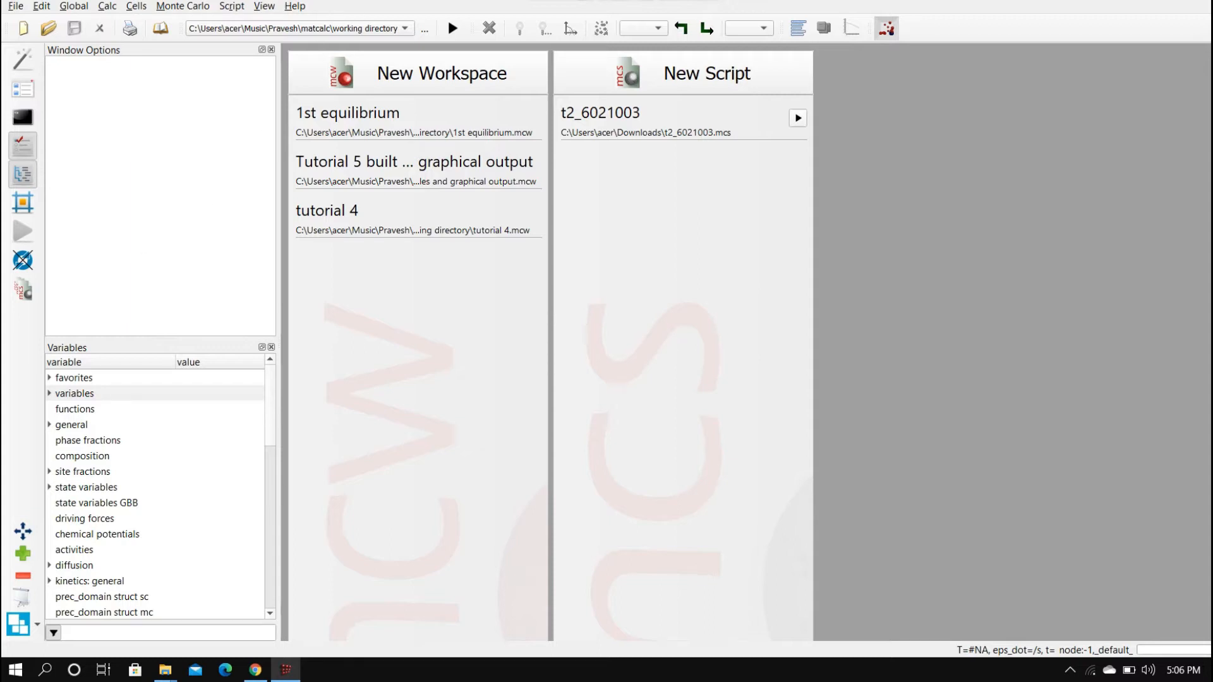
- Create a new MatCalc workspace
left_click(14, 7)
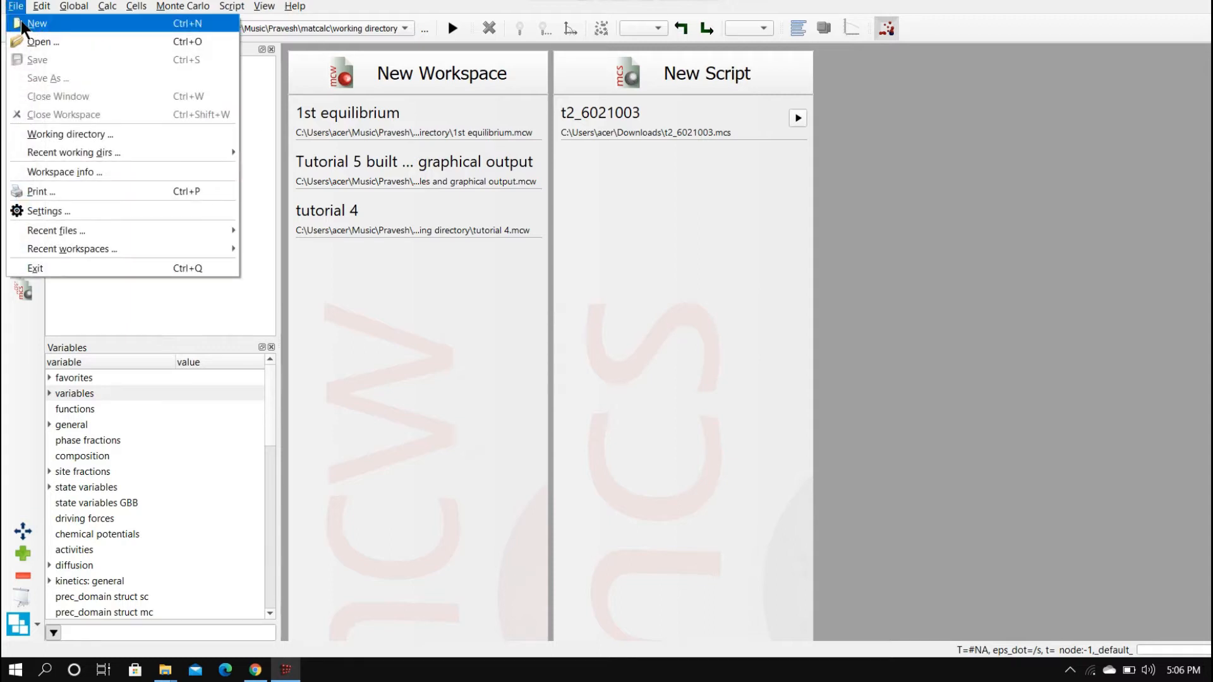
left_click(21, 23)
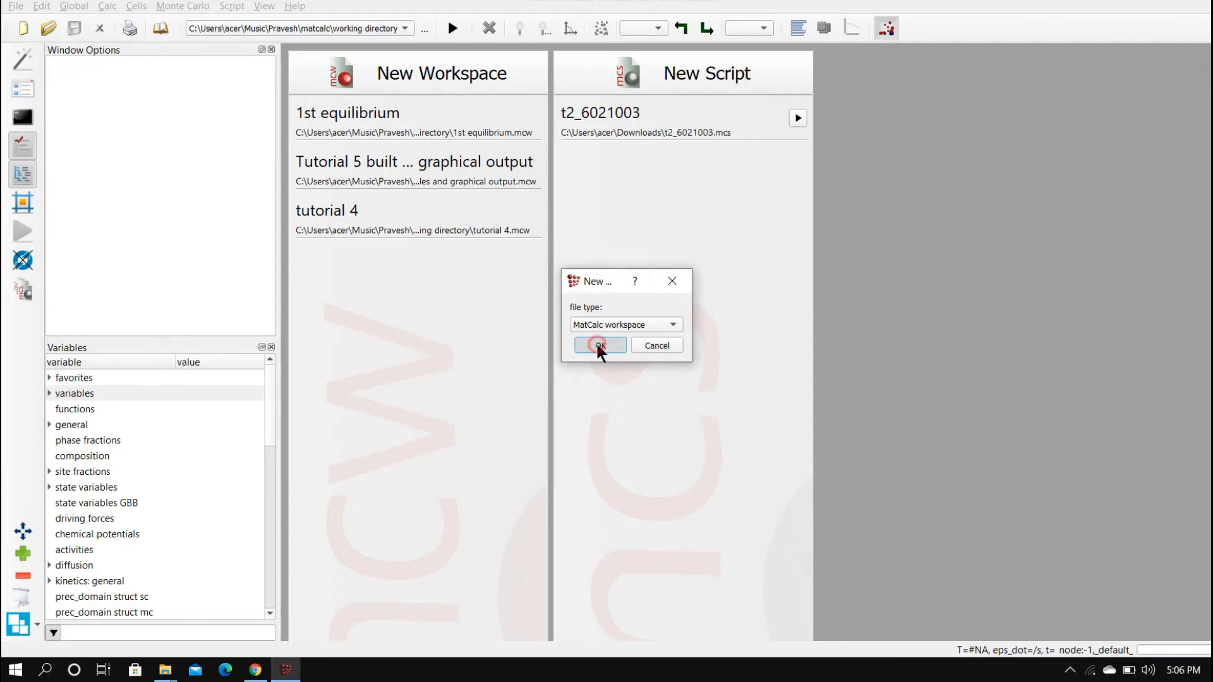
left_click(596, 343)
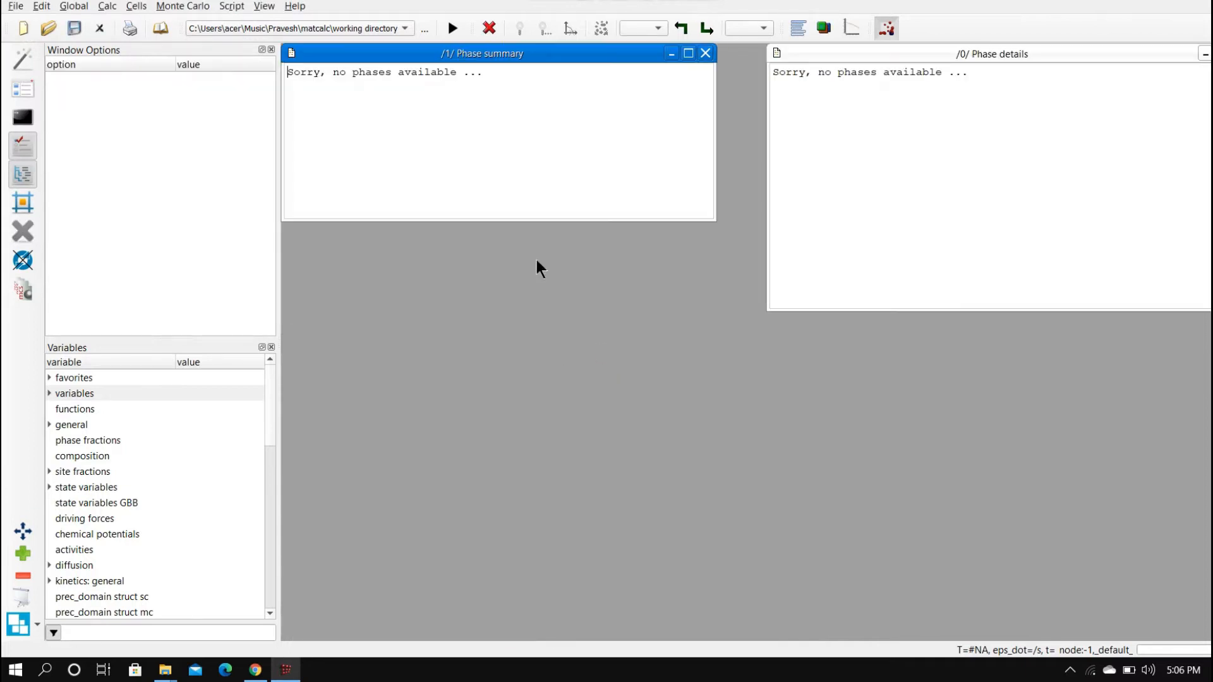
- Open the thermodynamic database setup and select the elements FE and C from mc_fe.tdb
left_click(101, 6)
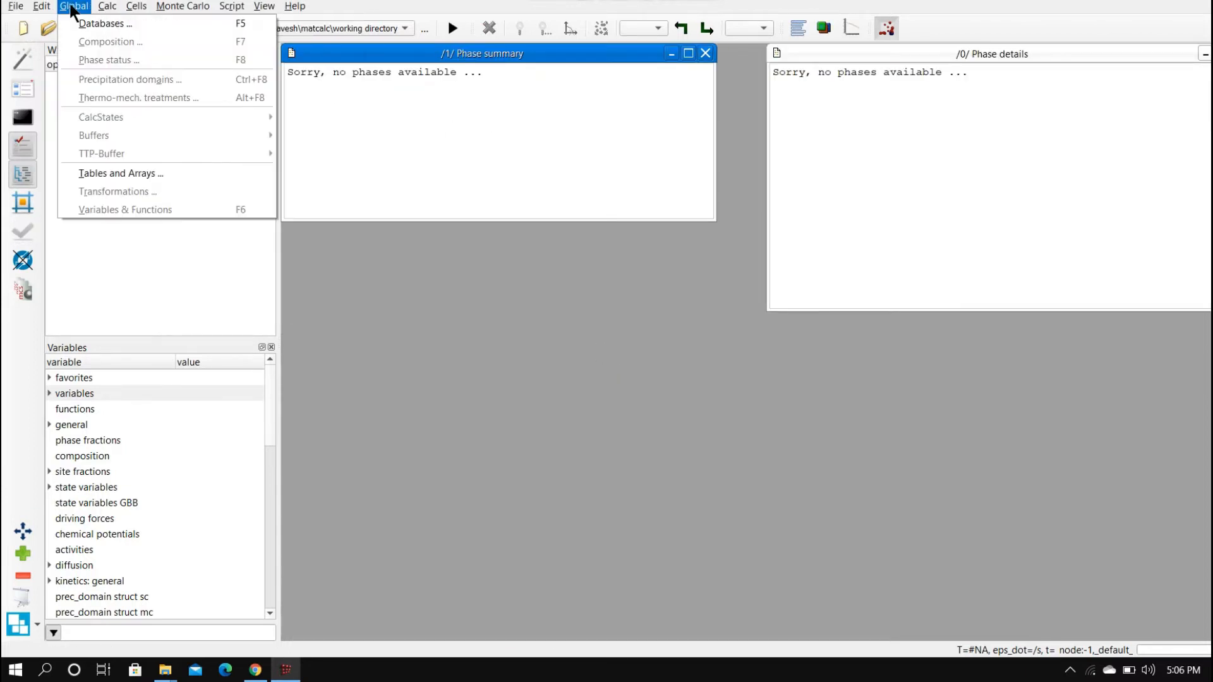
left_click(88, 24)
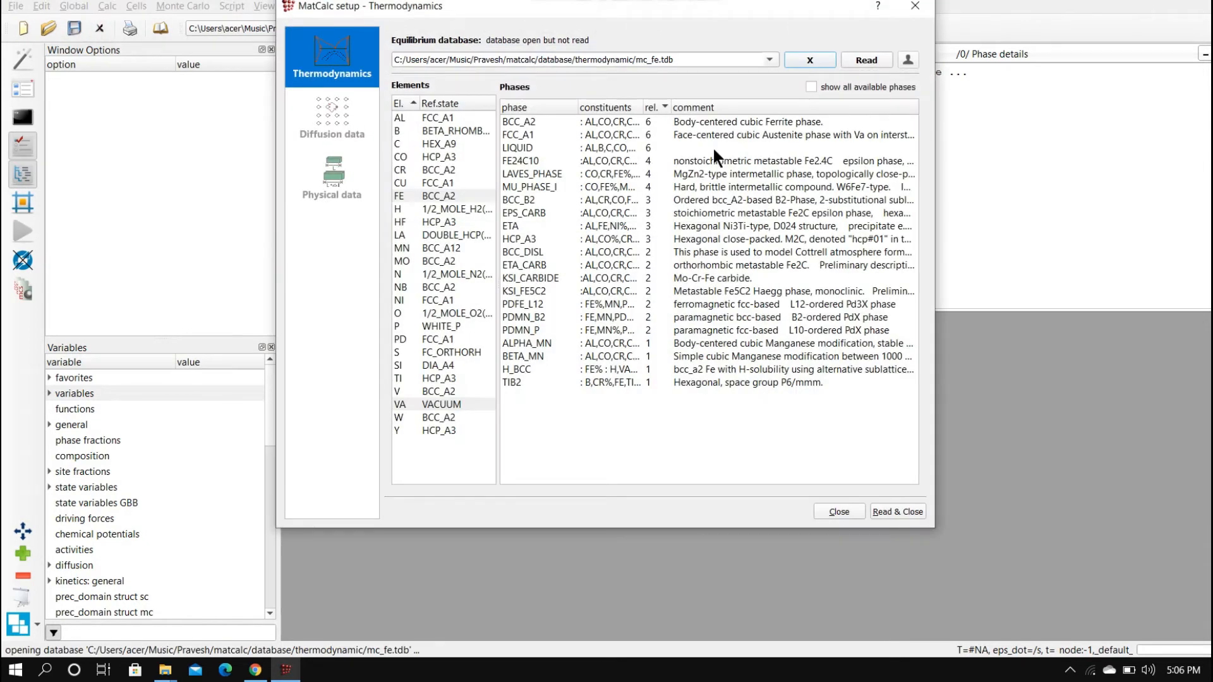
left_click(419, 194)
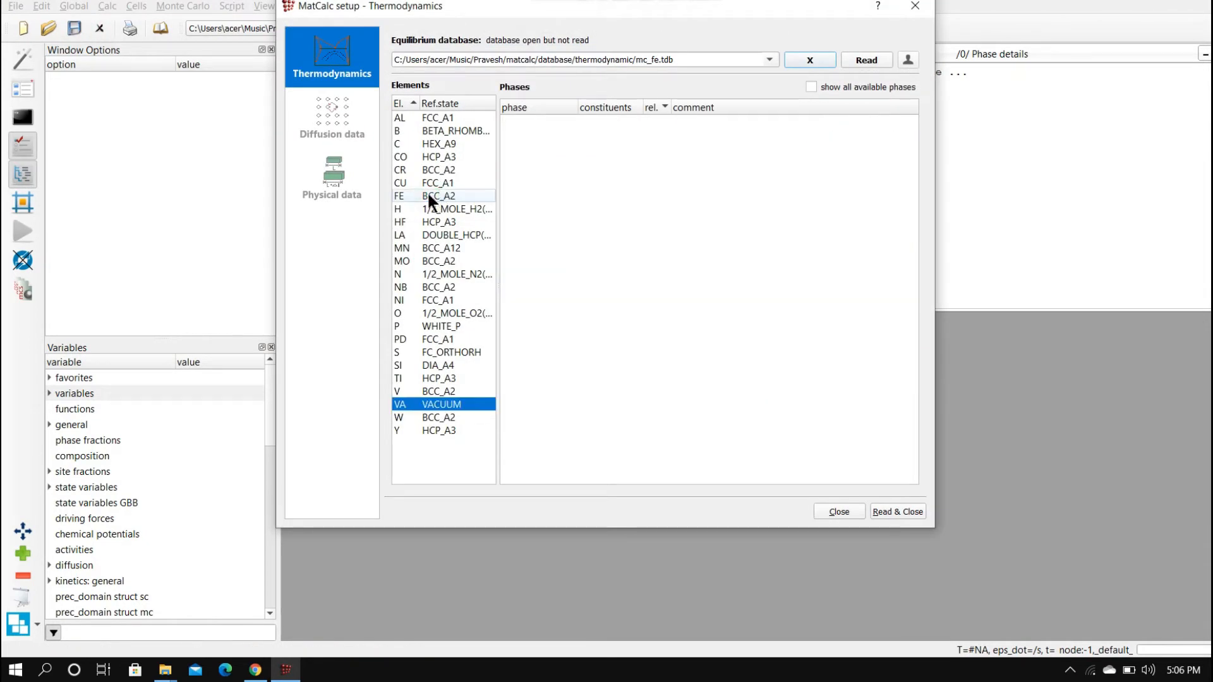
left_click(412, 142)
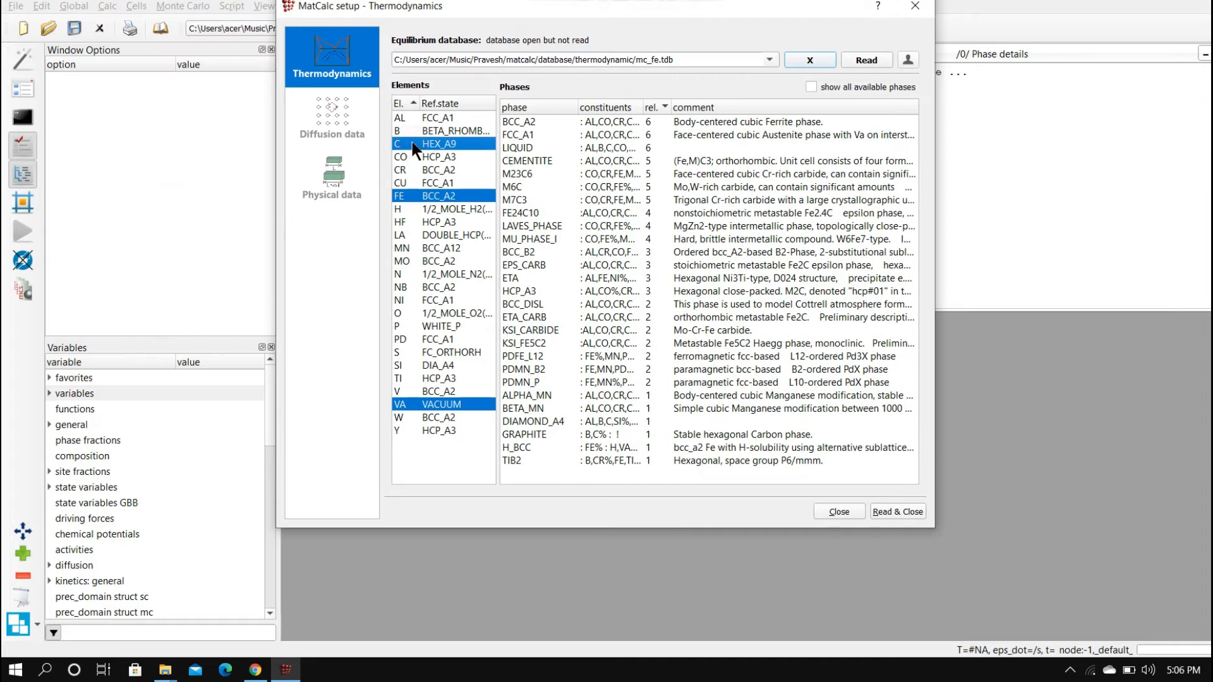
- Select the phases BCC_A2, FCC_A1, LIQUID, CEMENTITE and GRAPHITE, read them from the database and close the setup
left_click(524, 121)
left_click(518, 135)
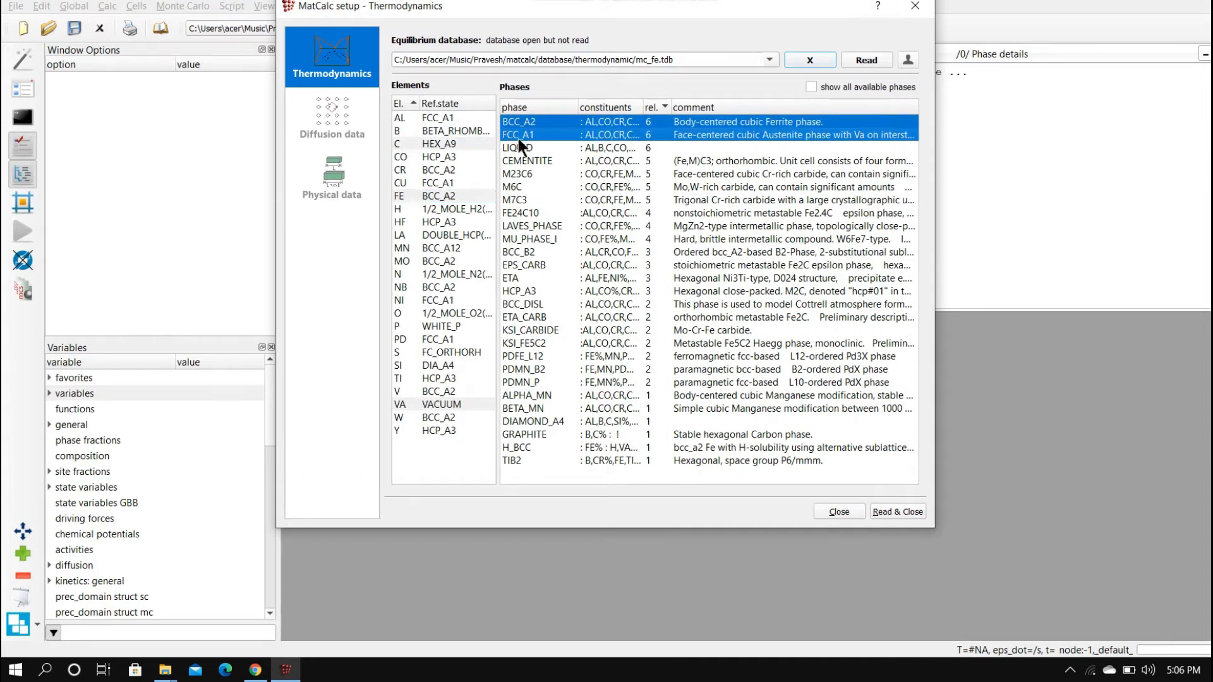
left_click(517, 148)
left_click(519, 159)
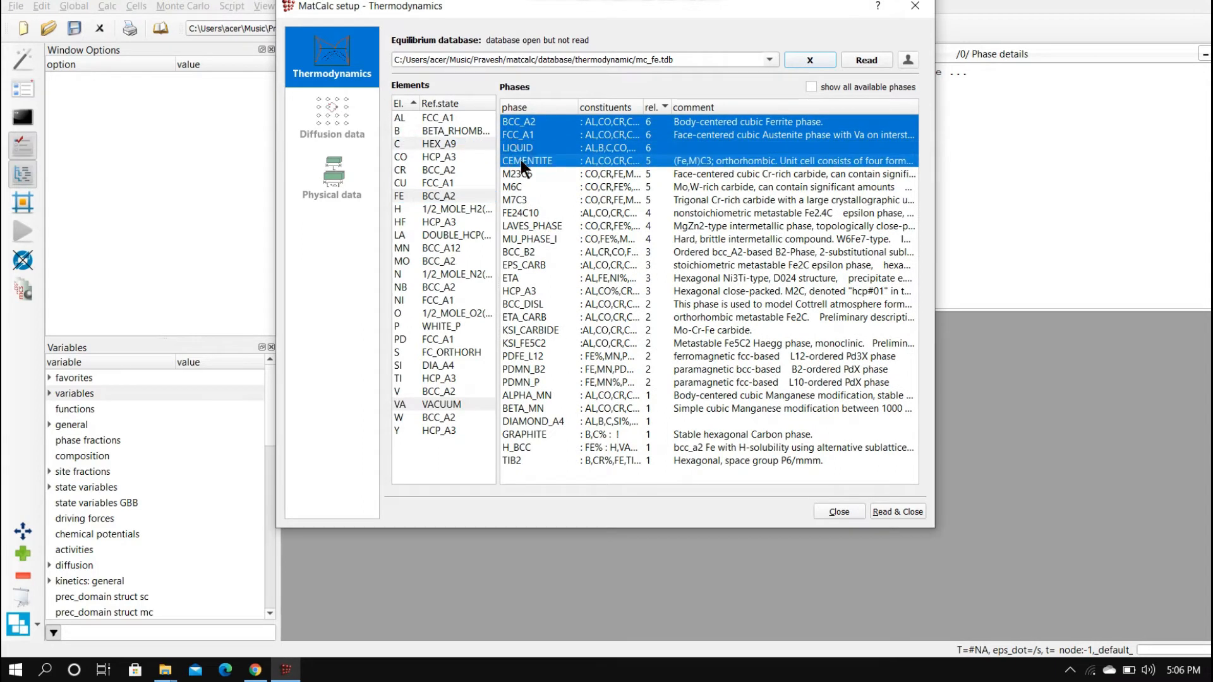
left_click(536, 436)
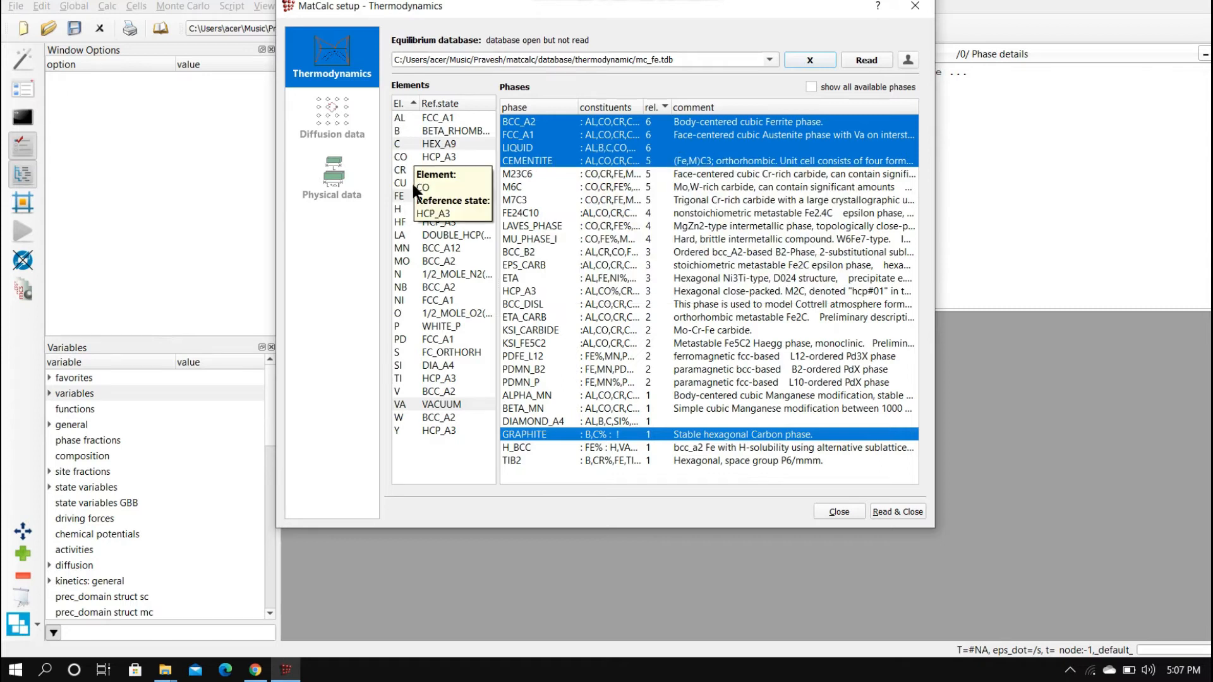
left_click(881, 510)
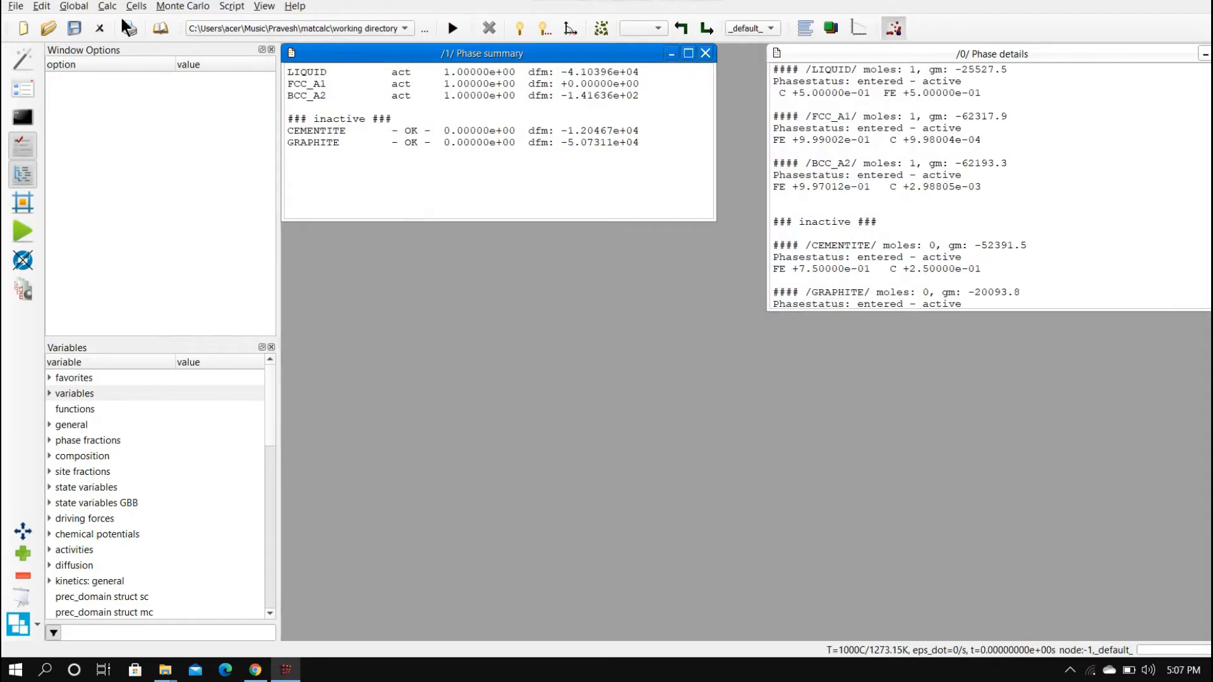
- Set the start values for the equilibrium calculation
left_click(107, 7)
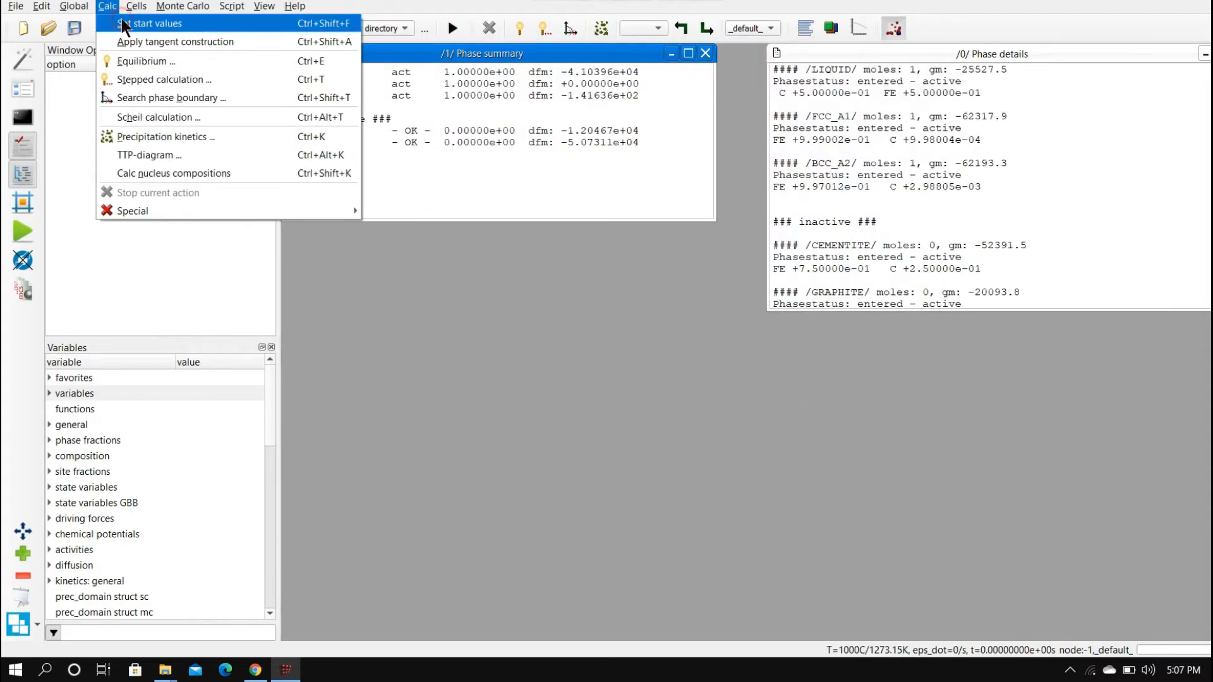
left_click(127, 26)
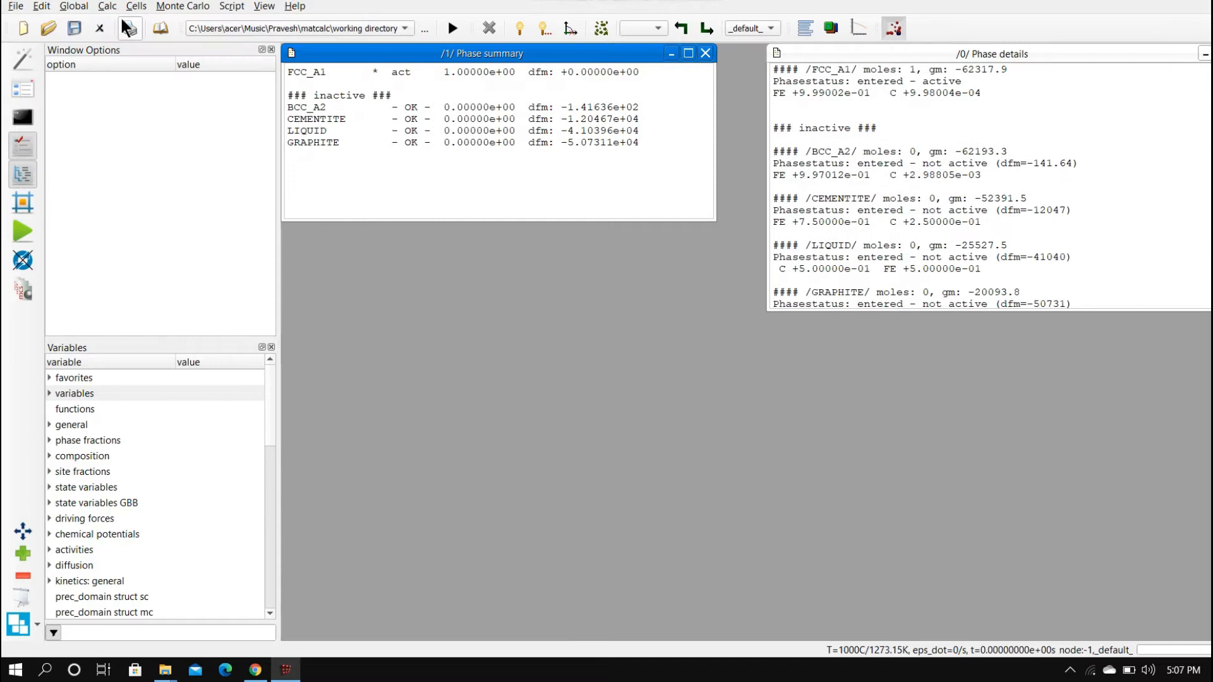
- Run a stepped equilibrium calculation of type Temperature from 1600 to 400 °C with a linear step interval of 25
left_click(73, 6)
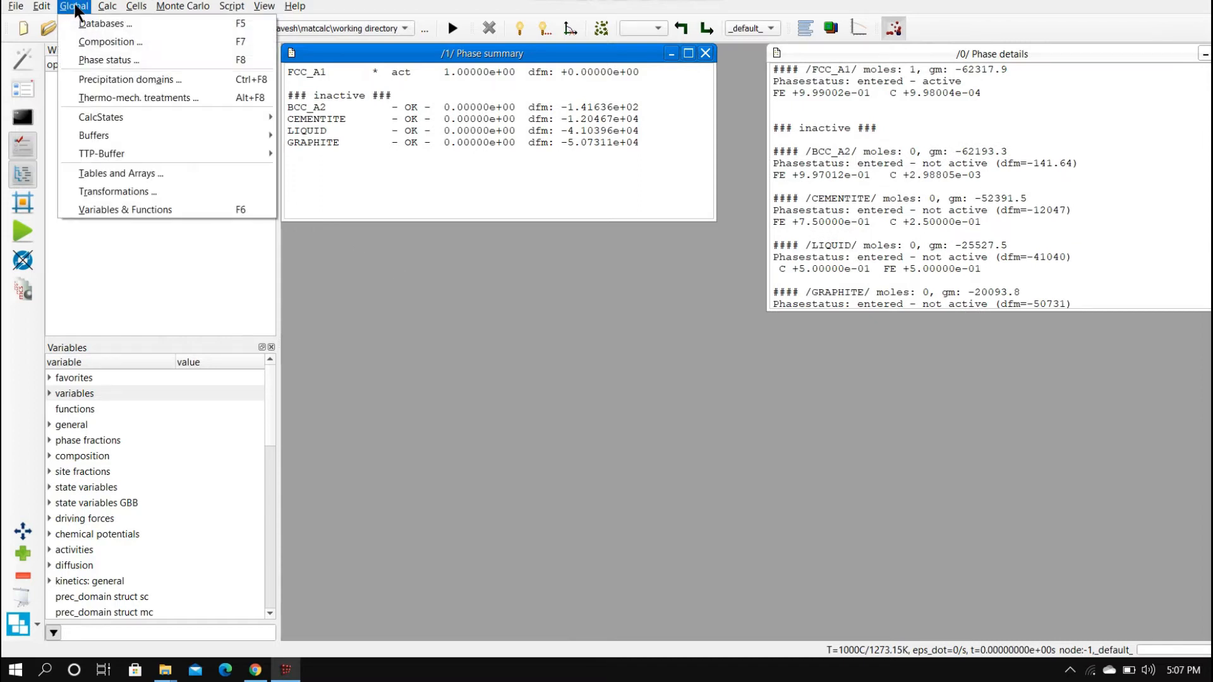
mouse_move(109, 9)
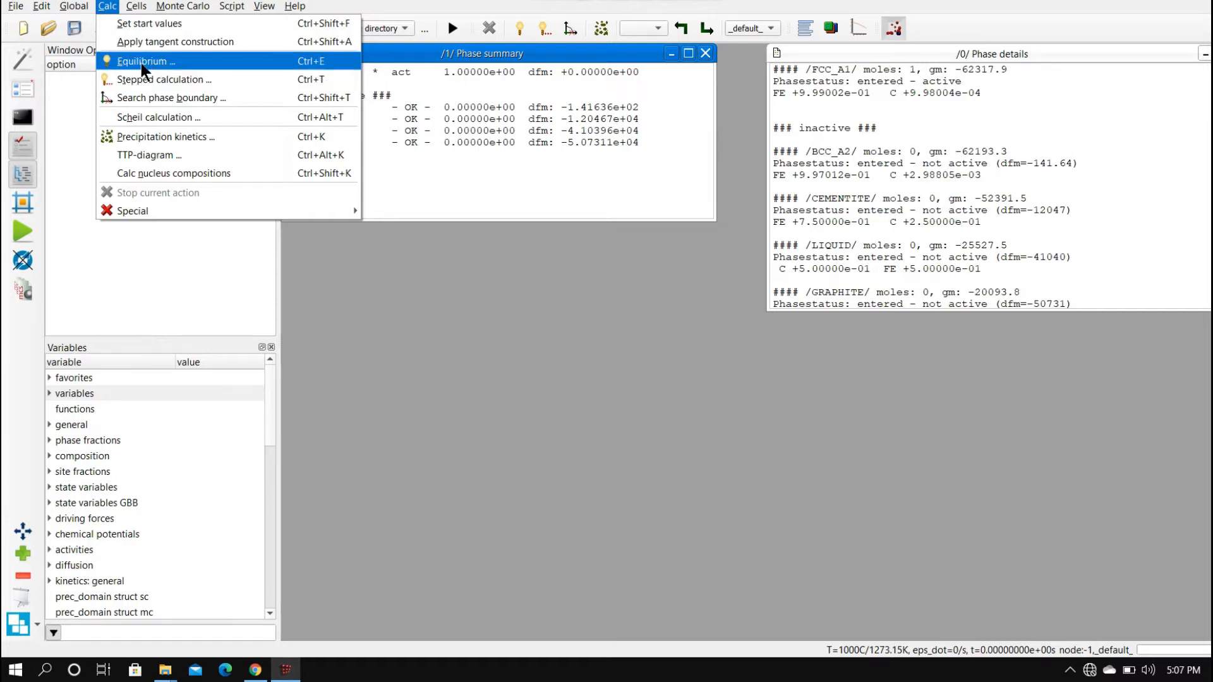
left_click(139, 81)
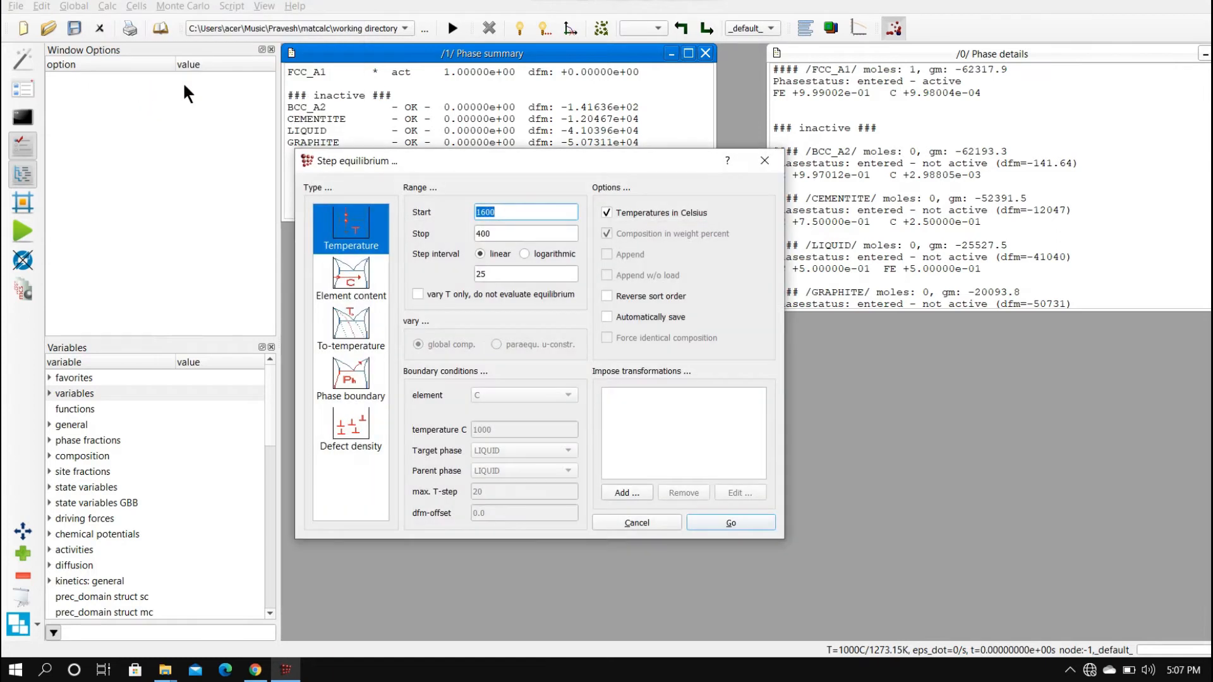
left_click_drag(428, 153, 521, 153)
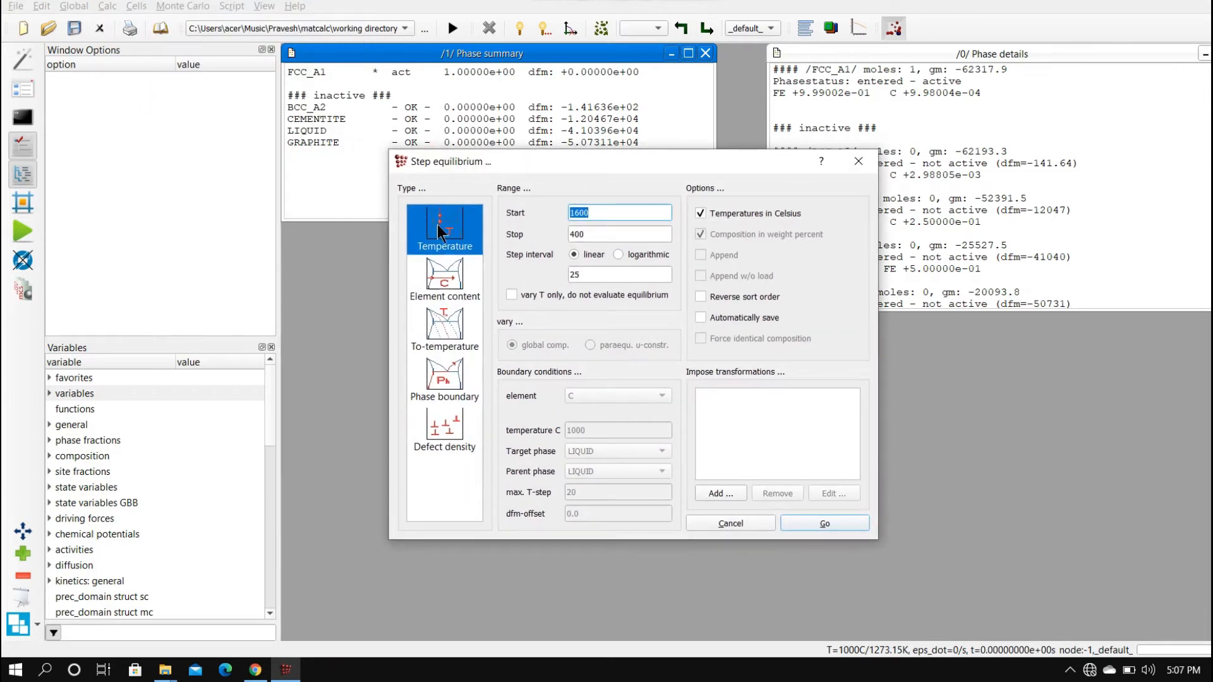
left_click(449, 275)
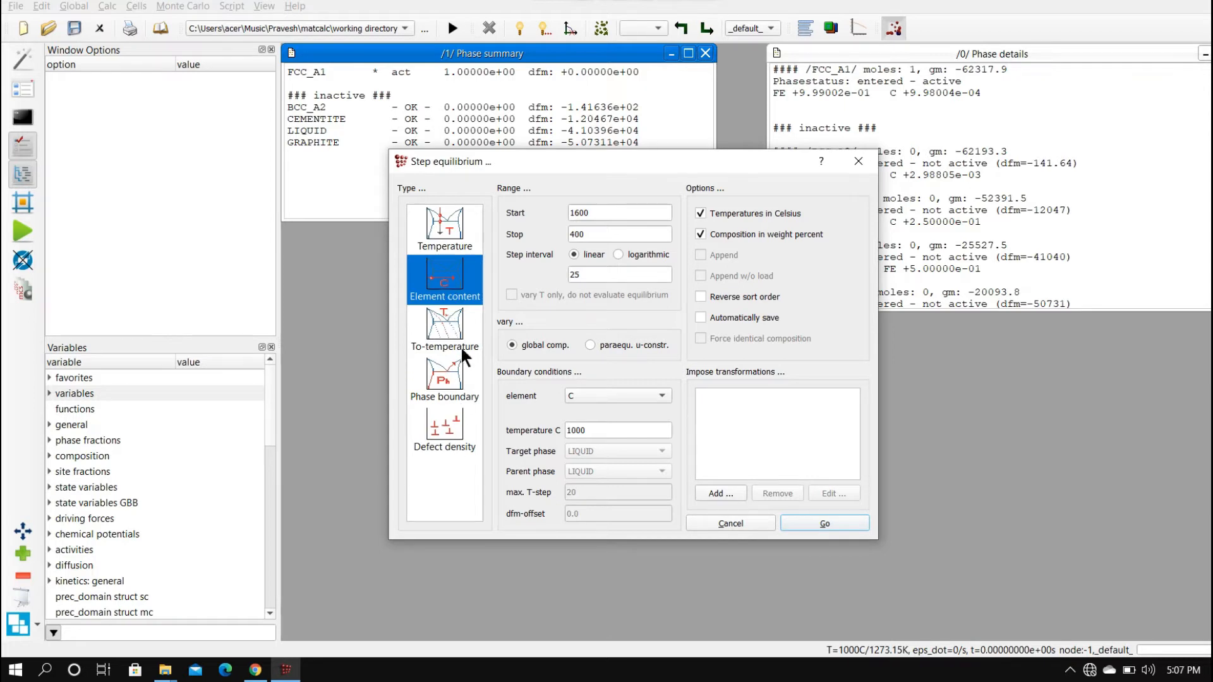
left_click(445, 237)
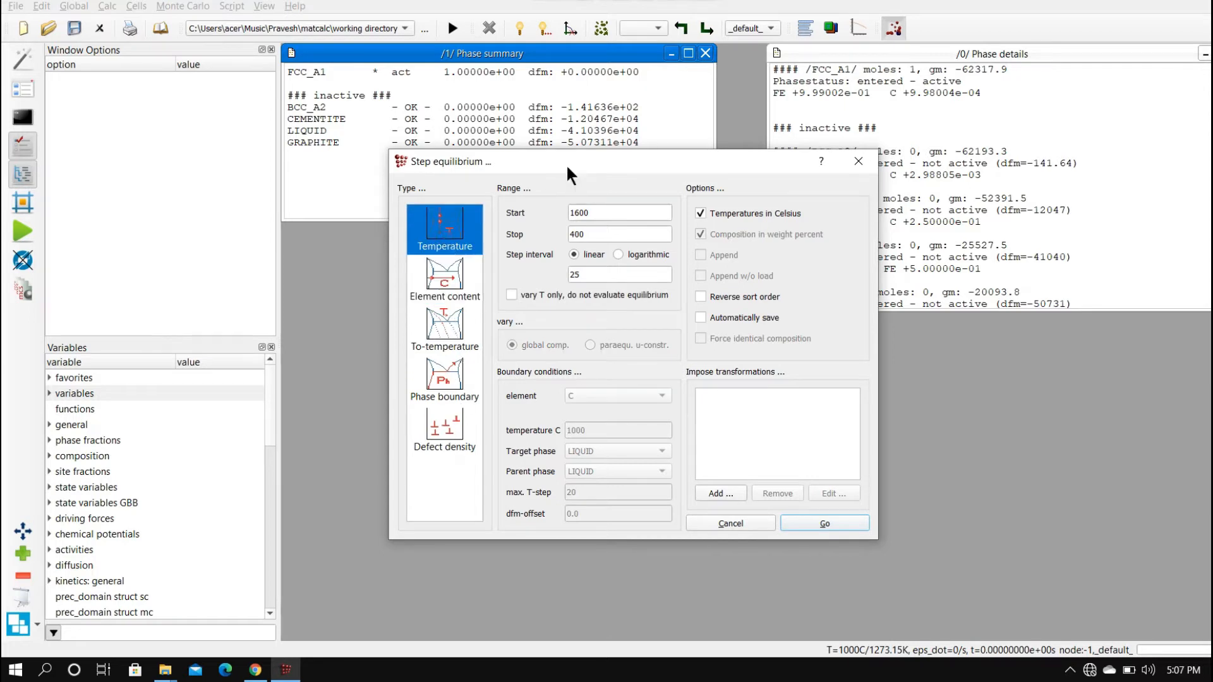
left_click_drag(549, 160, 496, 170)
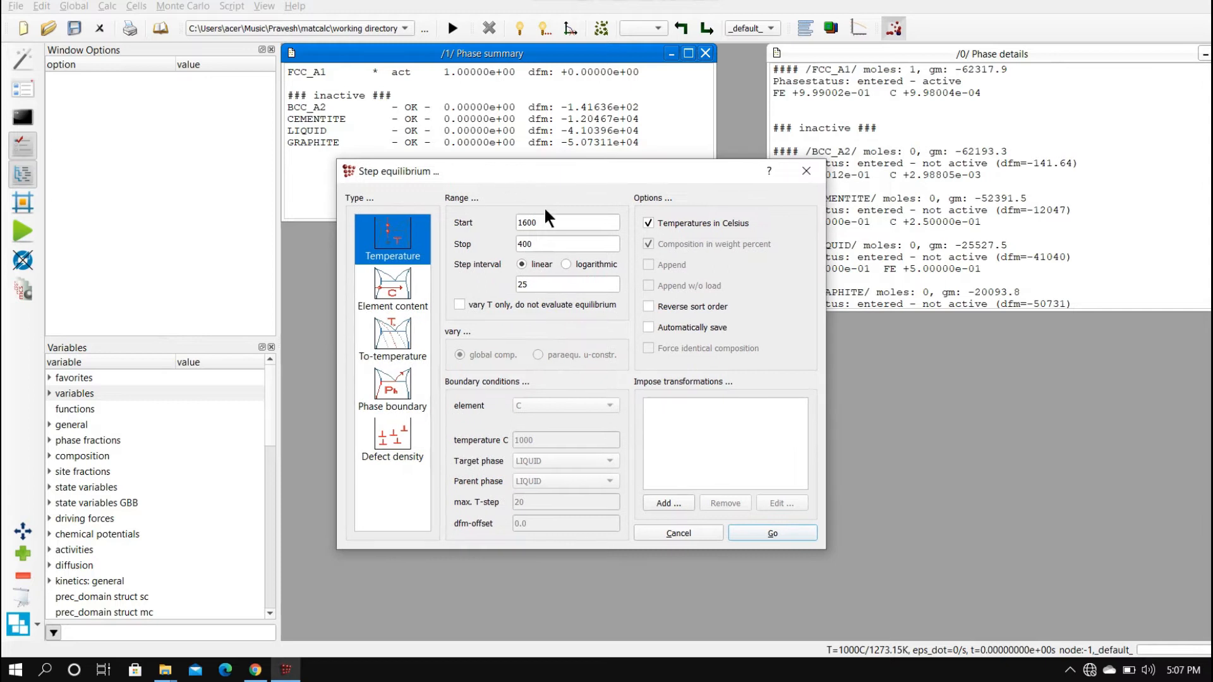
double_click(534, 223)
left_click_drag(549, 243, 511, 240)
left_click(549, 281)
left_click_drag(536, 284, 511, 281)
left_click(771, 532)
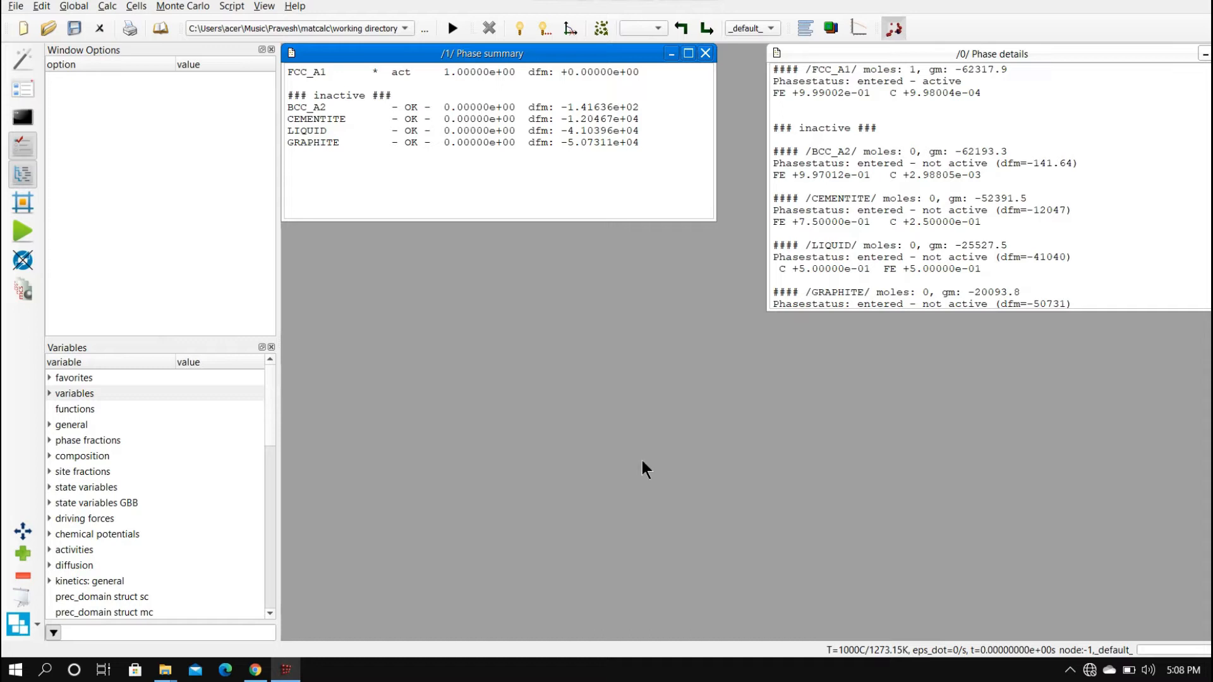
left_click_drag(1056, 52, 1022, 54)
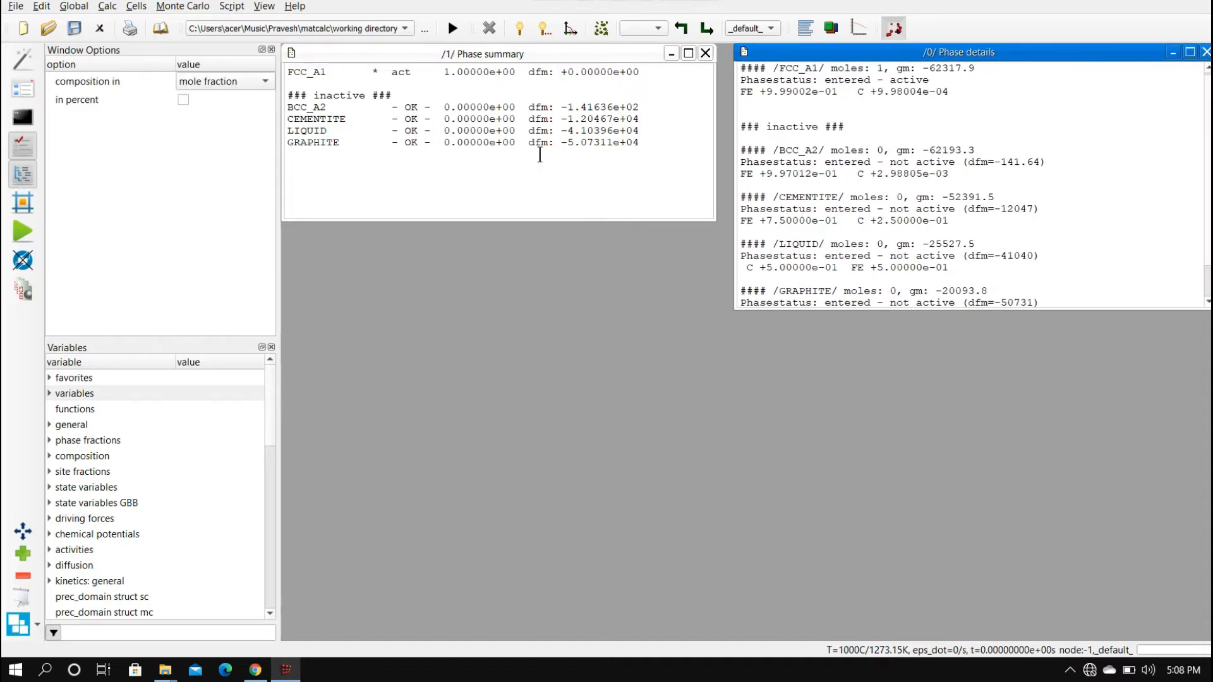
type("p")
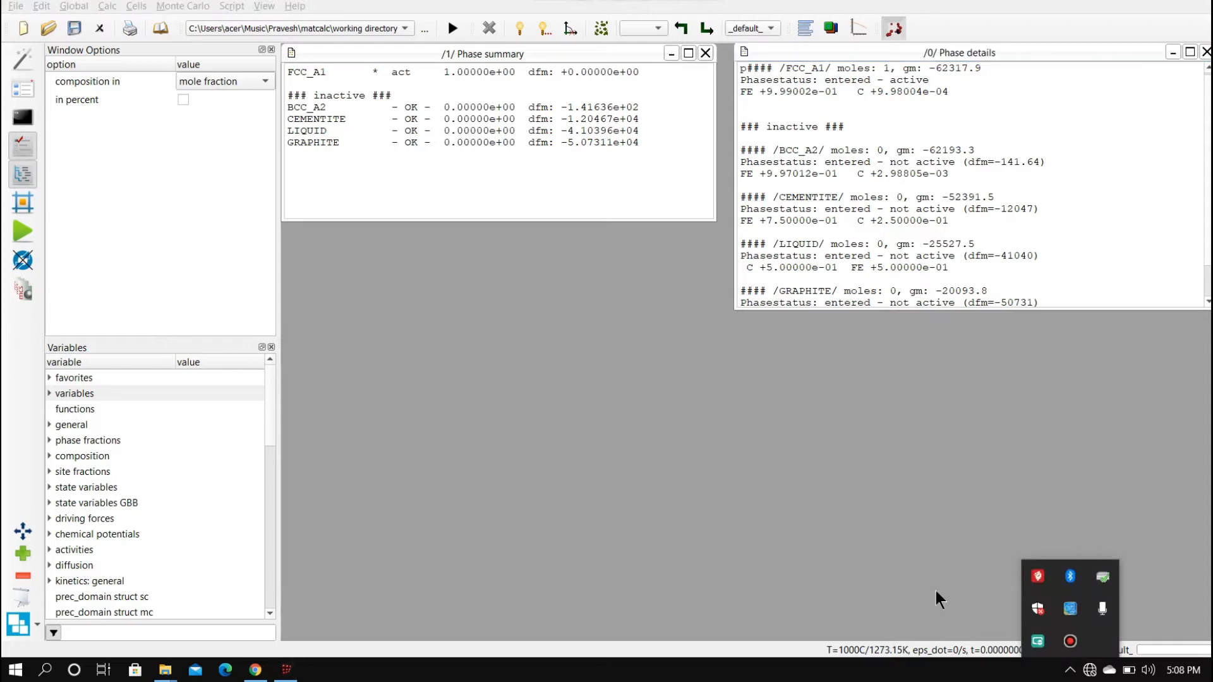
left_click(789, 562)
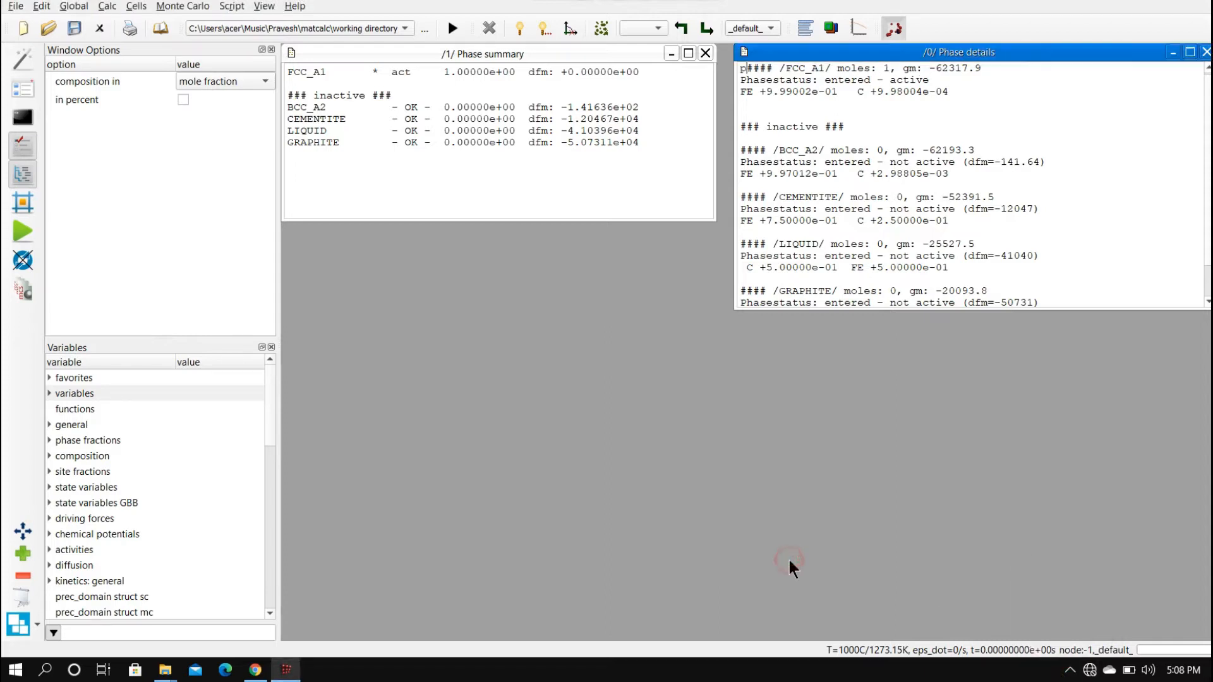
- Show the MatCalc console and enlarge it upward so more of the calculation output fits
left_click(22, 120)
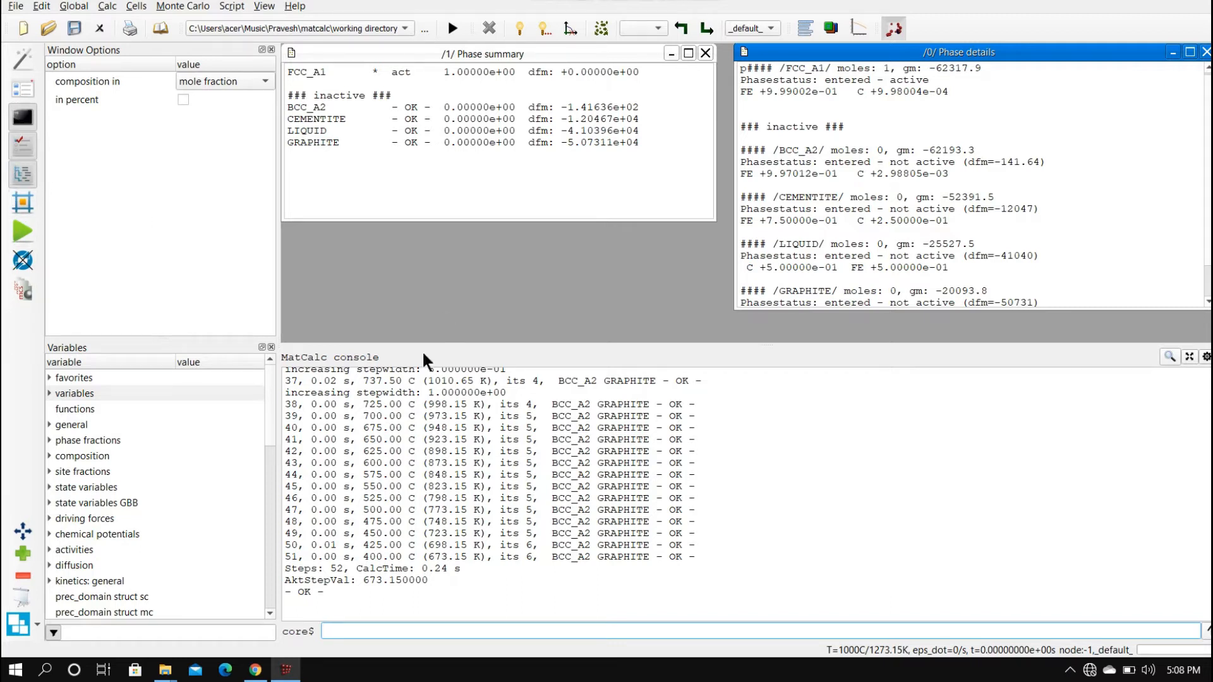
left_click(24, 114)
left_click(25, 113)
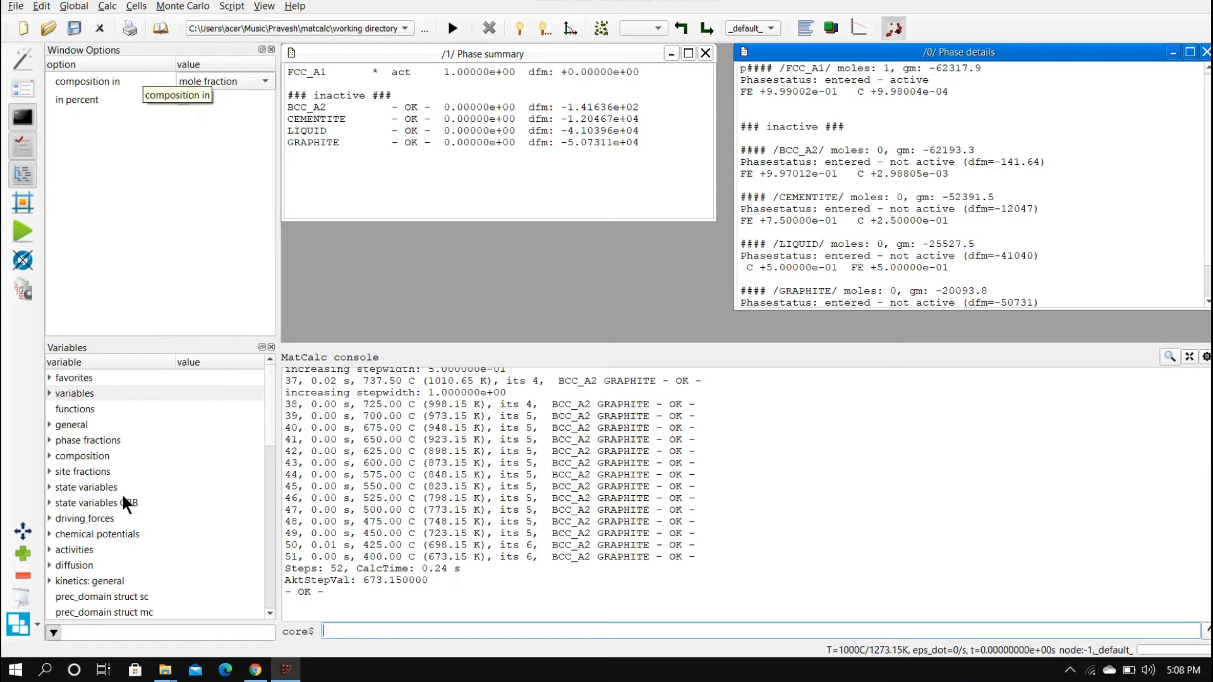
left_click(23, 89)
left_click(22, 90)
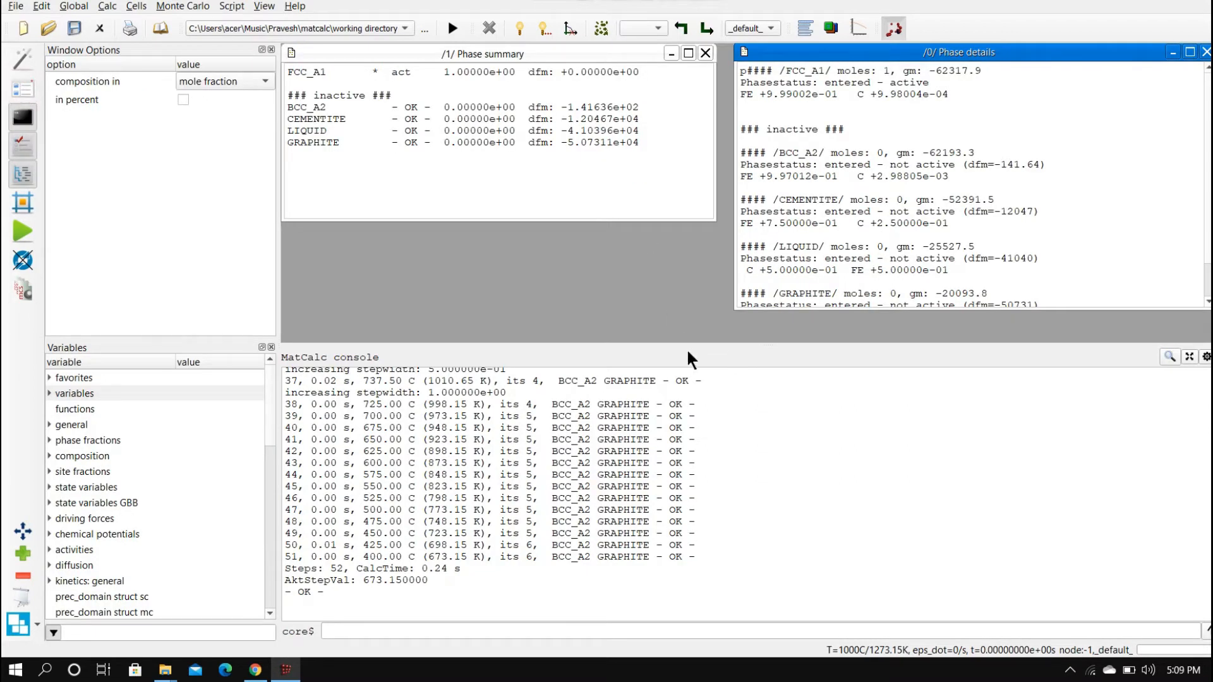
left_click_drag(696, 344, 693, 163)
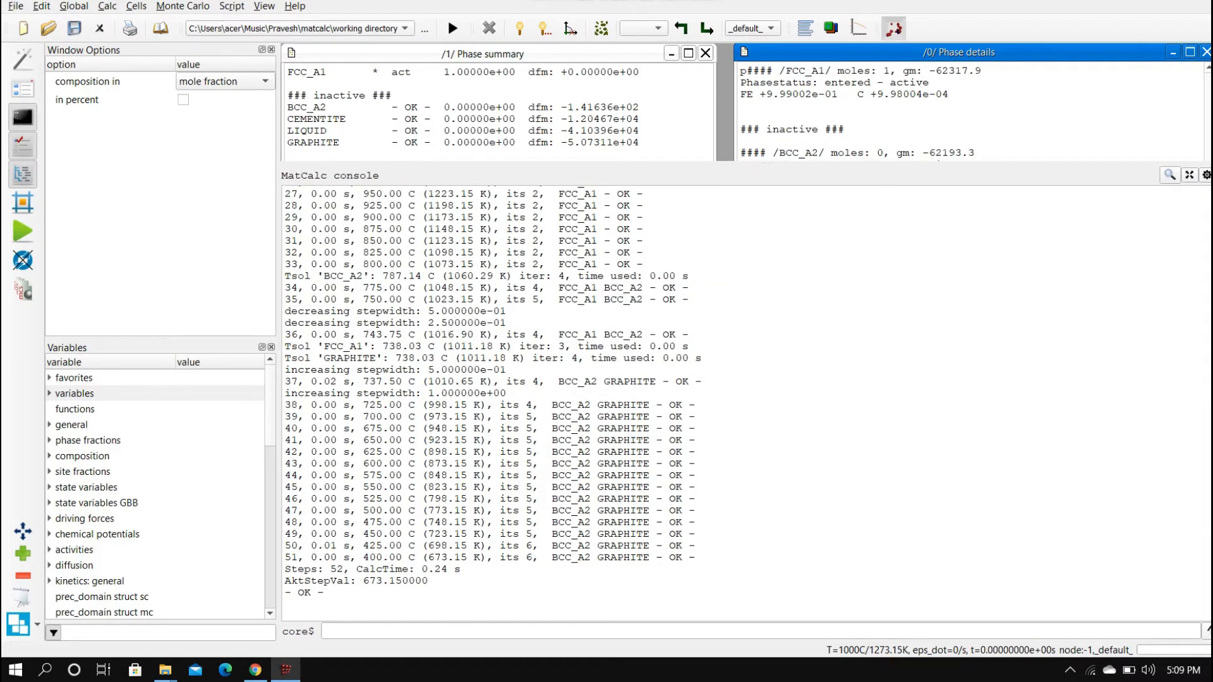
left_click(1210, 175)
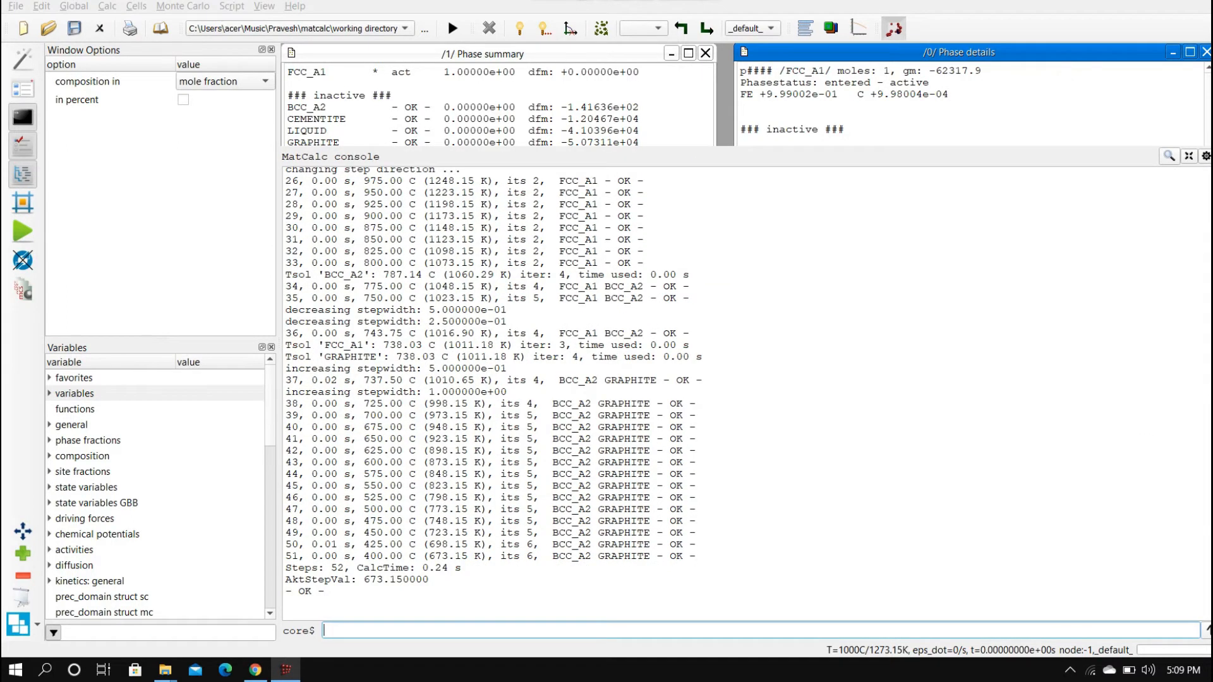
- Examine the console log from the first calculation step, checking the temperature and stable phase of steps 1 to 19
scroll(493, 392, "up", 6)
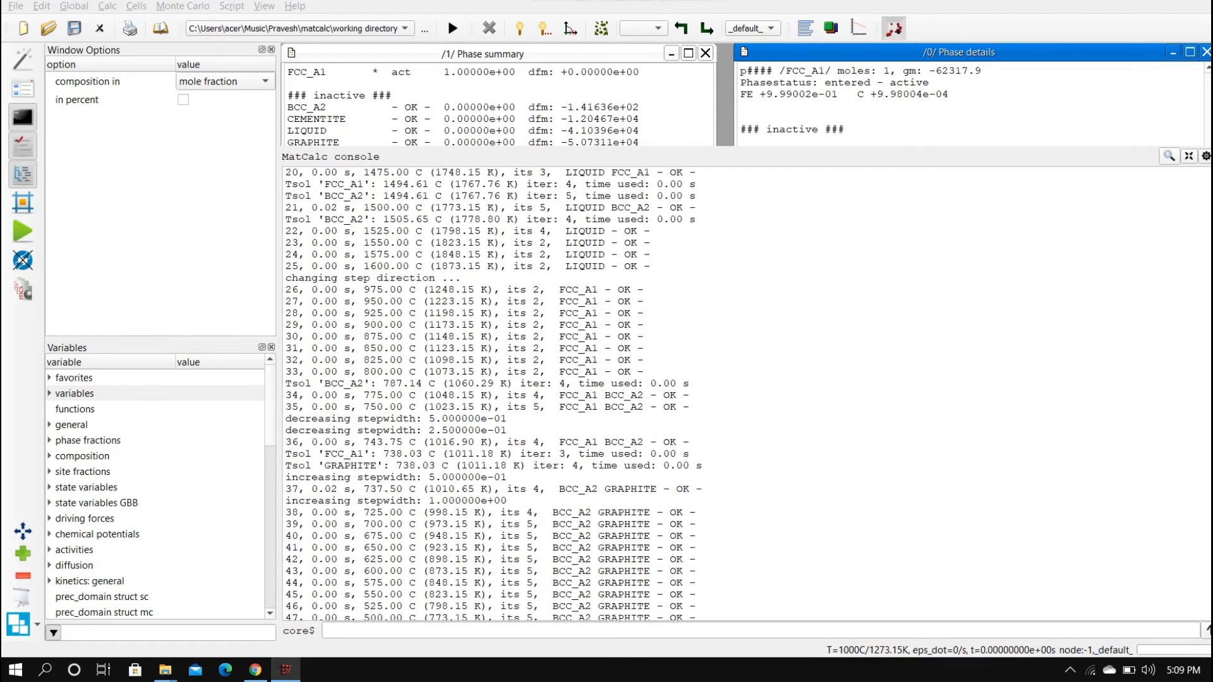
scroll(492, 392, "up", 10)
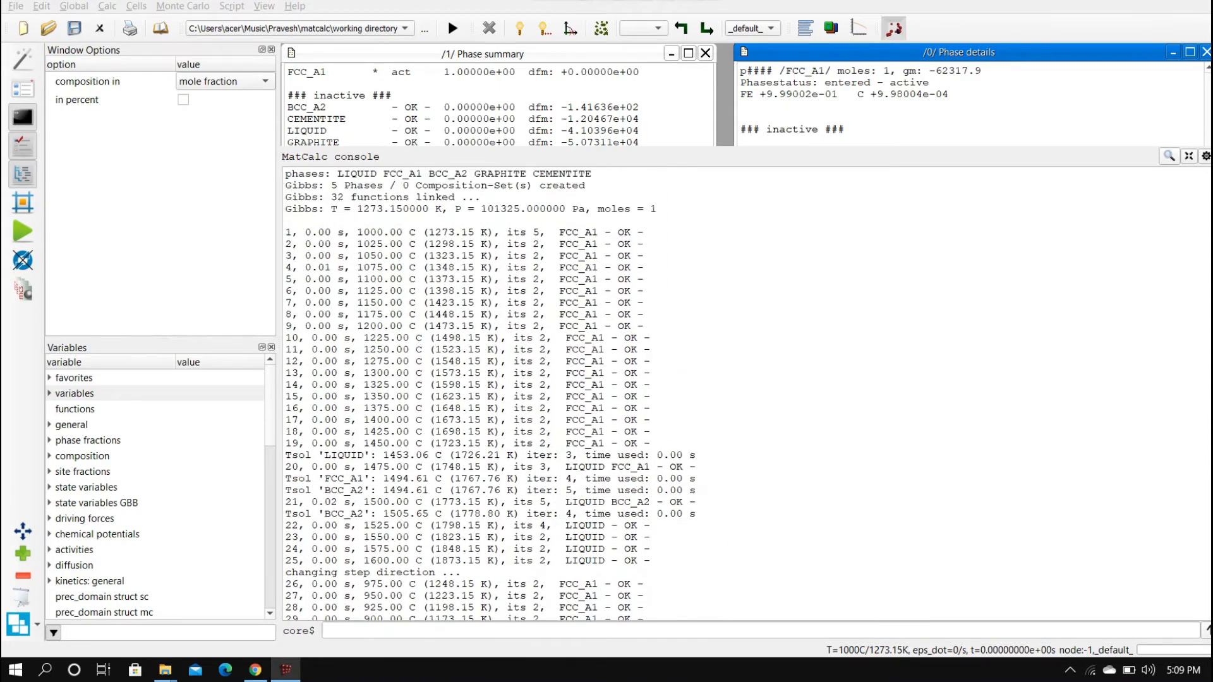
scroll(492, 391, "up", 1)
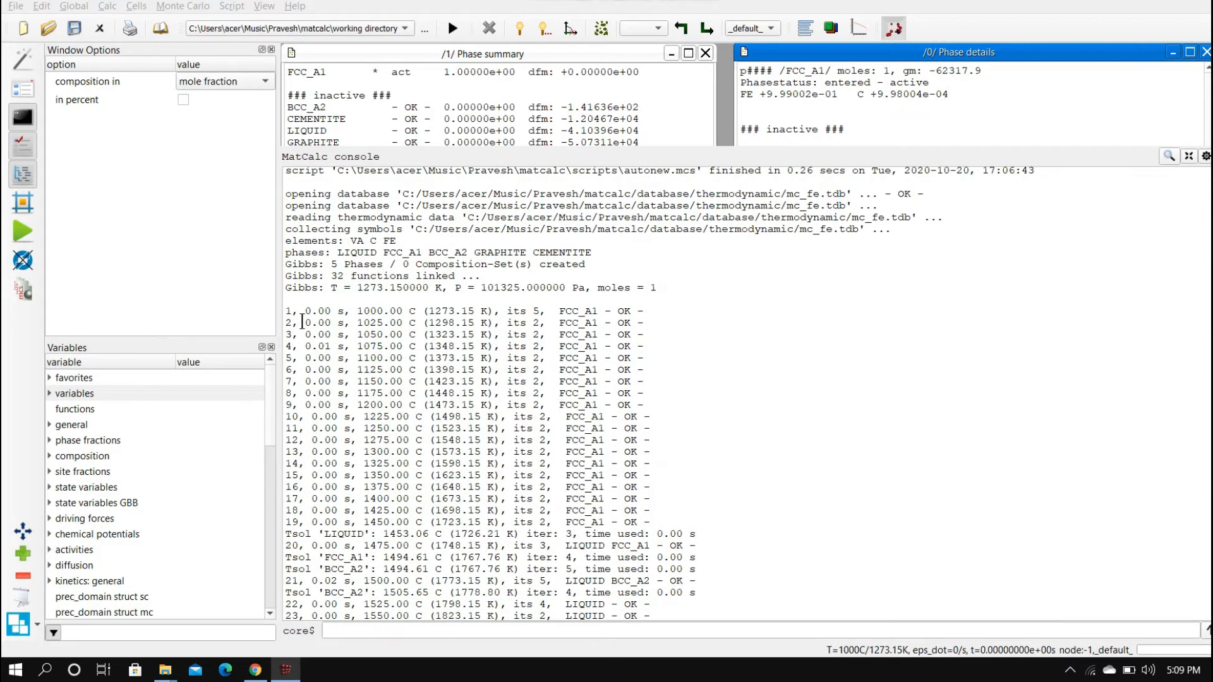
left_click_drag(287, 313, 445, 313)
left_click_drag(552, 310, 645, 312)
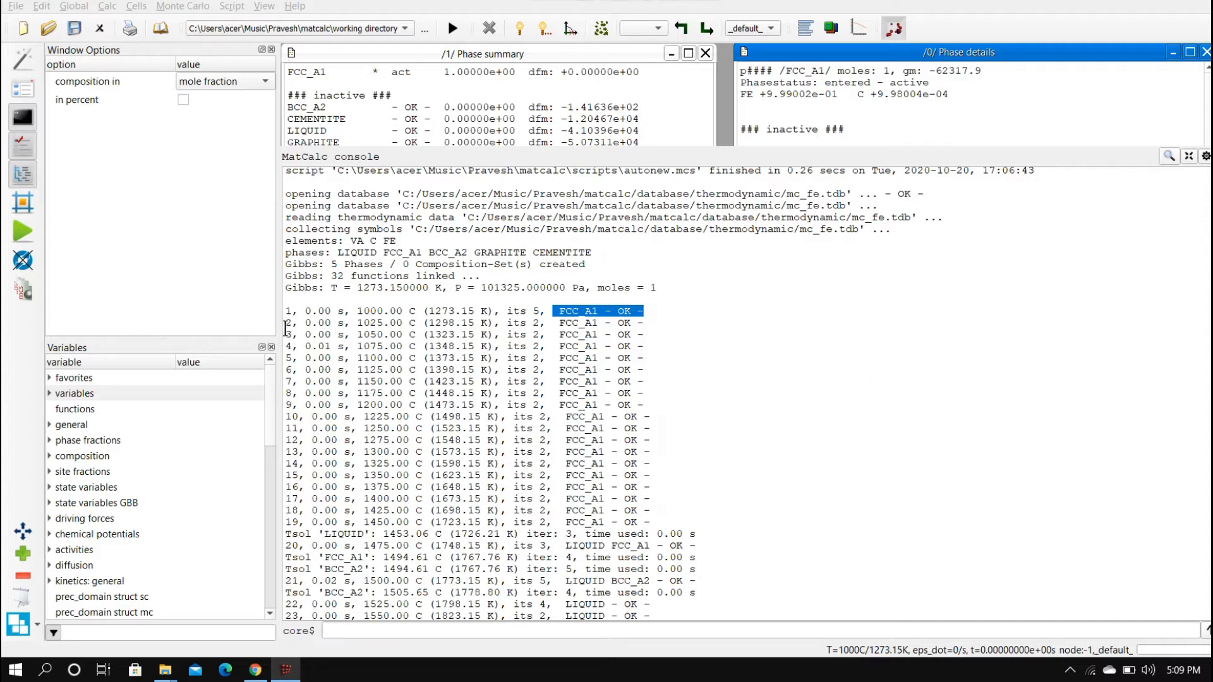
left_click_drag(286, 317, 298, 322)
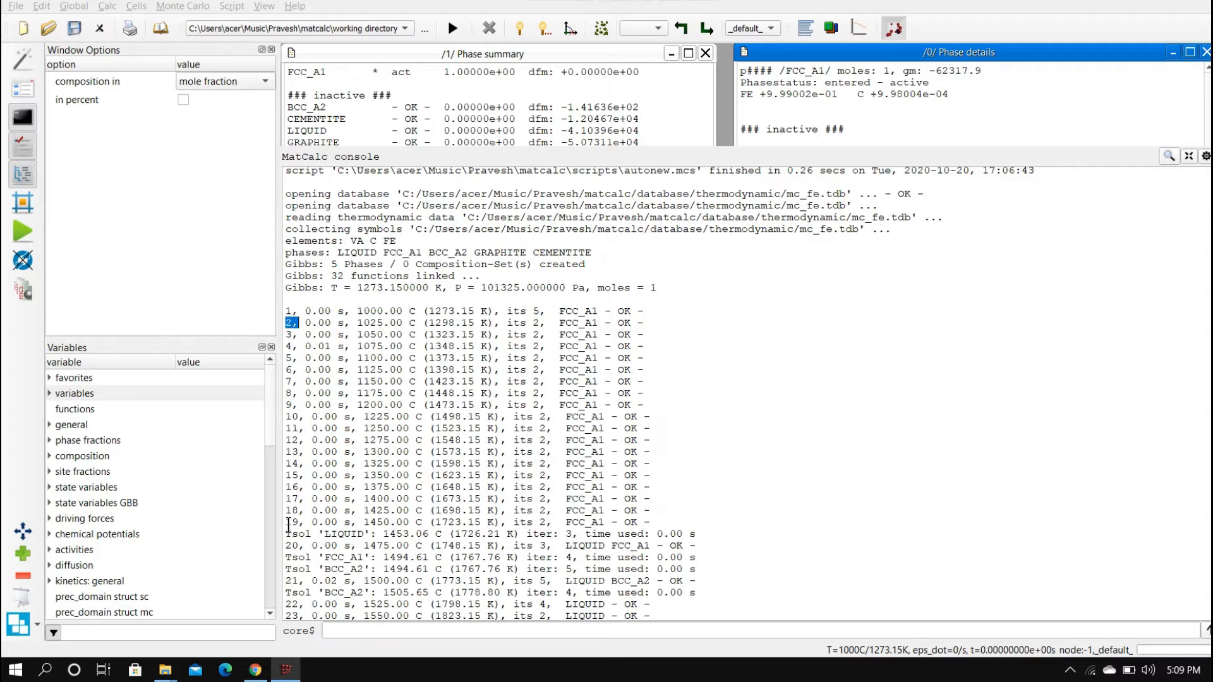
left_click(288, 312)
left_click_drag(288, 312, 663, 521)
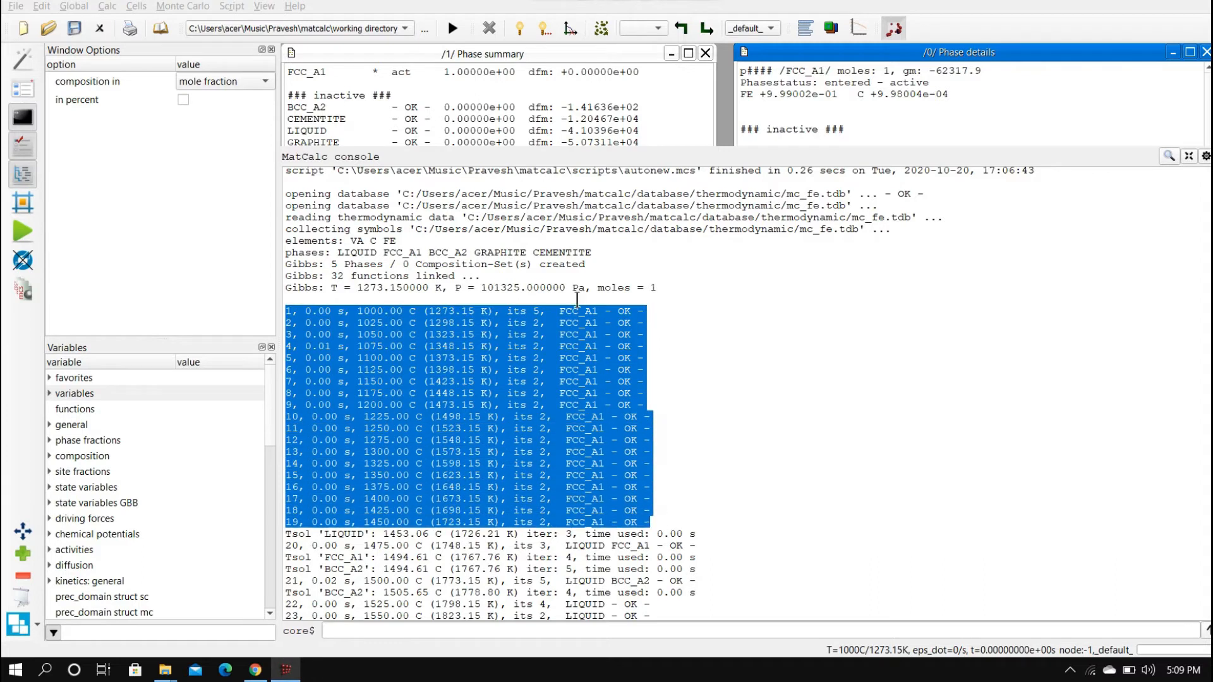
- Examine the Tsol 'LIQUID' line after step 19 in the console log, comparing its temperature with that of step 19
left_click(670, 480)
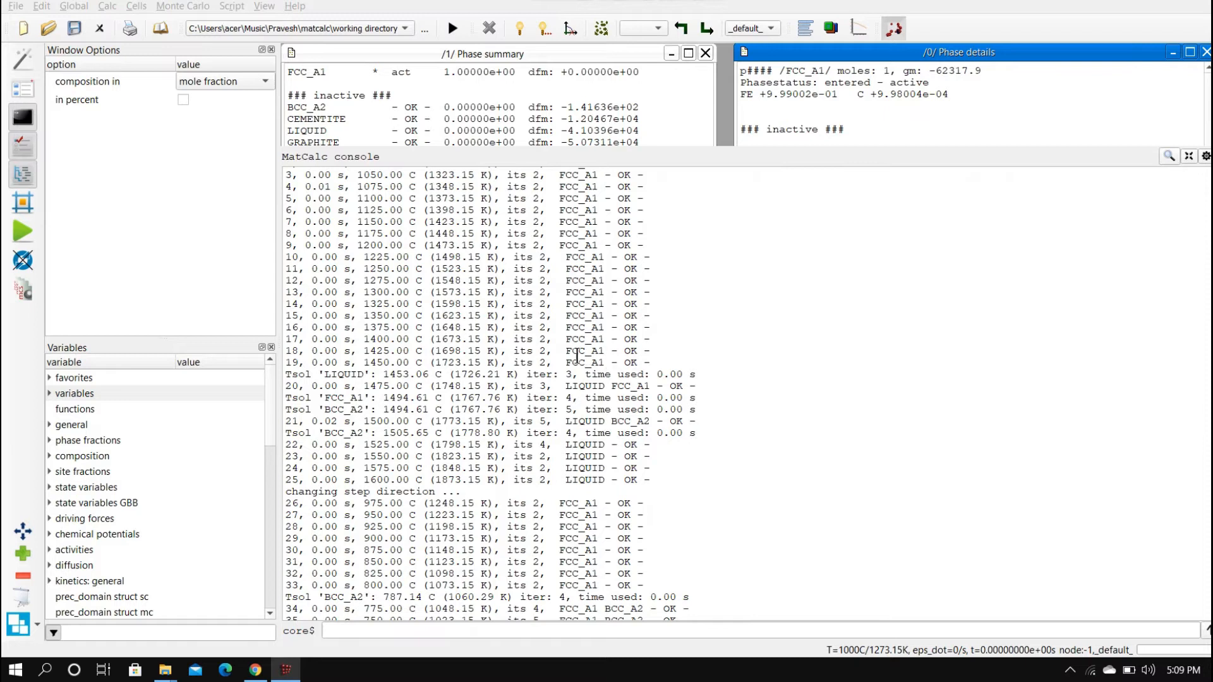
left_click_drag(284, 374, 311, 374)
left_click(364, 366)
left_click_drag(364, 366, 408, 365)
left_click(387, 375)
left_click_drag(387, 375, 444, 374)
left_click(382, 377)
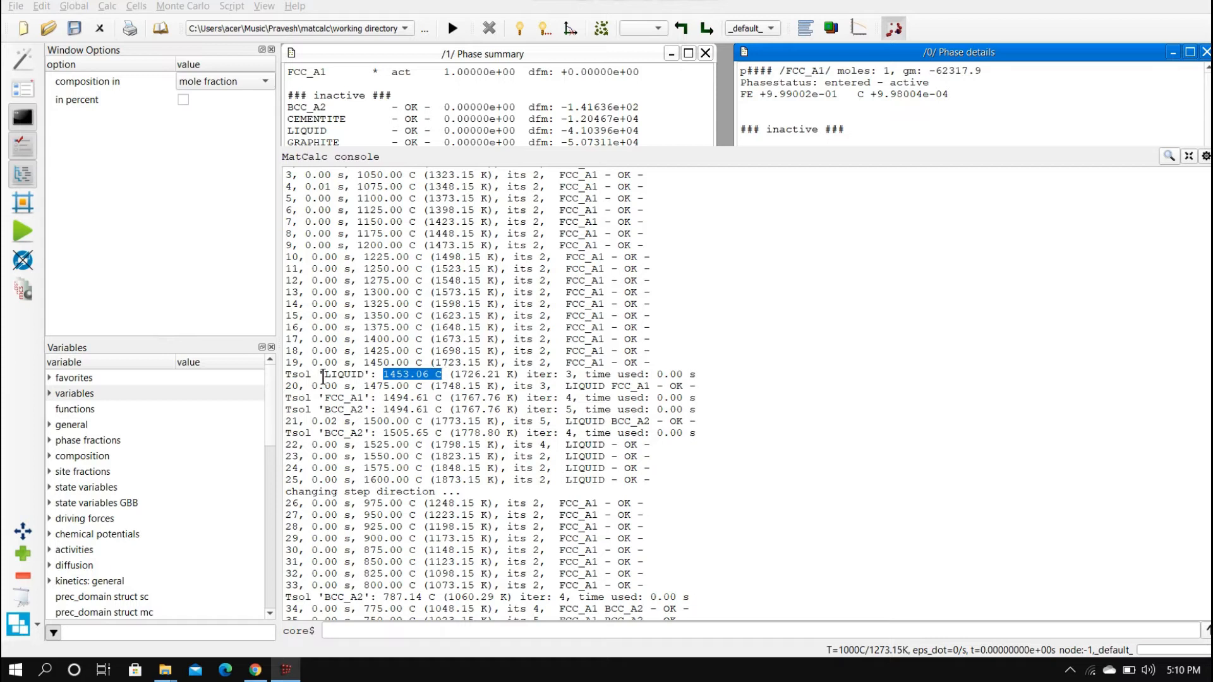
left_click_drag(324, 377, 364, 375)
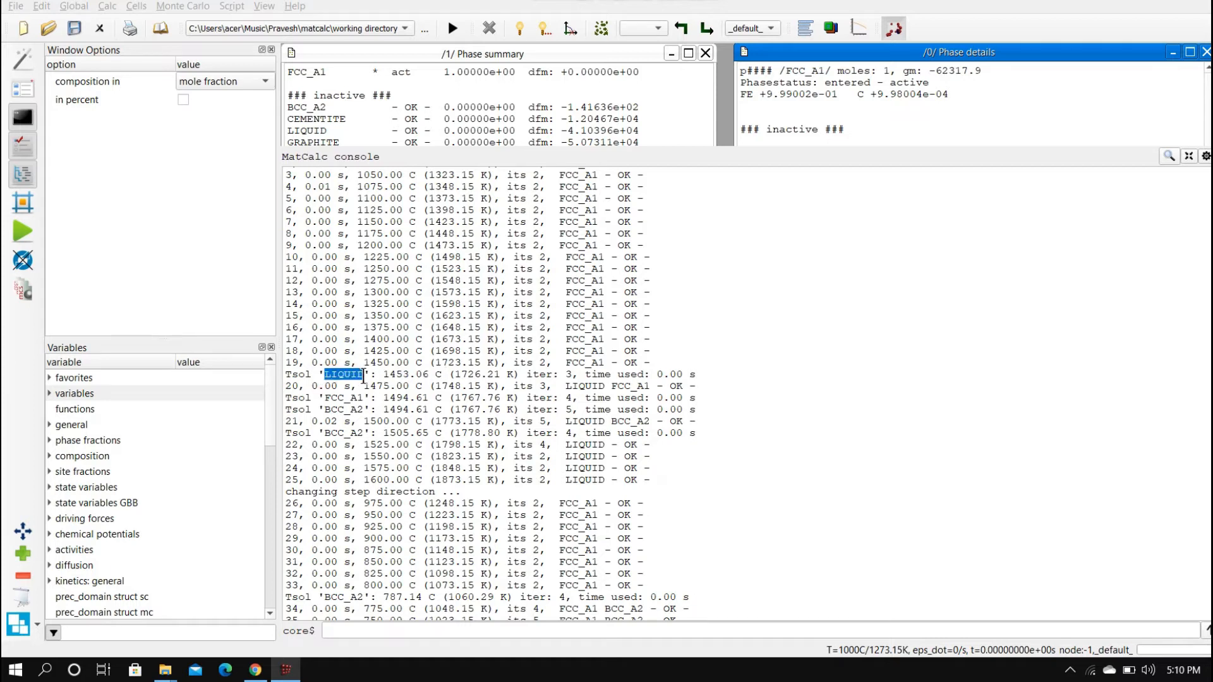
left_click(382, 374)
left_click_drag(382, 373, 431, 375)
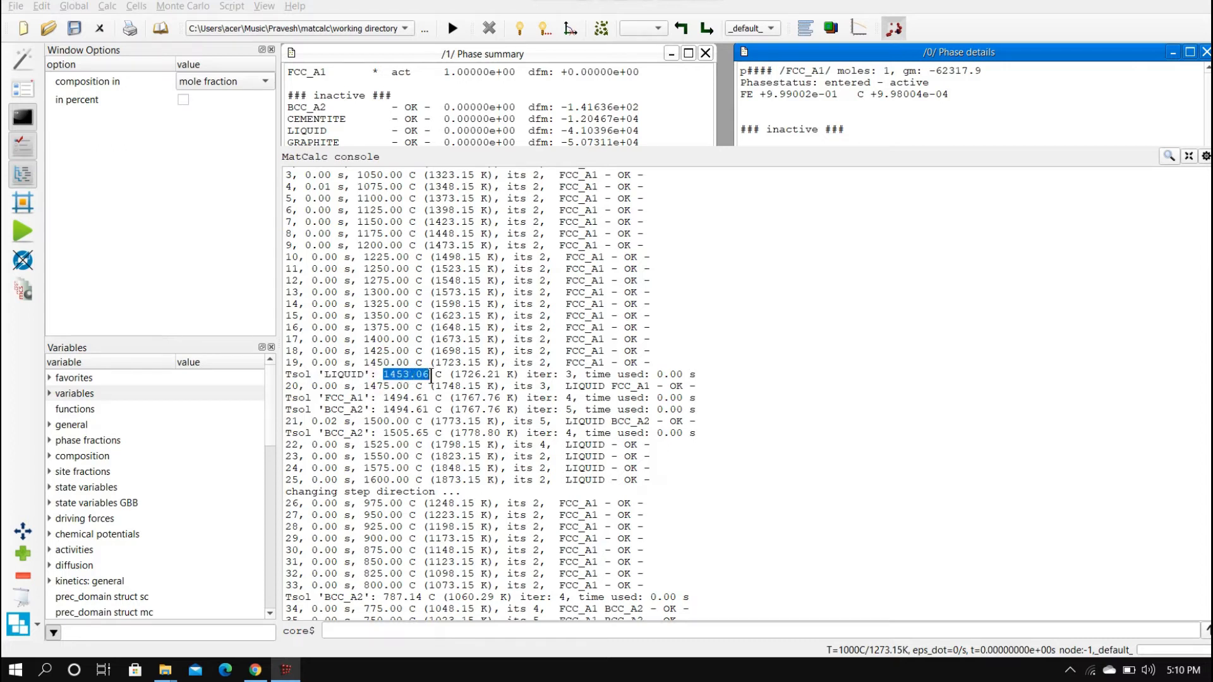
left_click(366, 365)
left_click_drag(366, 364, 395, 362)
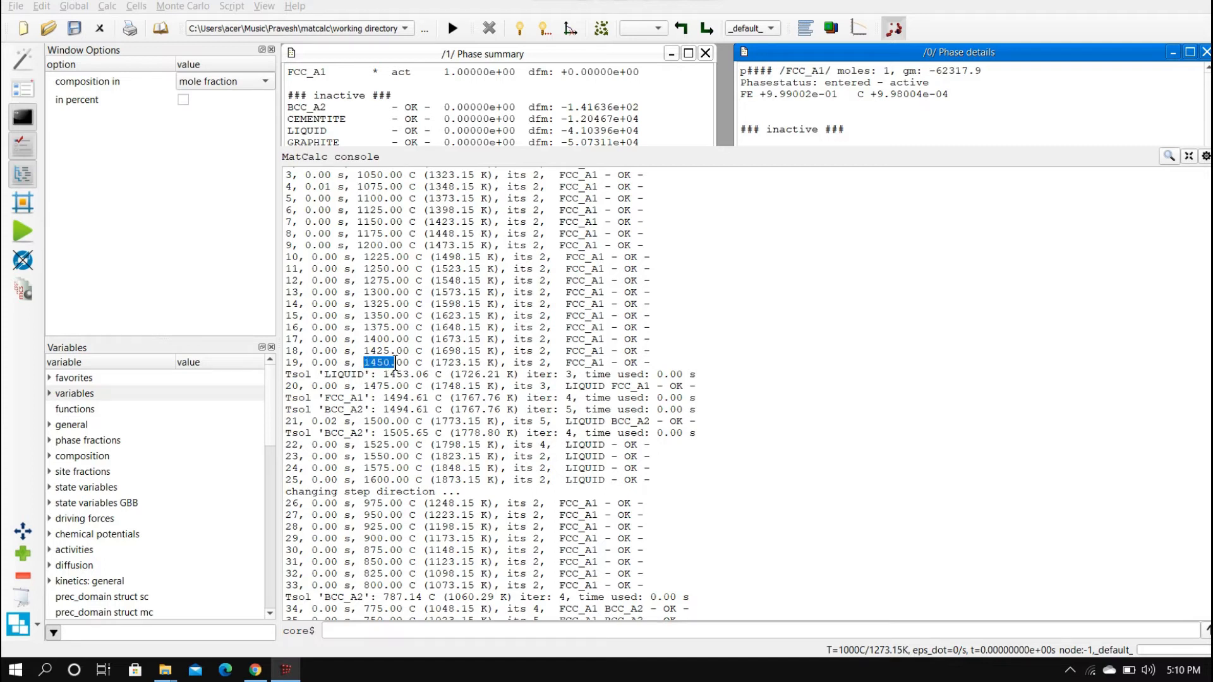
left_click(384, 376)
left_click_drag(317, 374, 372, 374)
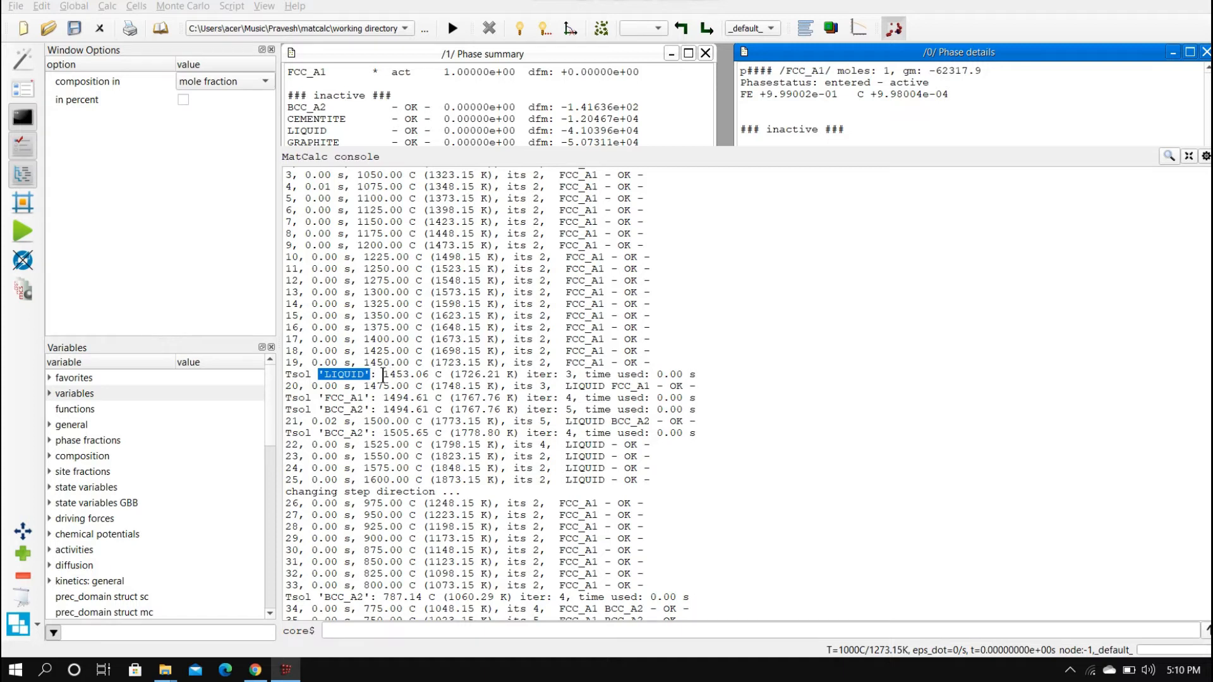
left_click_drag(382, 374, 430, 377)
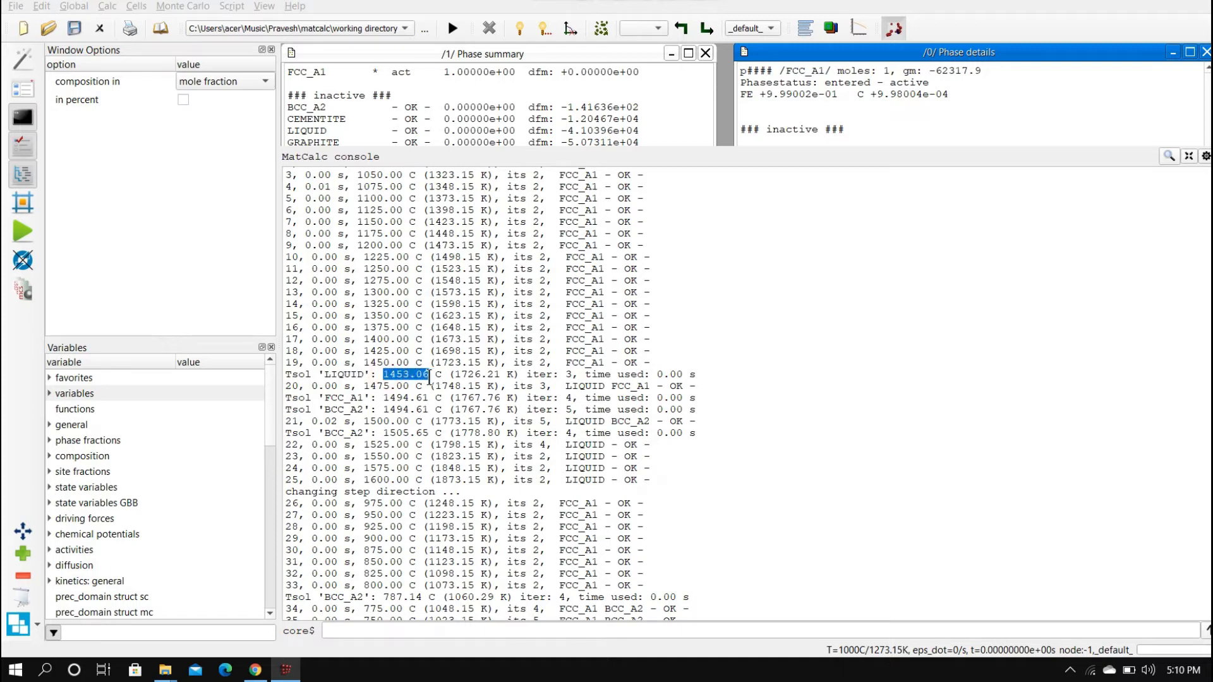
left_click(366, 374)
left_click_drag(318, 375, 450, 376)
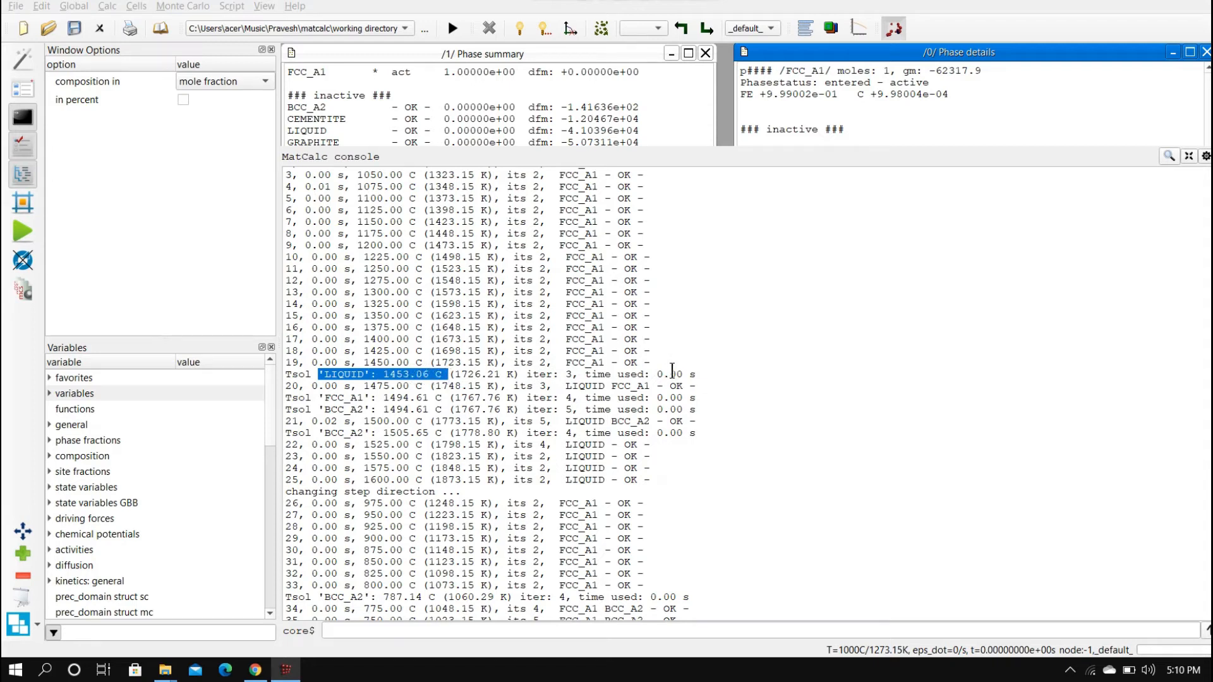
left_click(653, 372)
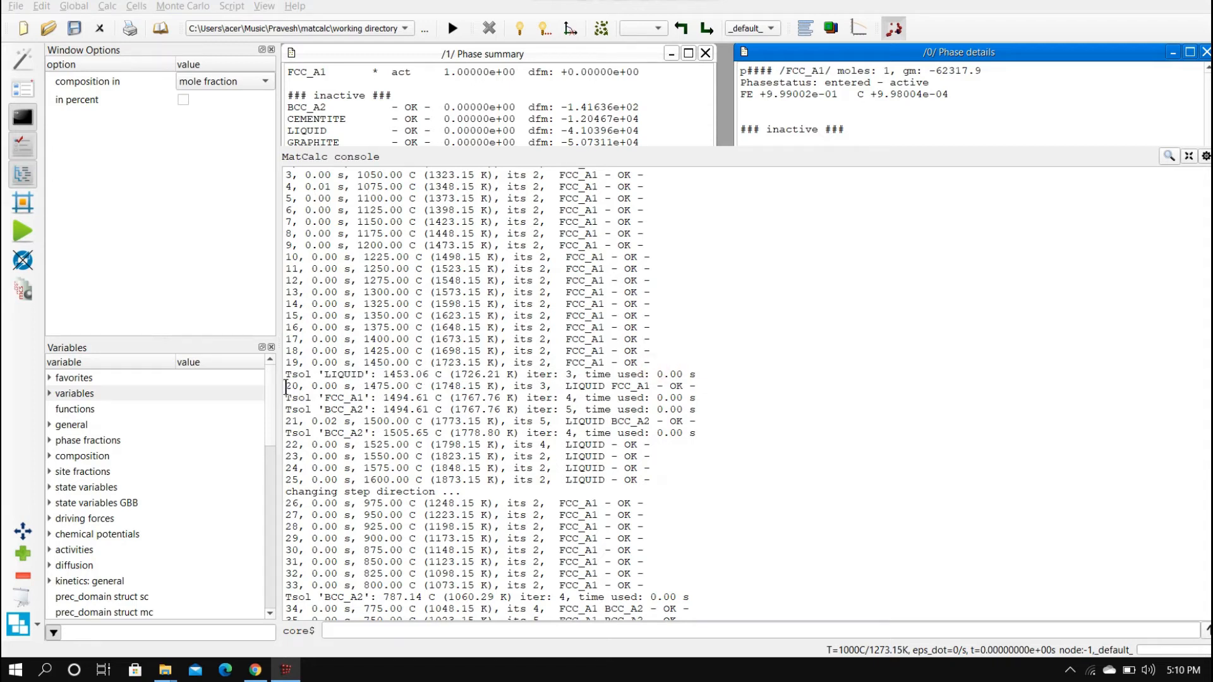
- Examine the temperature and phases of step 20, and the Tsol lines for FCC_A1 and BCC_A2 that follow it
left_click(360, 390)
left_click_drag(361, 389, 389, 390)
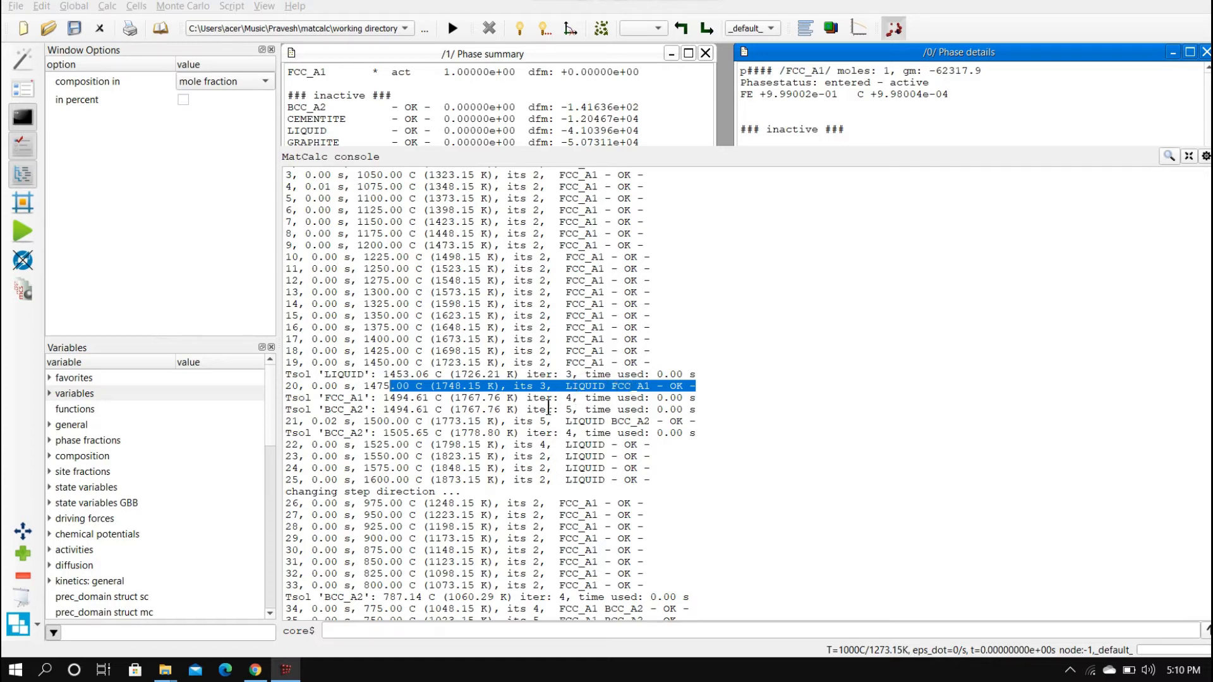
left_click_drag(284, 398, 314, 397)
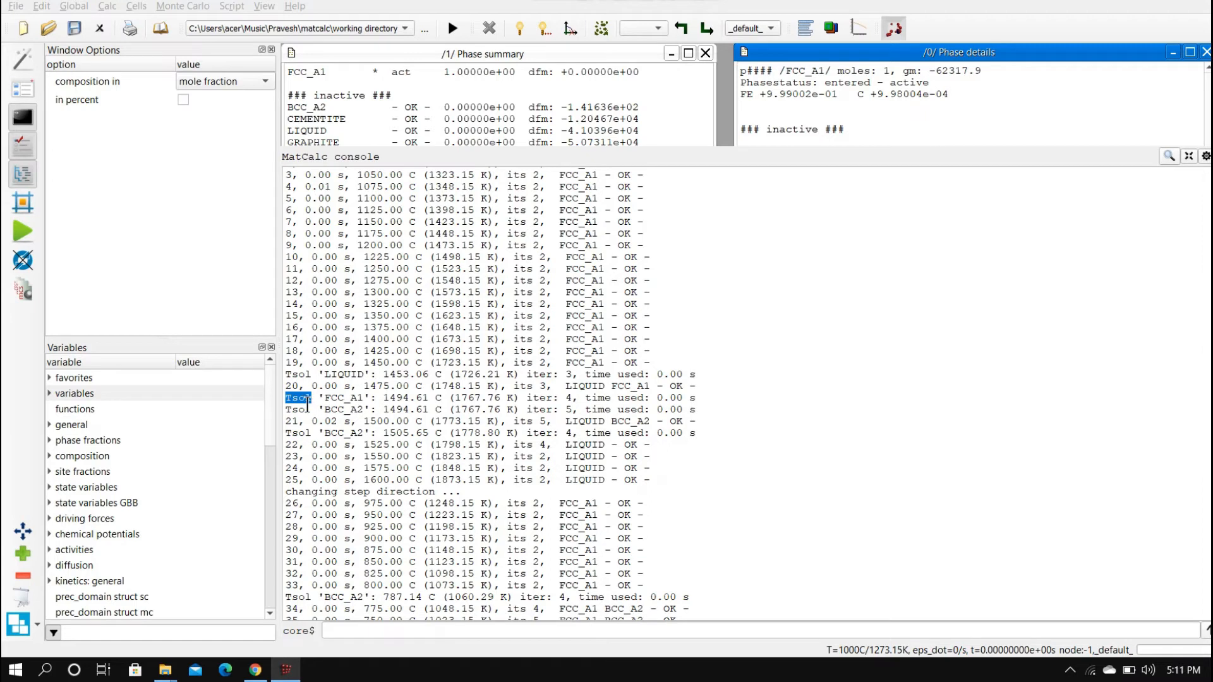
left_click_drag(319, 398, 368, 400)
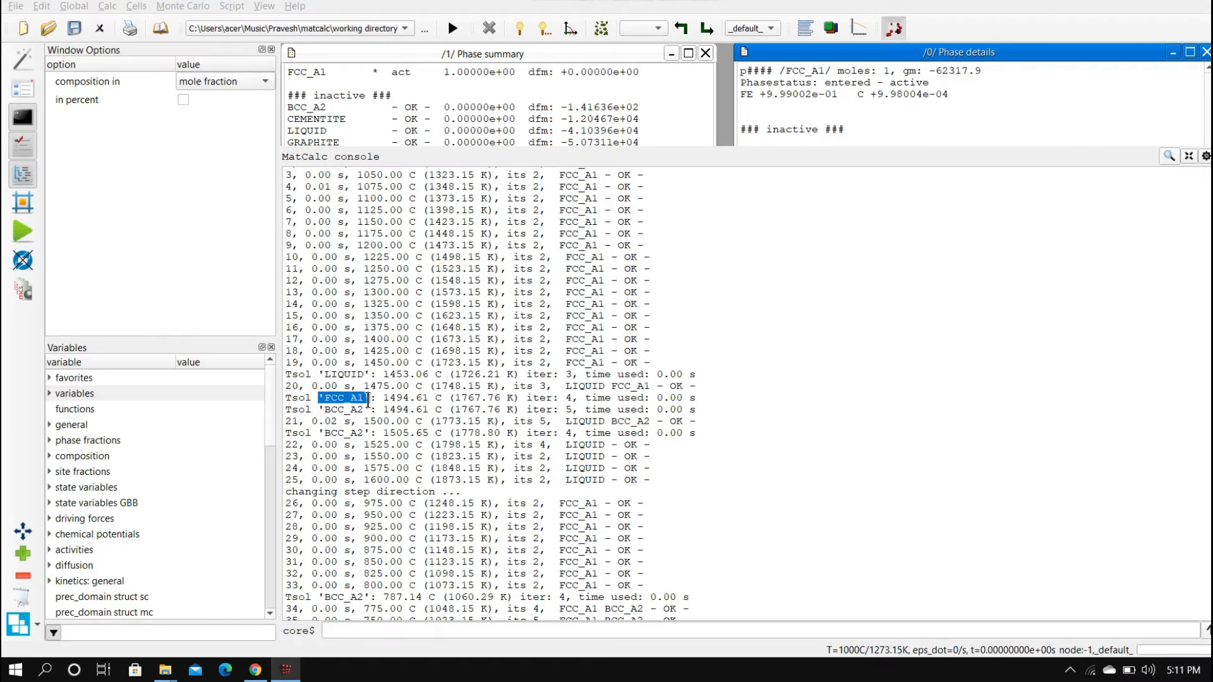
left_click_drag(611, 386, 657, 385)
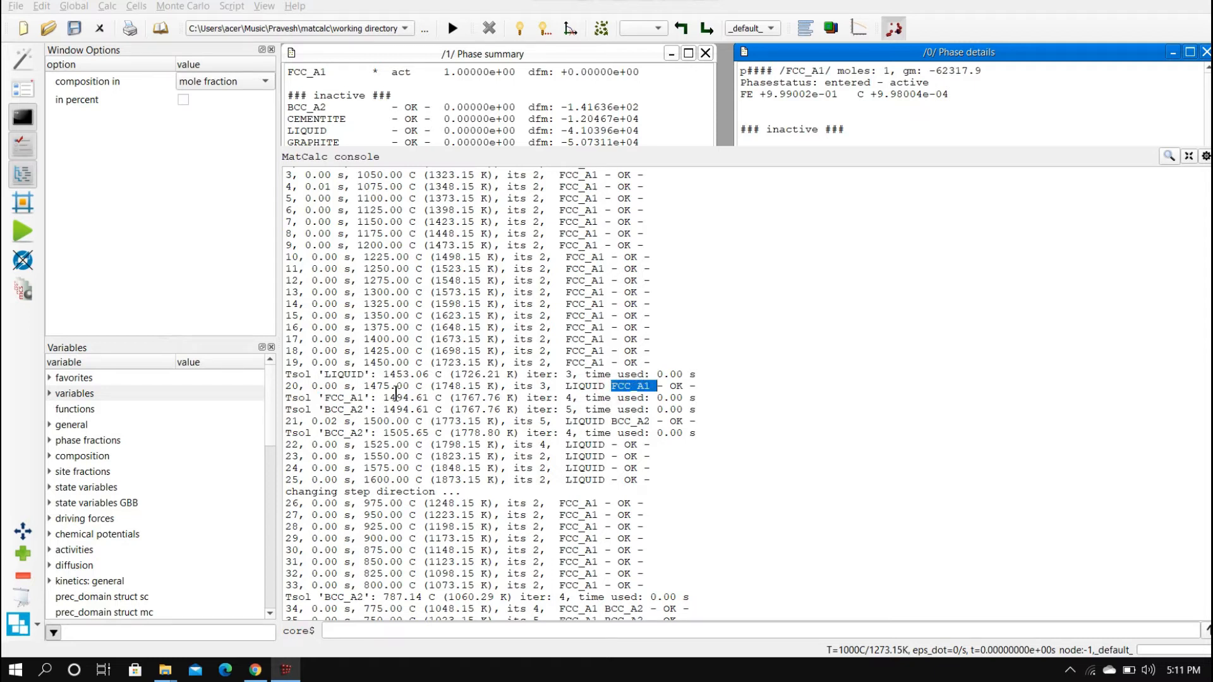
left_click_drag(319, 398, 365, 398)
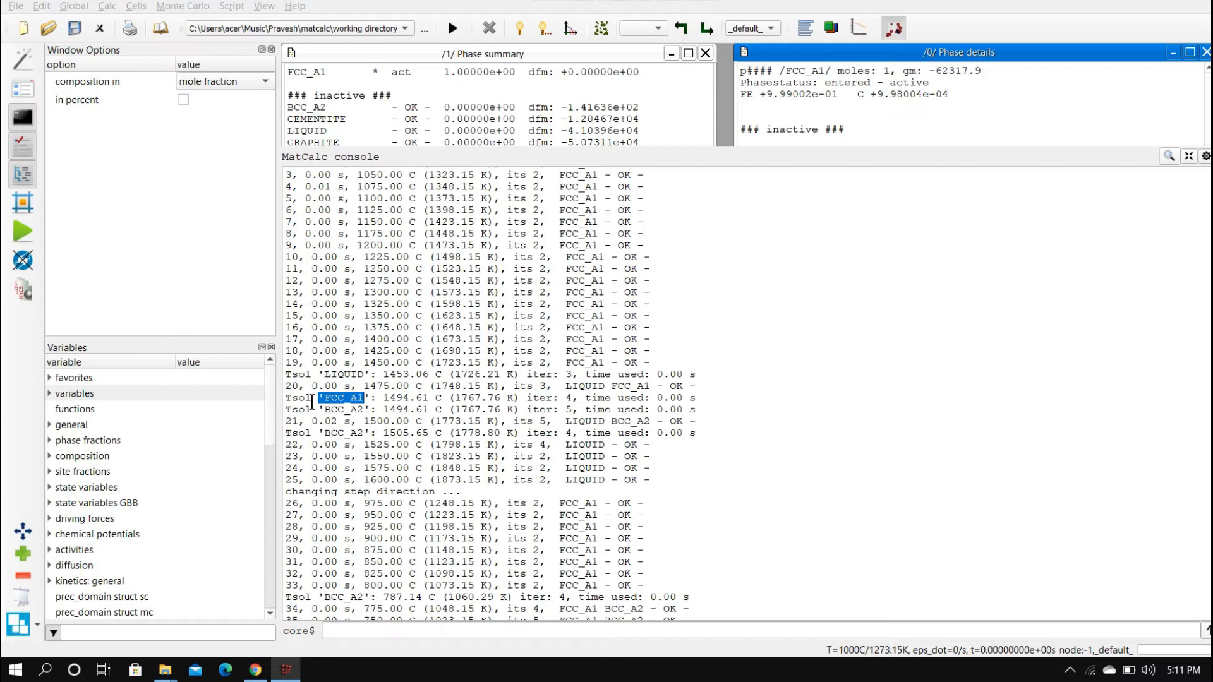
left_click_drag(285, 410, 362, 414)
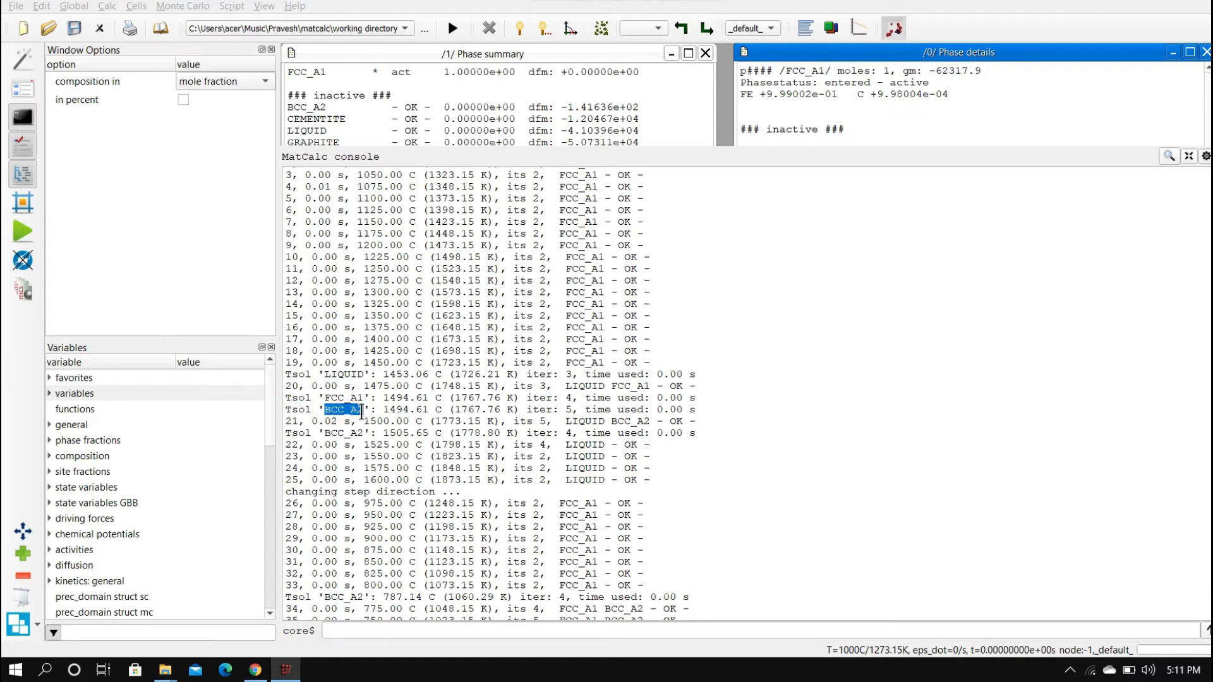
- Compare the phases listed for steps 20, 21 and 22 with the Tsol lines for FCC_A1 and BCC_A2 between them
left_click_drag(286, 421, 299, 421)
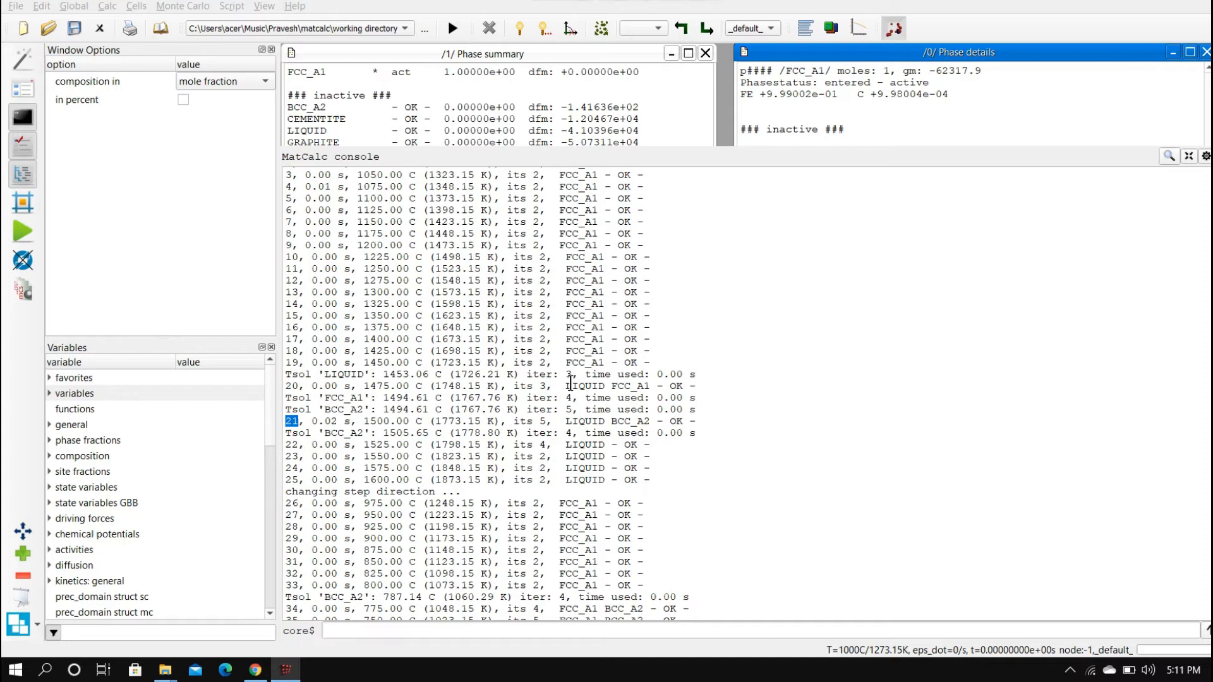
left_click_drag(559, 386, 639, 387)
left_click_drag(319, 399, 369, 400)
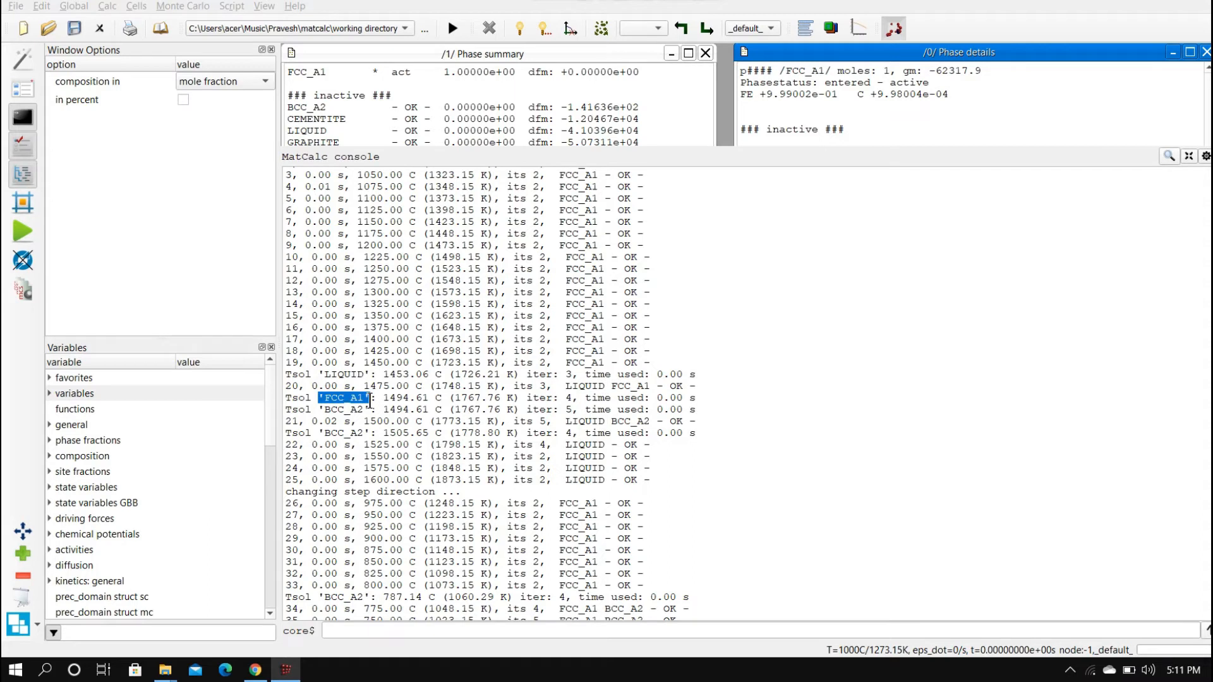
left_click_drag(318, 410, 375, 411)
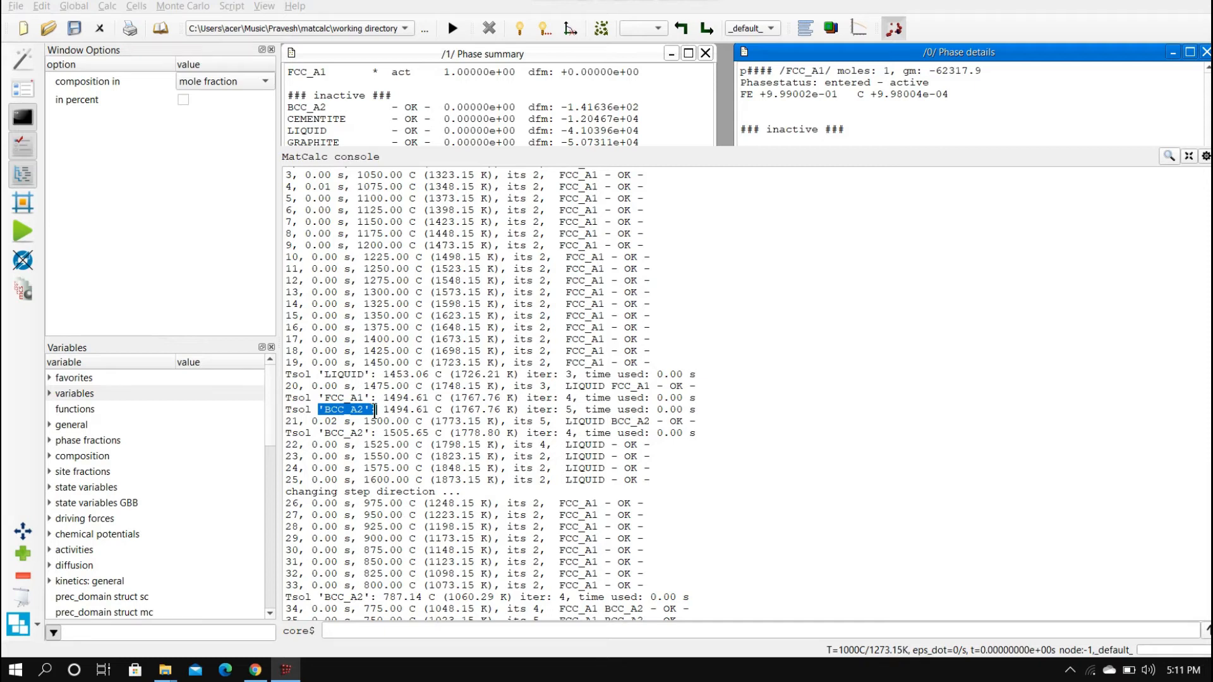
left_click_drag(566, 422, 656, 422)
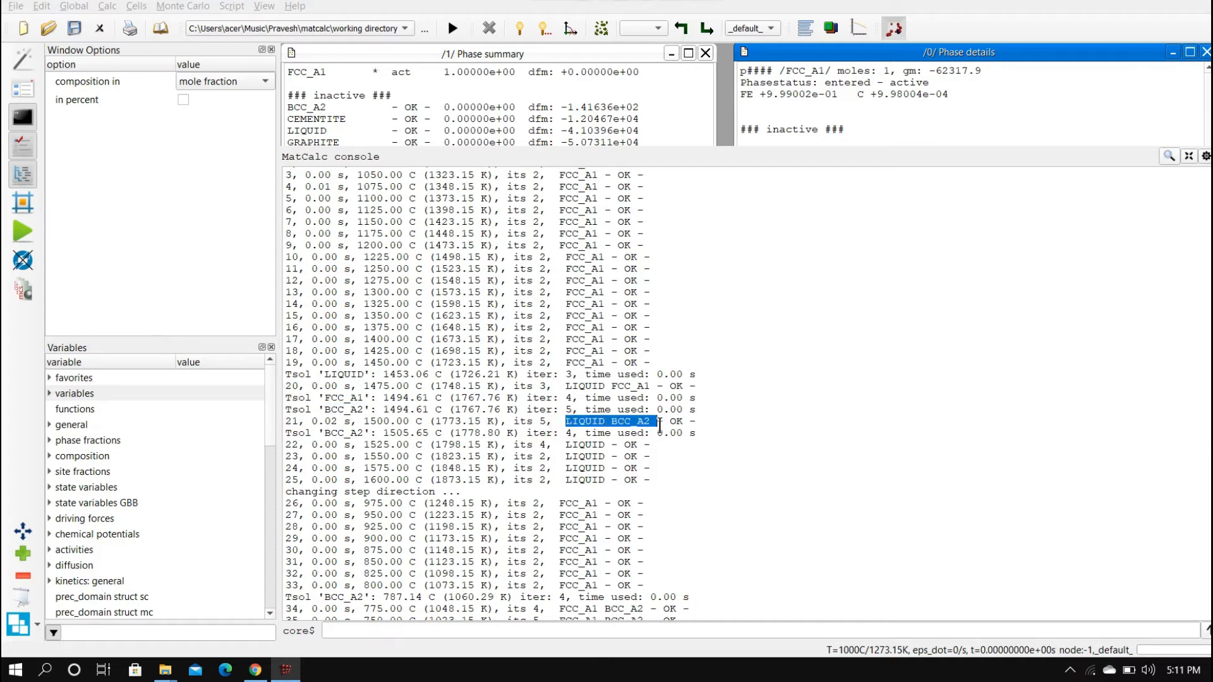
left_click_drag(286, 434, 305, 436)
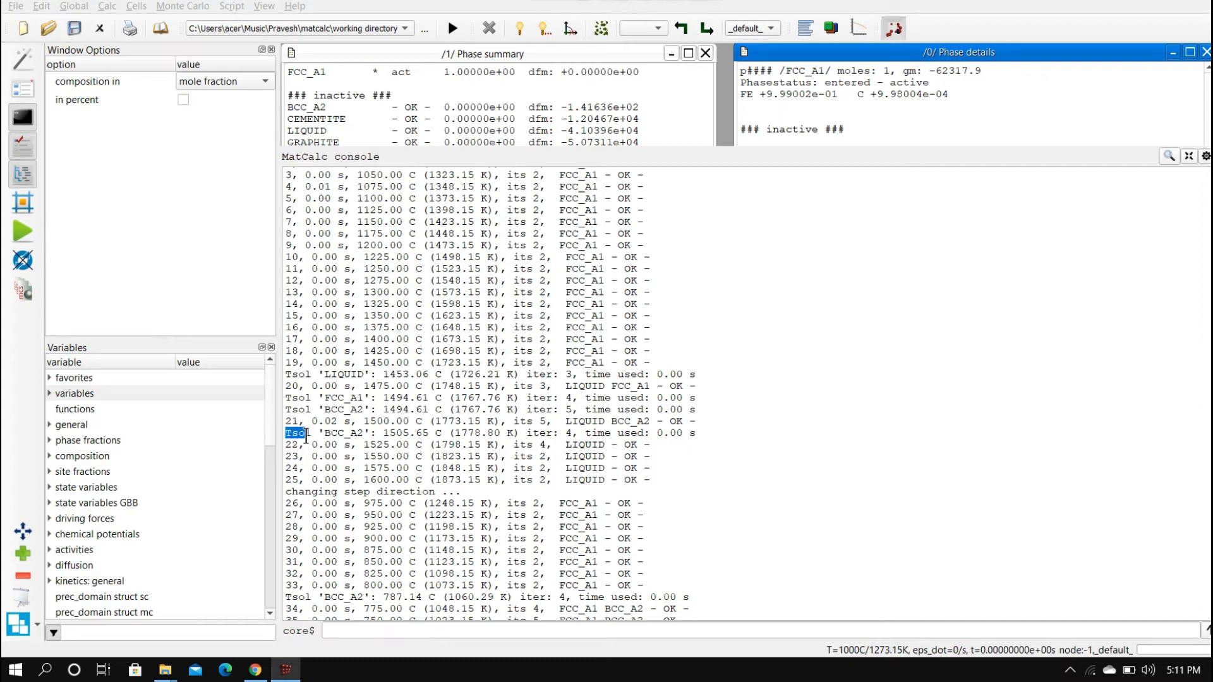
left_click_drag(318, 435, 369, 437)
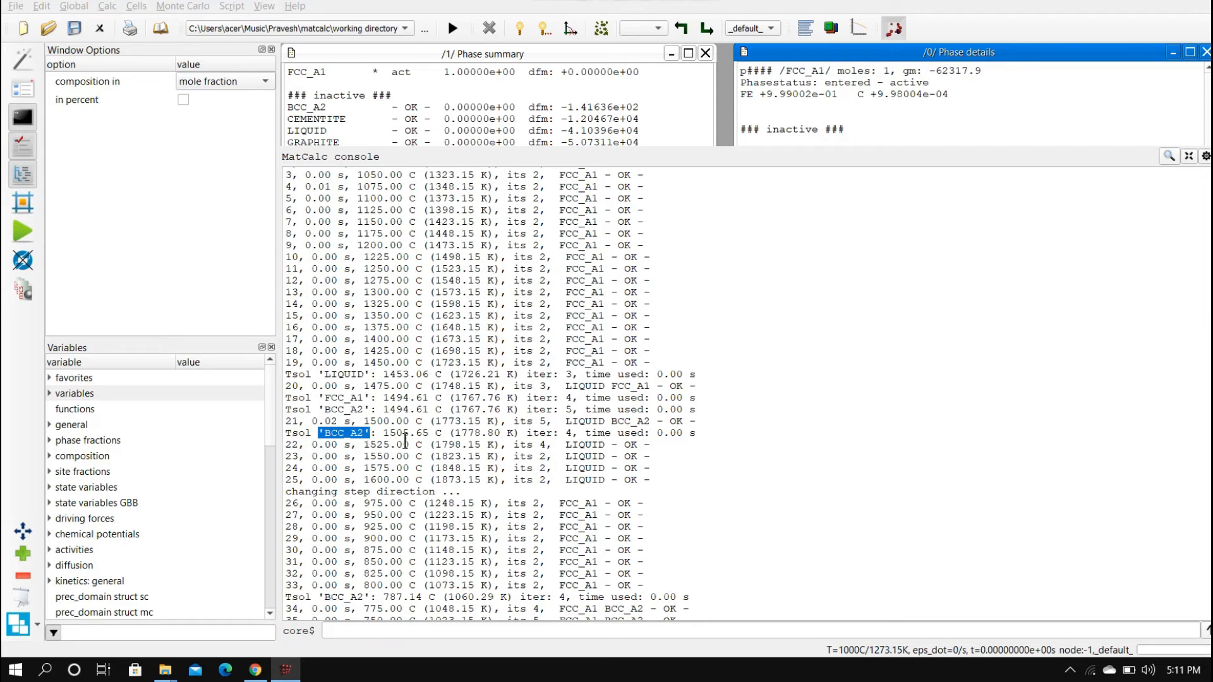
left_click_drag(566, 444, 599, 446)
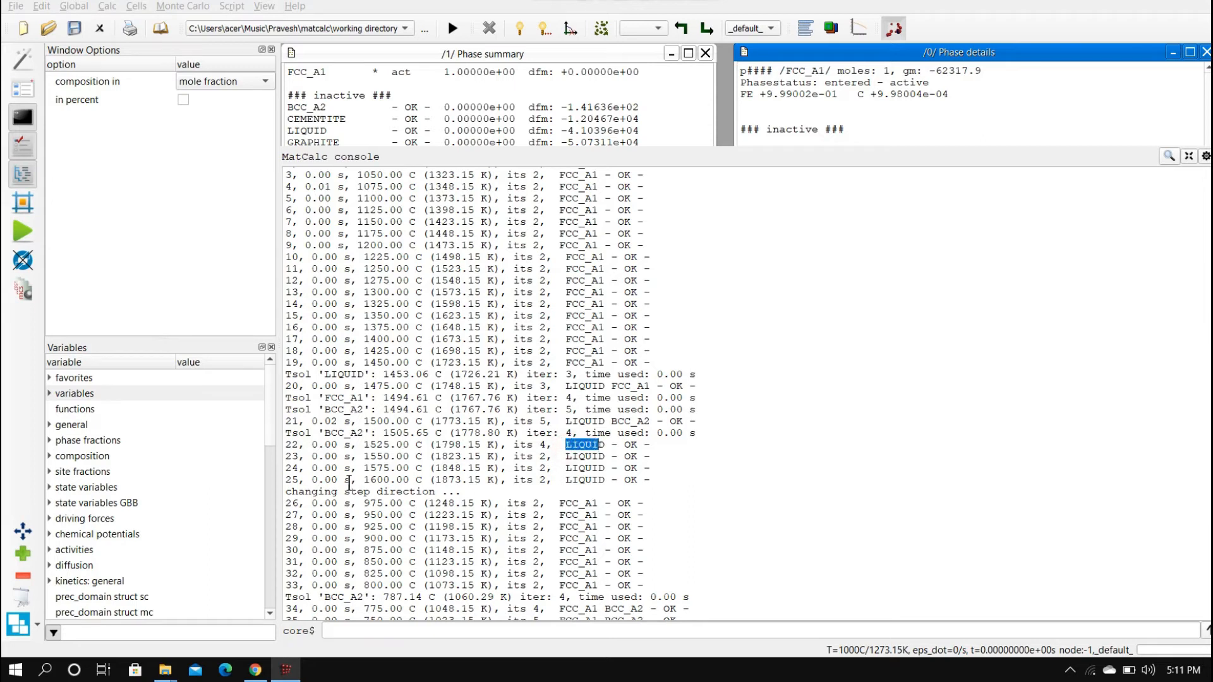
- Examine the 'changing step direction' line in the console log and compare the temperatures of steps 1 and 25
mouse_move(363, 492)
left_mouse_down()
mouse_move(407, 481)
mouse_move(380, 479)
left_mouse_up()
left_click(310, 493)
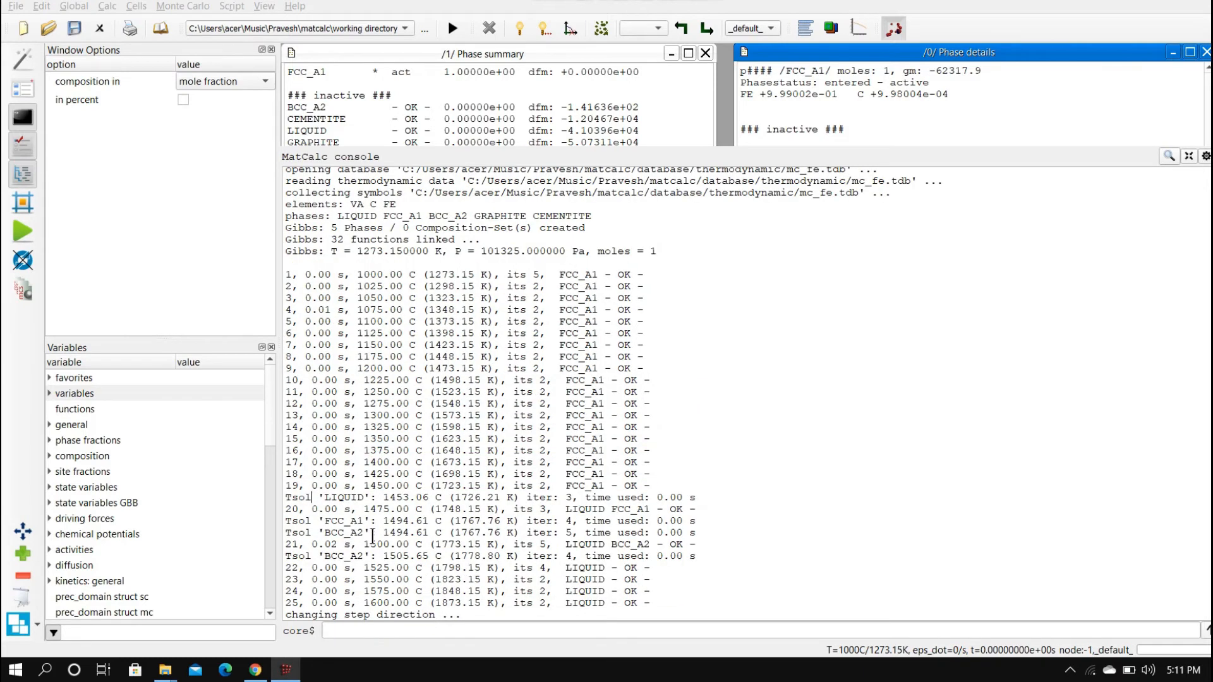
left_click_drag(284, 488, 436, 490)
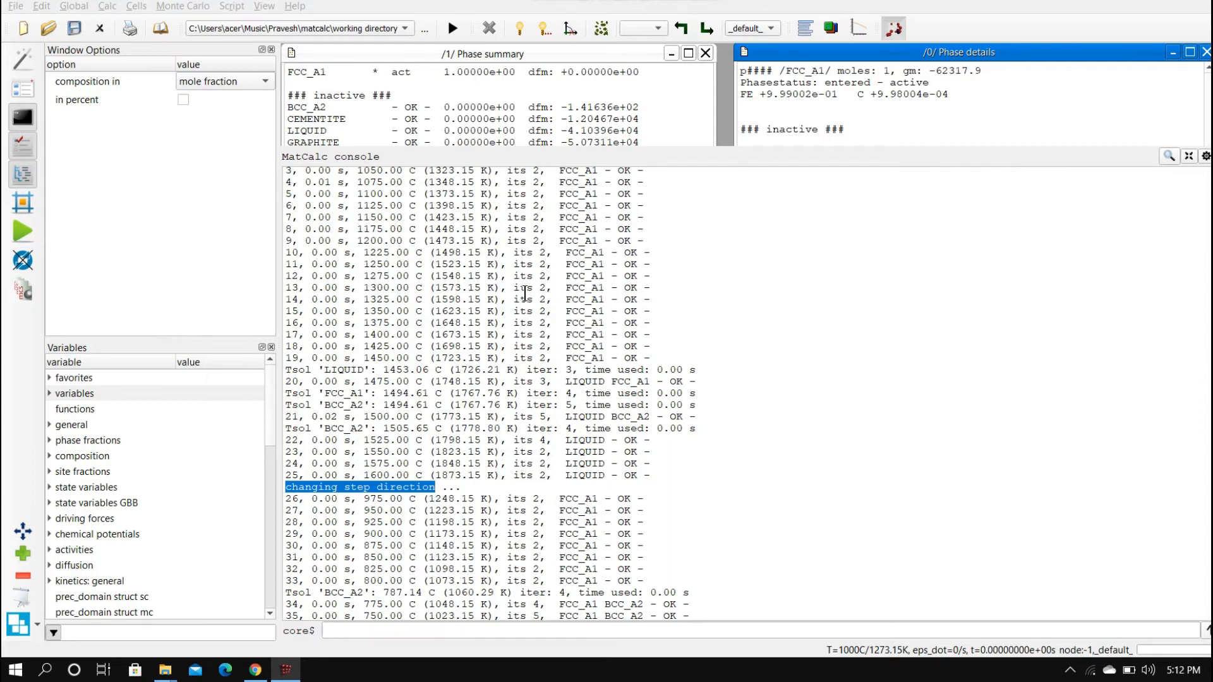
scroll(525, 293, "up", 3)
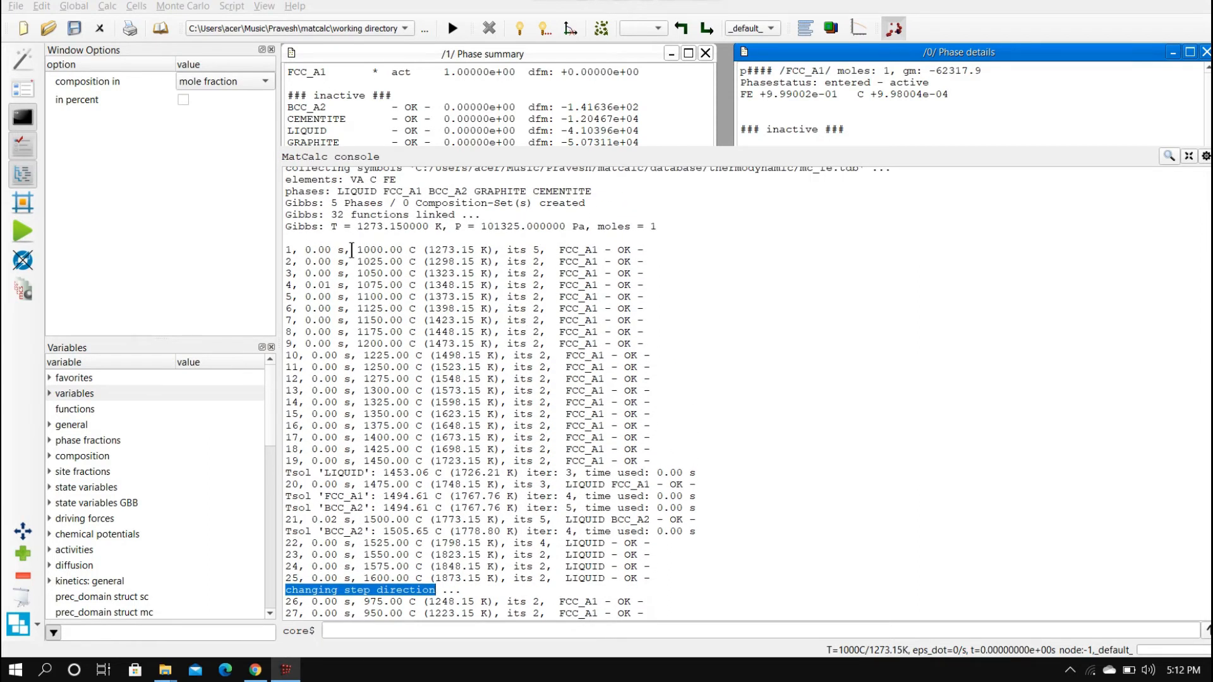
left_click_drag(350, 250, 415, 250)
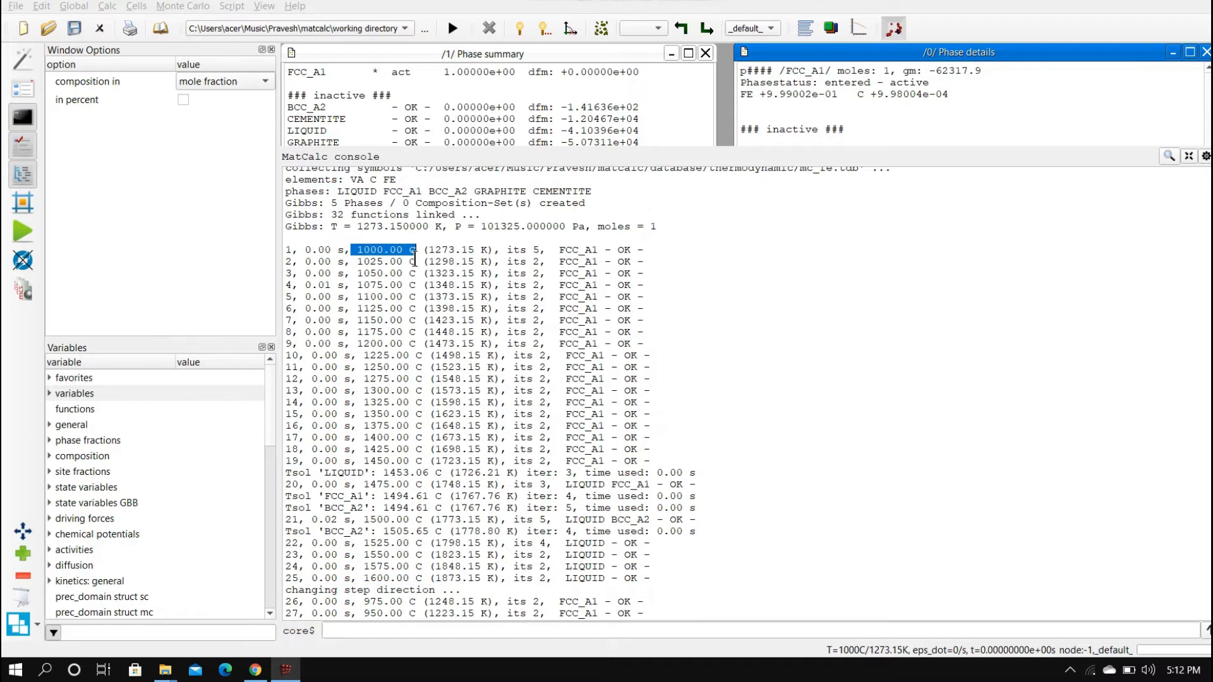
scroll(413, 373, "down", 2)
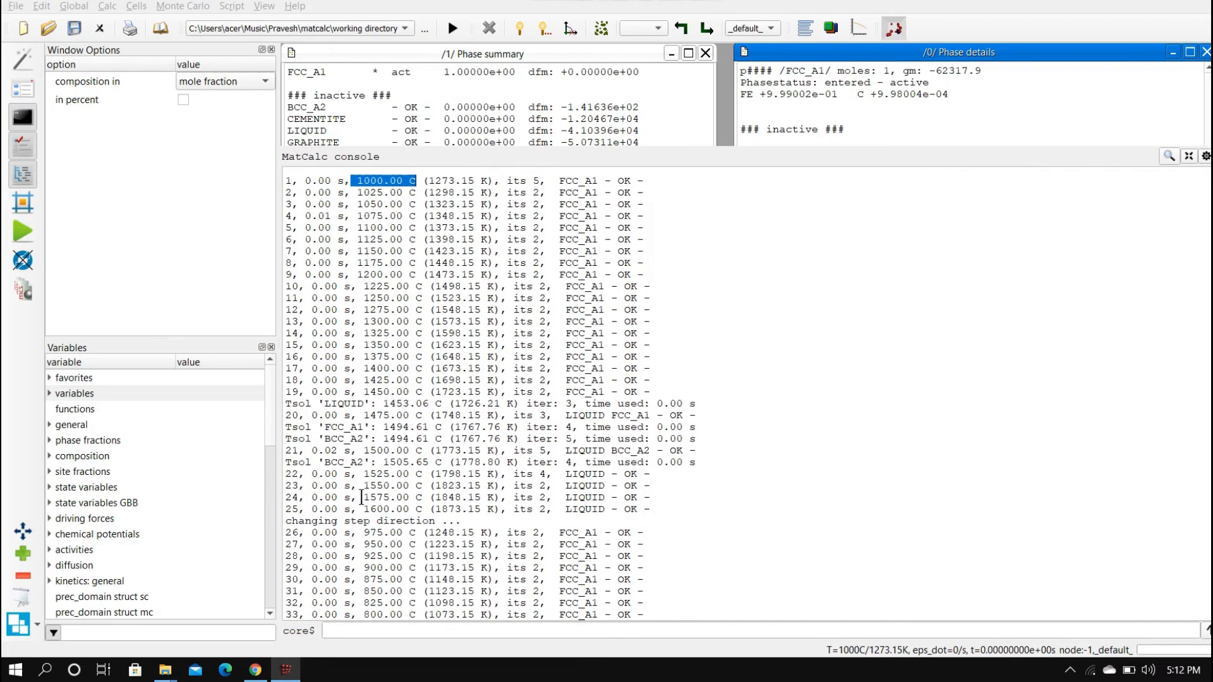
left_click_drag(357, 509, 416, 513)
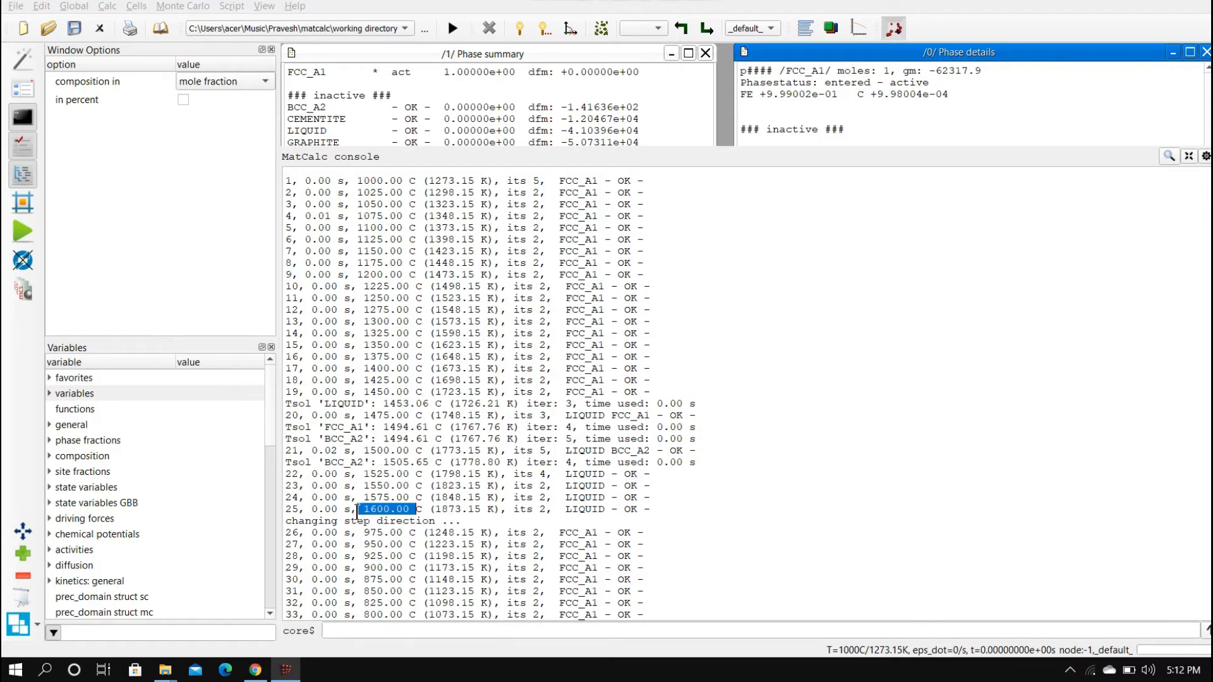
- Examine the temperatures and stable phase of steps 26 to 33 after the direction change, comparing them with step 1
left_click(356, 179)
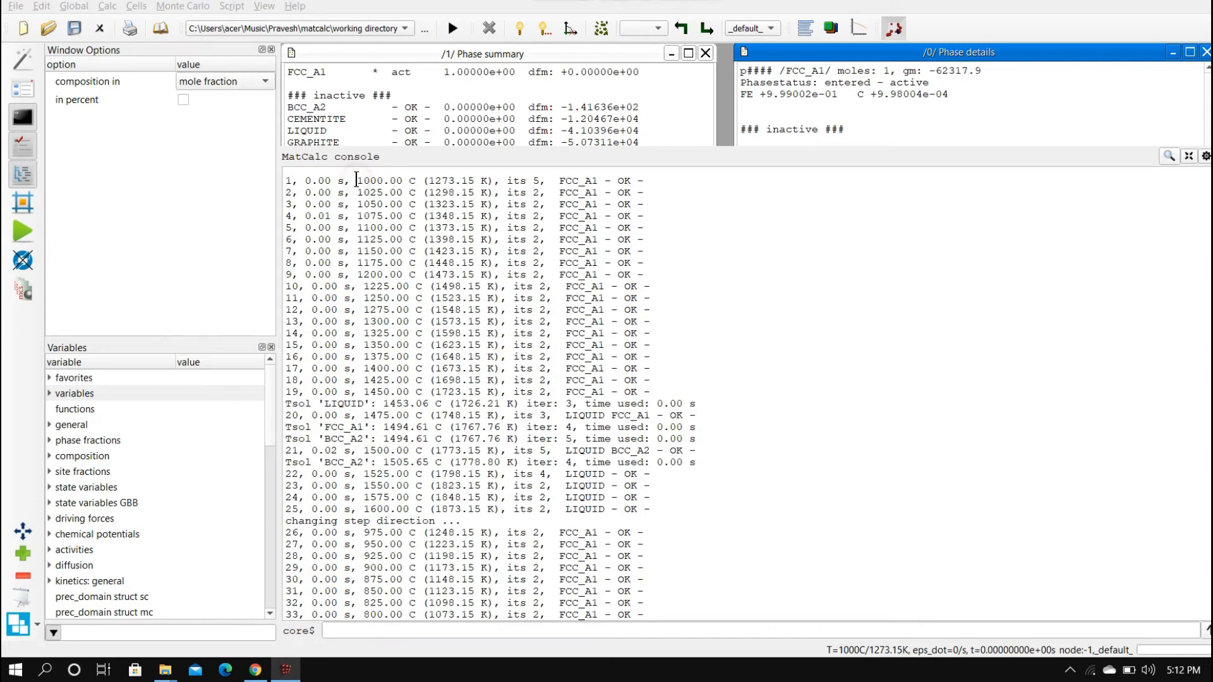
left_click_drag(357, 180, 414, 182)
left_click_drag(414, 181, 417, 182)
left_click_drag(364, 532, 412, 534)
scroll(412, 534, "down", 3)
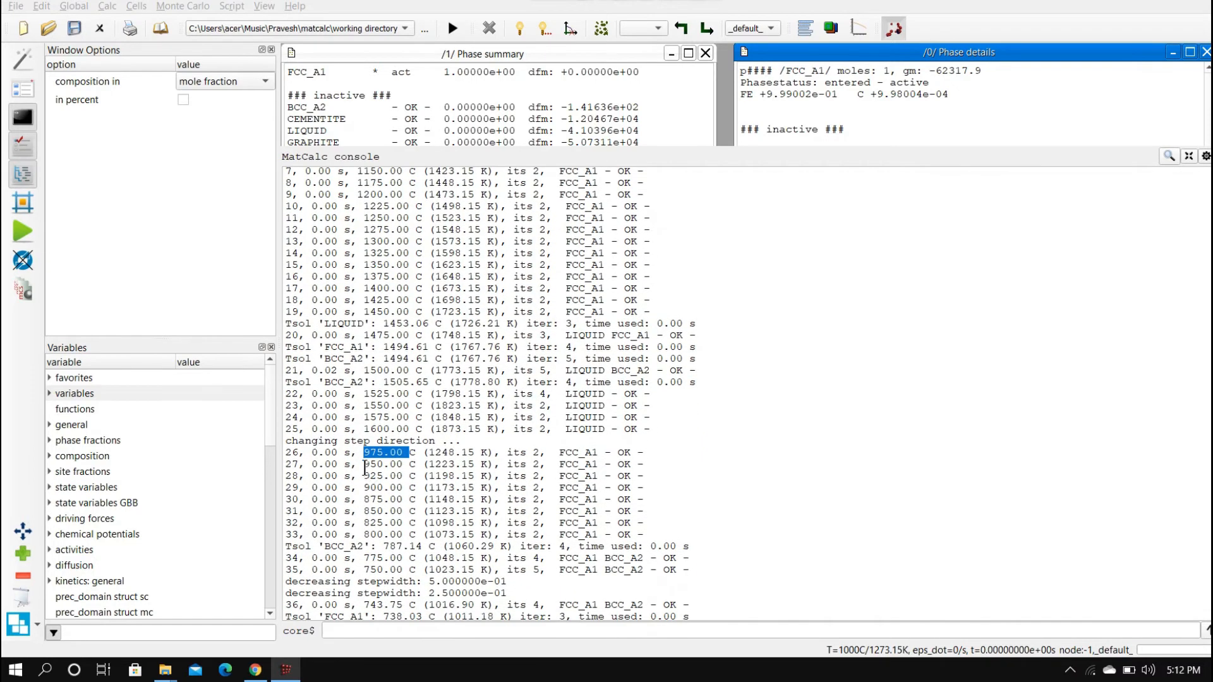
left_click_drag(363, 534, 377, 535)
left_click_drag(556, 452, 603, 542)
scroll(611, 326, "up", 5)
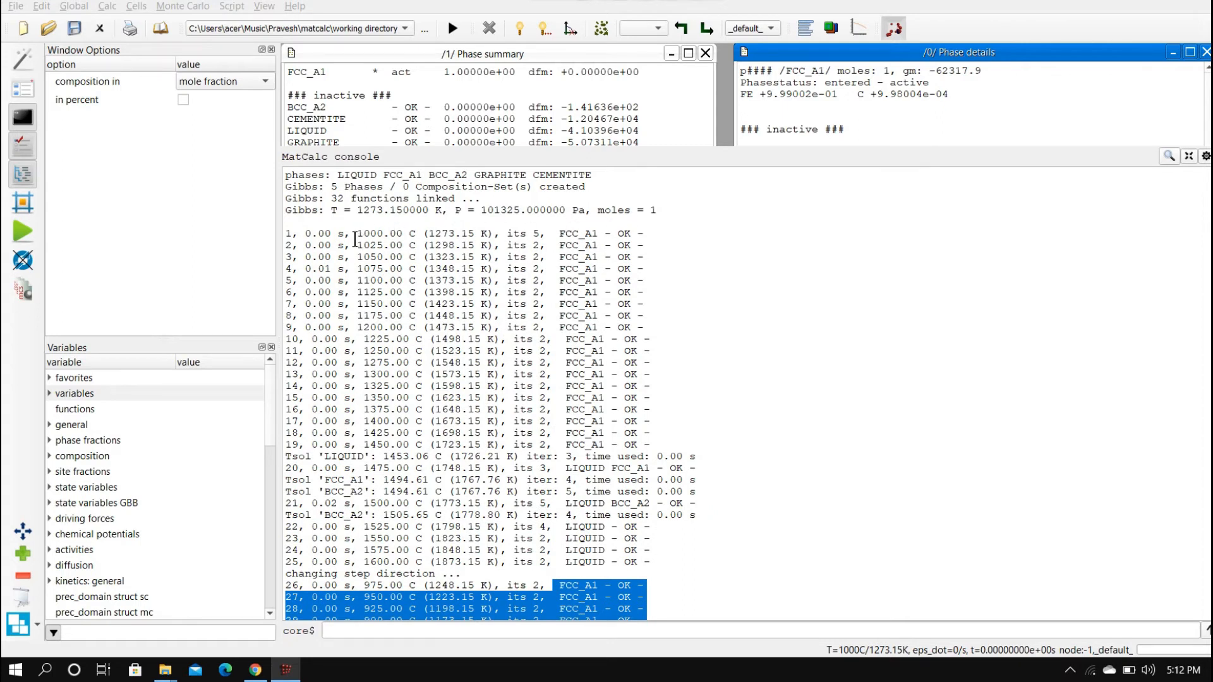
- Examine the console log from step 33 to the final step 51, including the step 35 temperature and the stepwidth changes
scroll(526, 378, "down", 3)
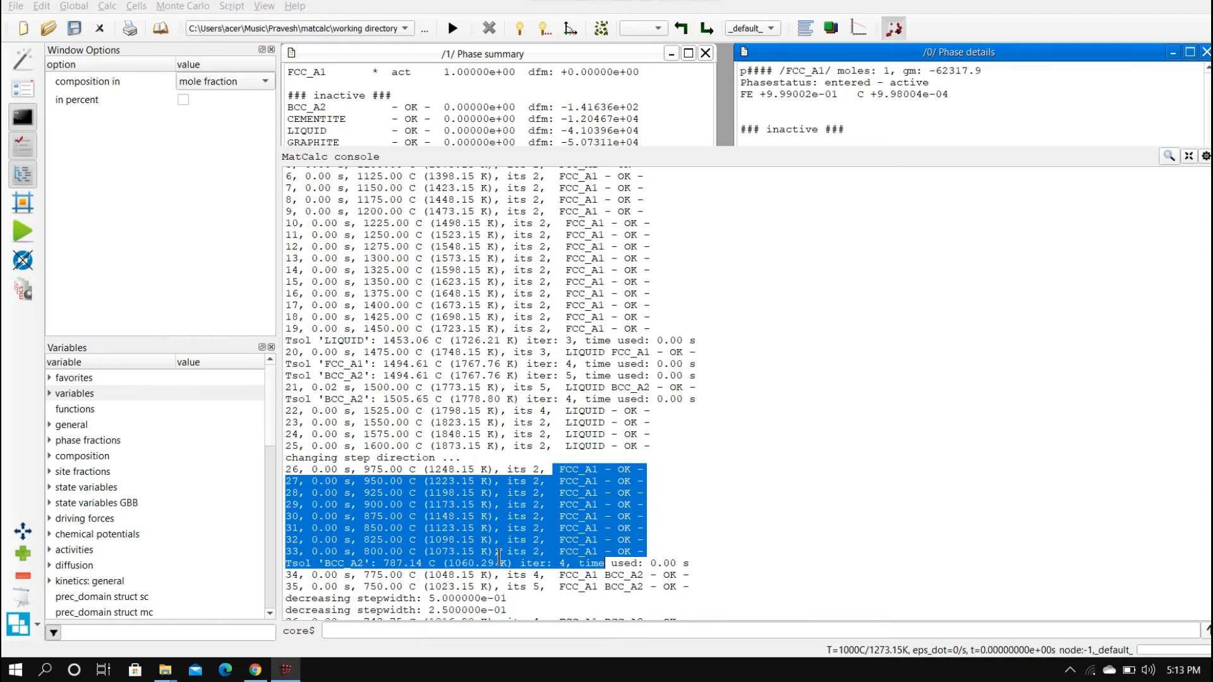
scroll(498, 556, "down", 2)
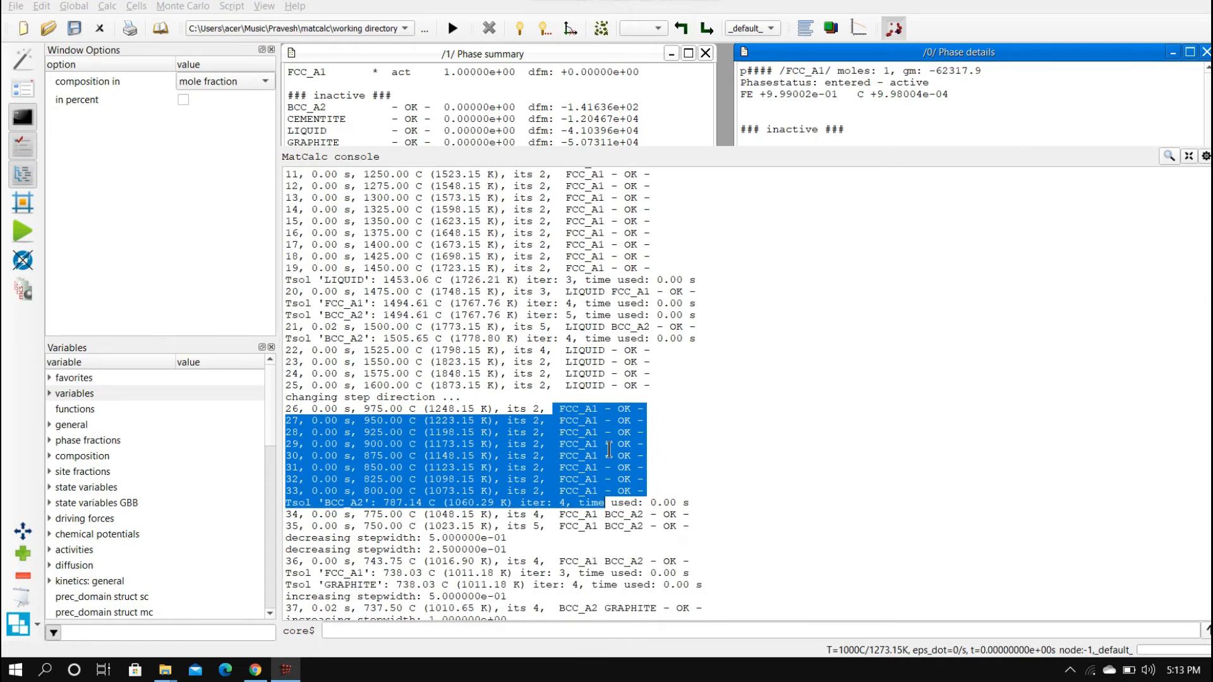
scroll(573, 447, "down", 2)
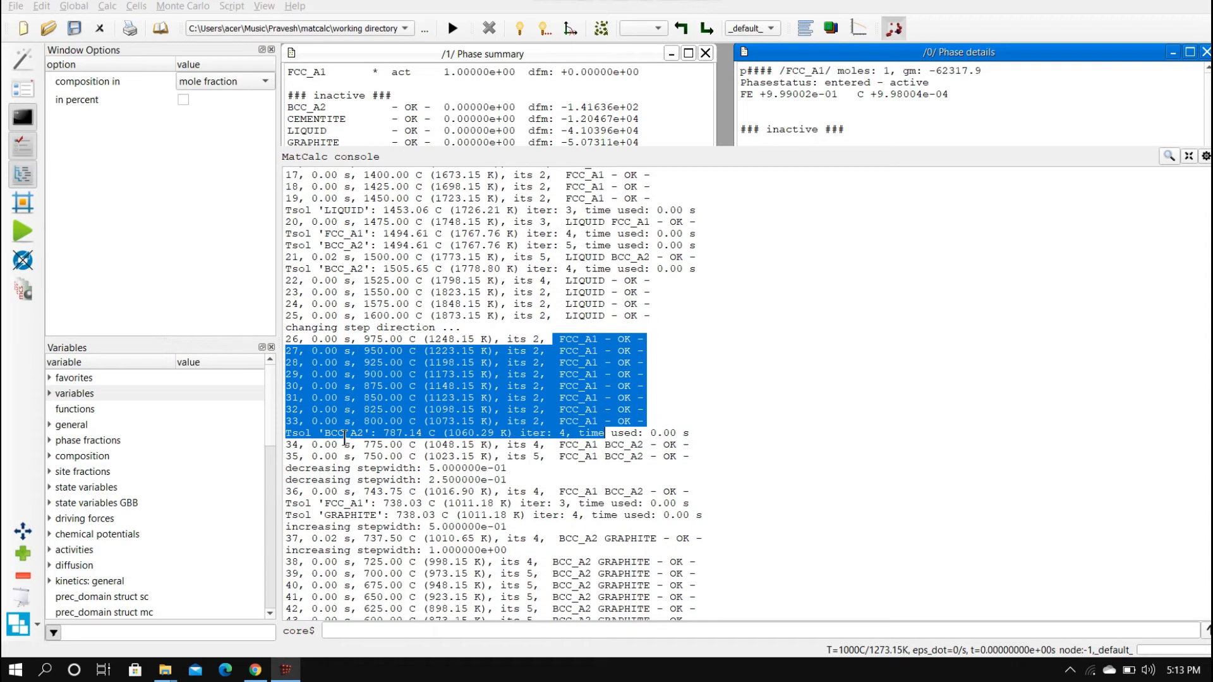
left_click_drag(363, 456, 415, 456)
scroll(415, 456, "down", 1)
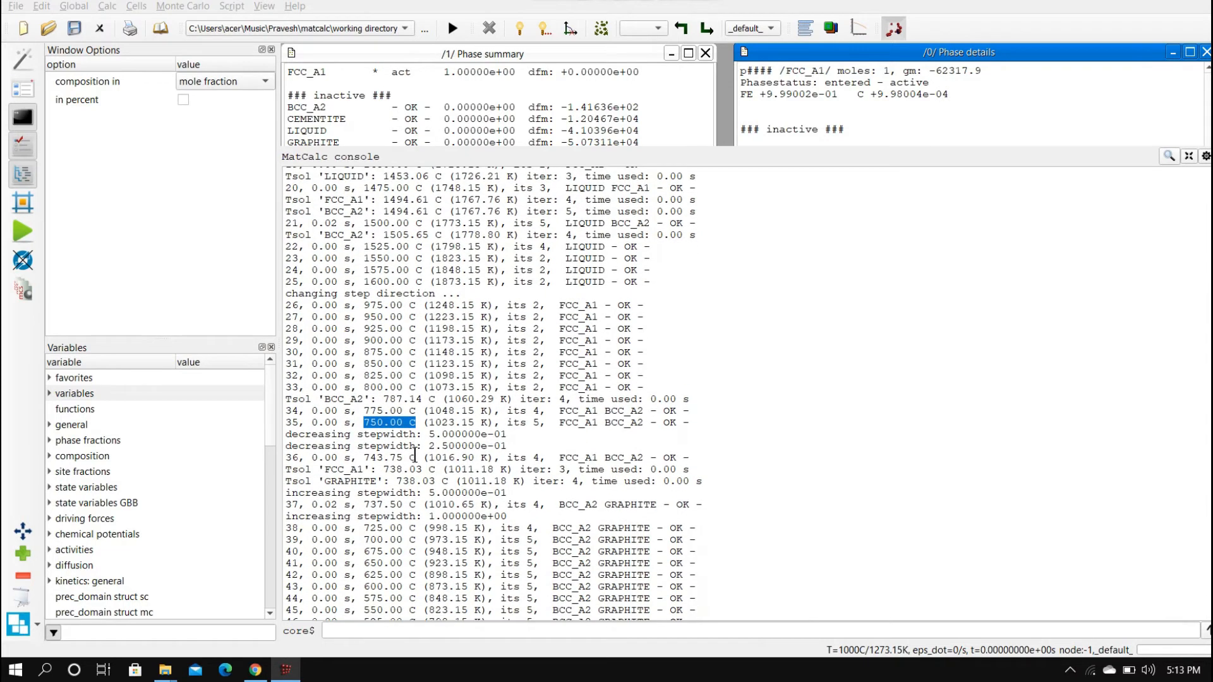
scroll(447, 484, "down", 1)
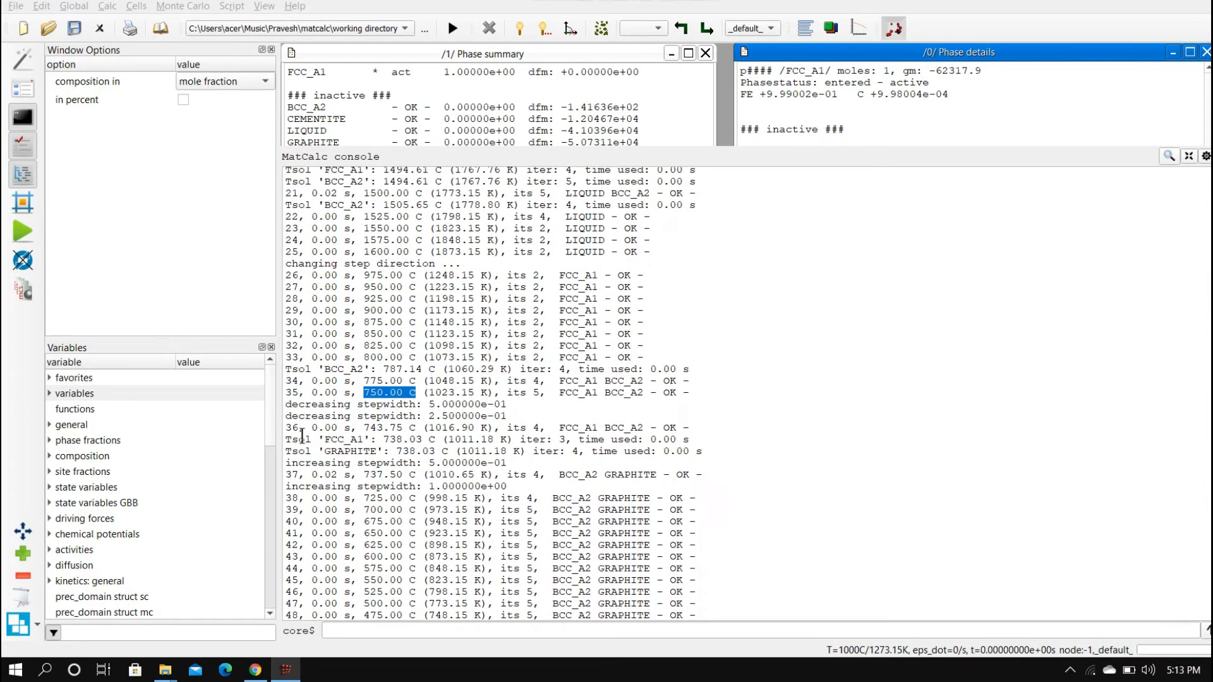
scroll(386, 442, "down", 2)
scroll(386, 443, "down", 2)
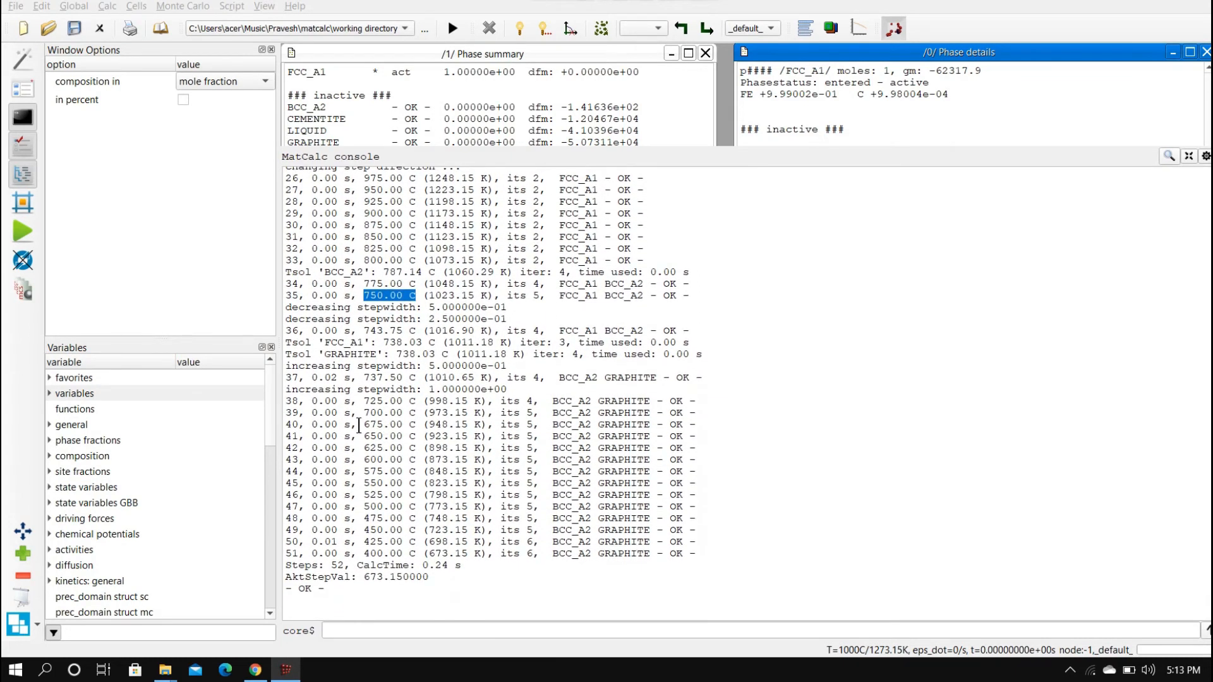
- Examine the Tsol lines for FCC_A1 and BCC_A2 below the direction change and compare them with the phases of steps 34 and 35
left_click_drag(284, 343, 370, 344)
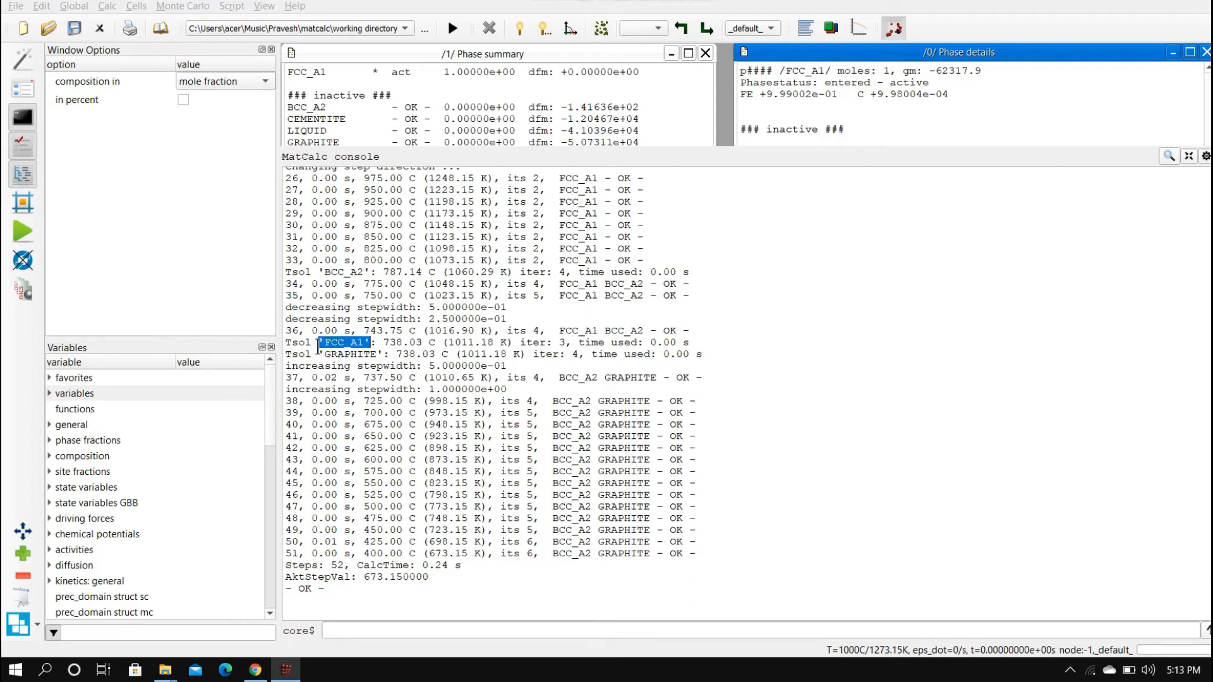
left_click_drag(318, 272, 373, 272)
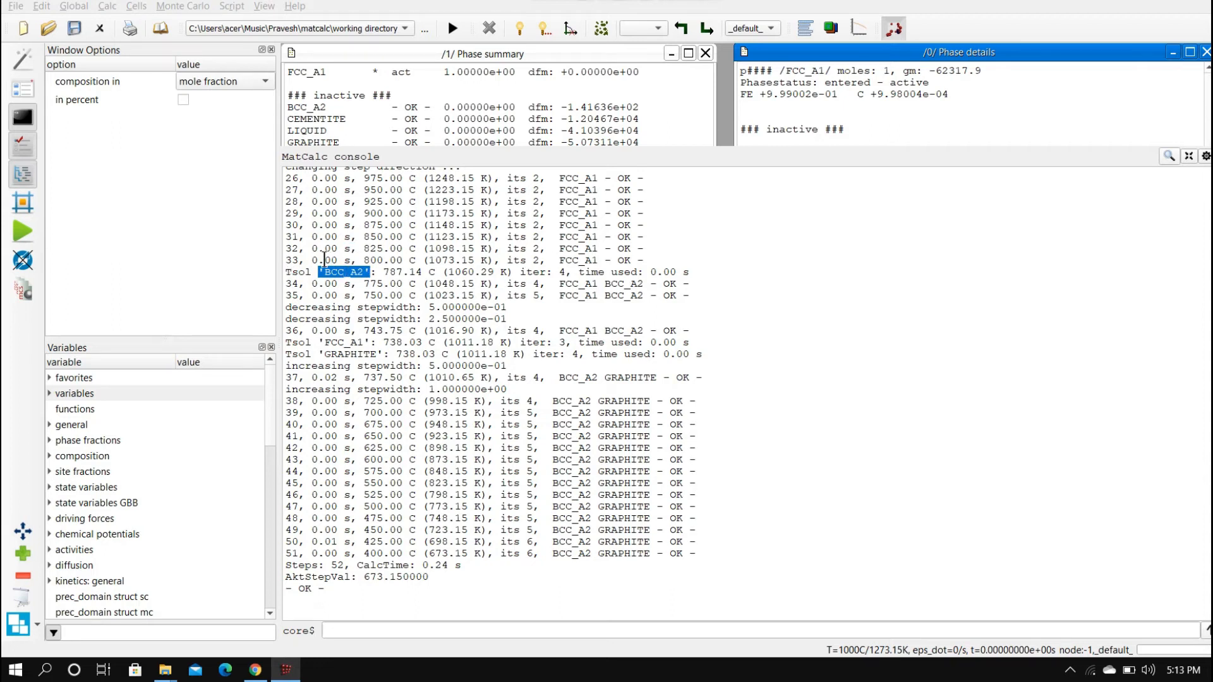
left_click_drag(365, 262, 429, 276)
left_click(378, 276)
left_click_drag(319, 274, 365, 277)
left_click_drag(554, 284, 648, 296)
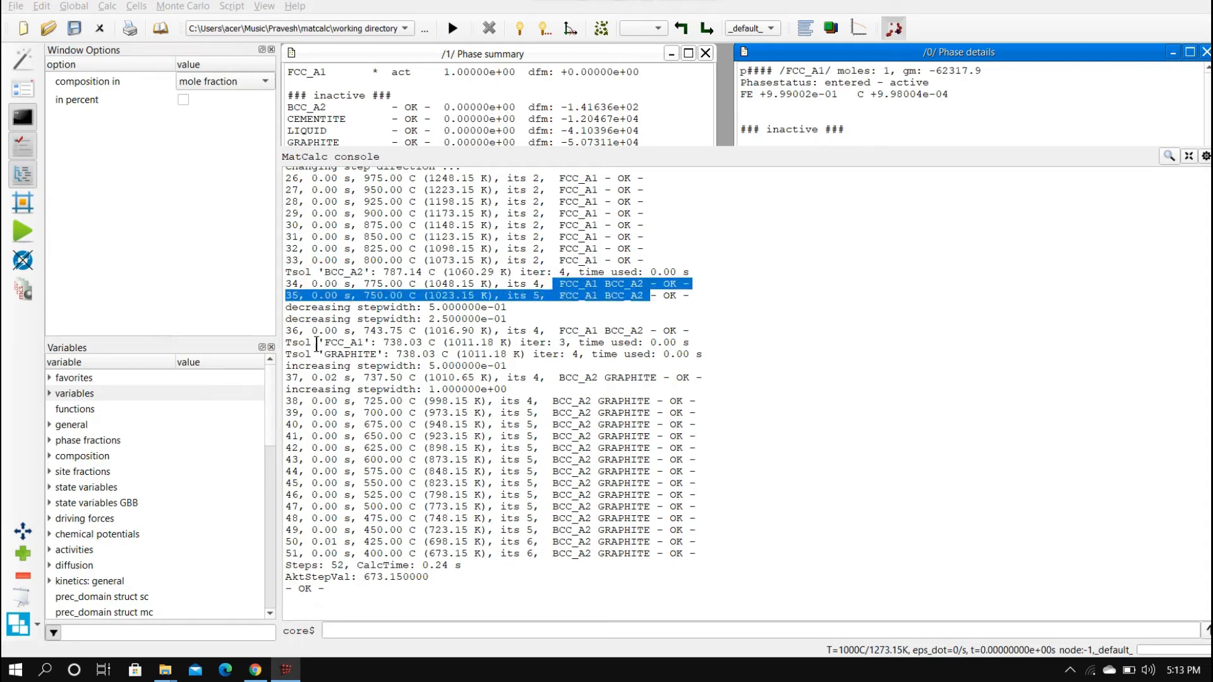
- Compare the Tsol lines for FCC_A1 and GRAPHITE after step 36 with the phases listed for step 37
left_click_drag(318, 343, 367, 343)
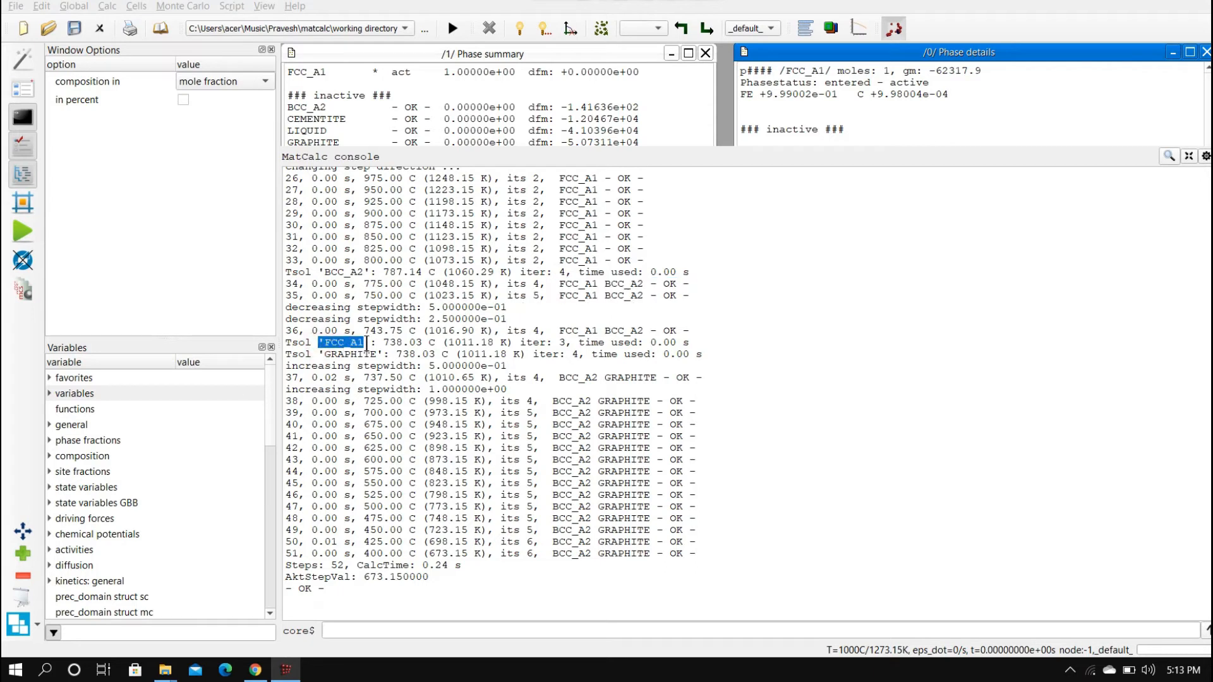
left_click(315, 355)
left_click_drag(347, 357, 385, 357)
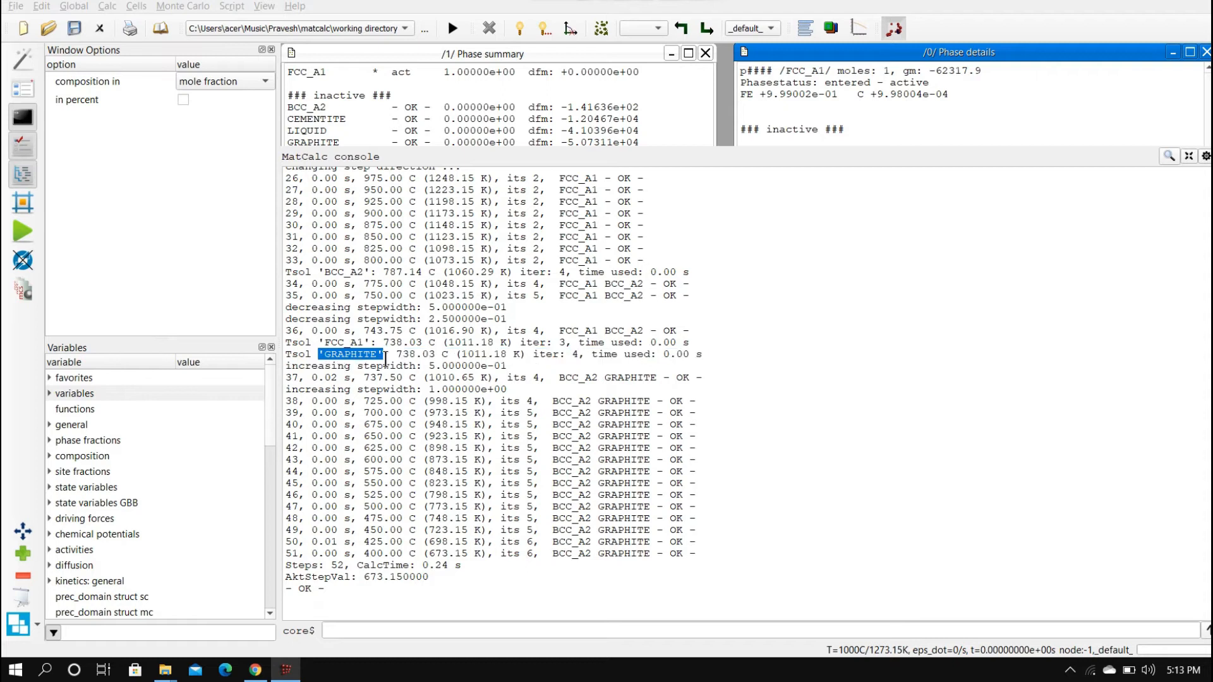
left_click(560, 375)
left_click_drag(560, 375, 669, 377)
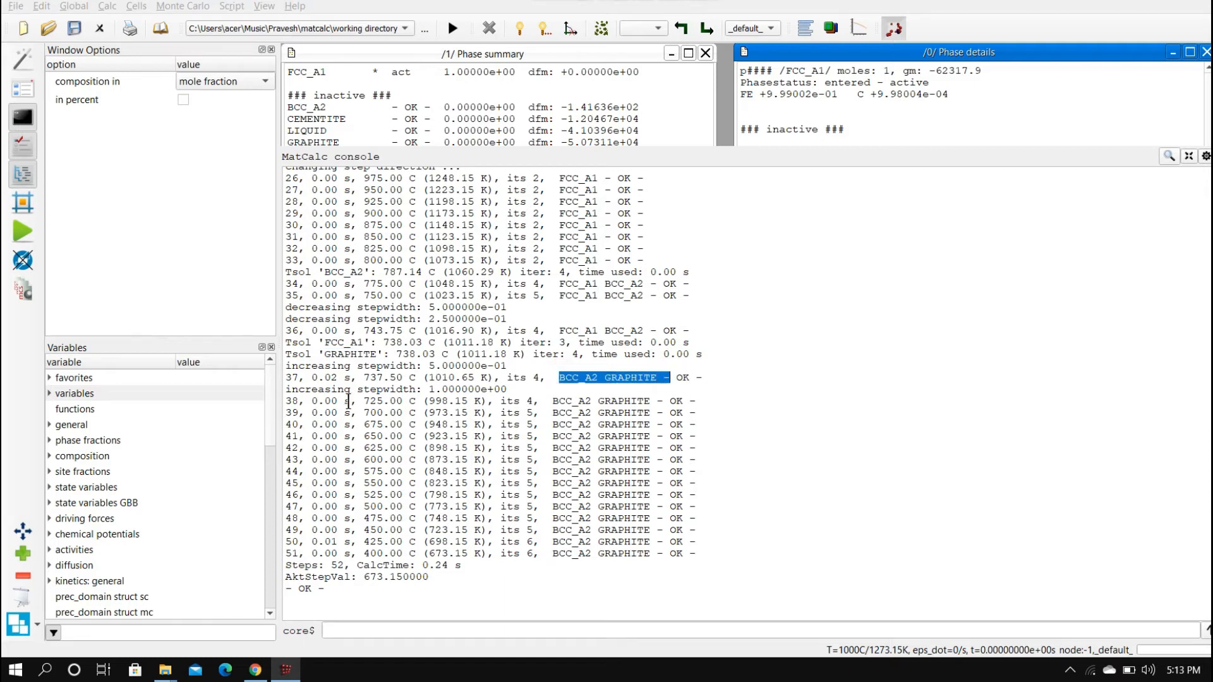
- Examine the temperatures of steps 38 to 51 and the stable phases listed for the final step
left_click(421, 459)
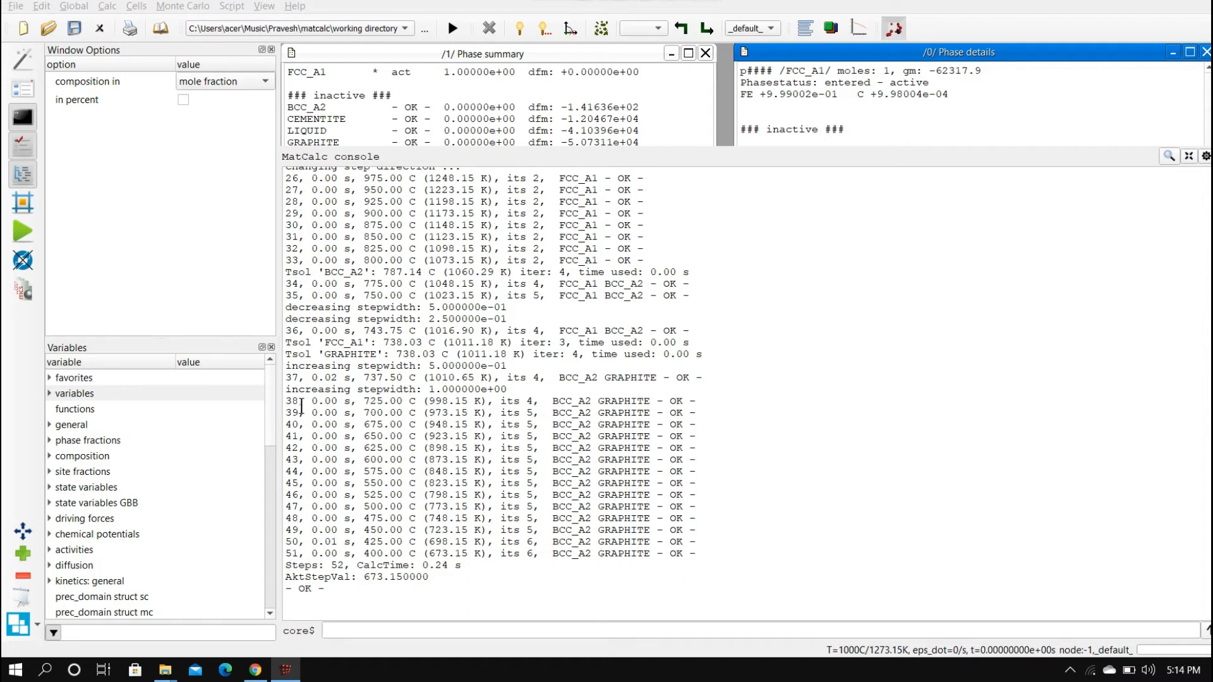
left_click(356, 399)
left_click_drag(356, 399, 378, 400)
left_click_drag(364, 555, 417, 554)
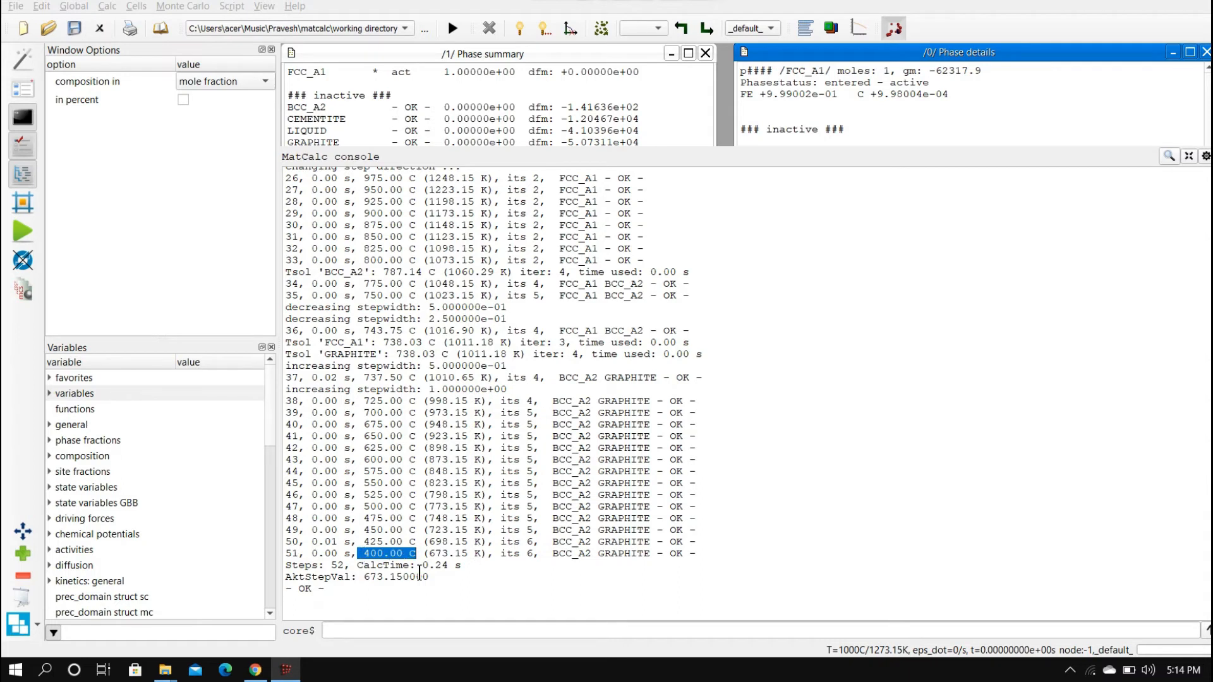
left_click_drag(364, 555, 418, 556)
left_click_drag(552, 555, 661, 556)
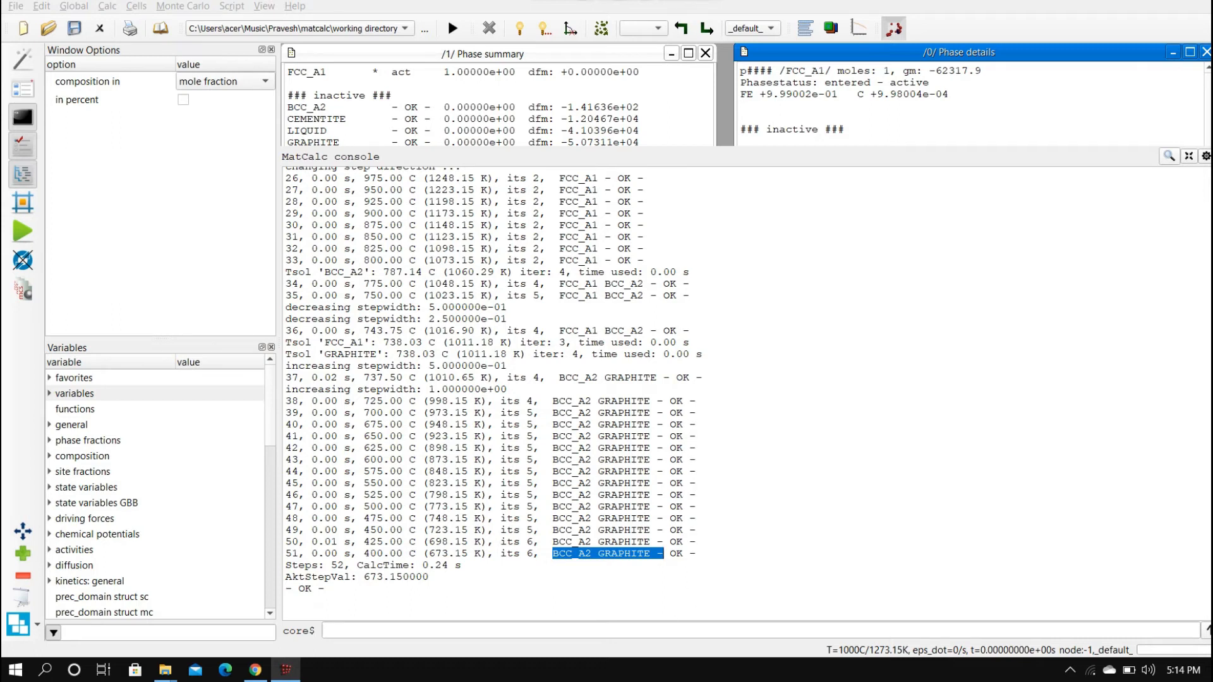
left_click(797, 493)
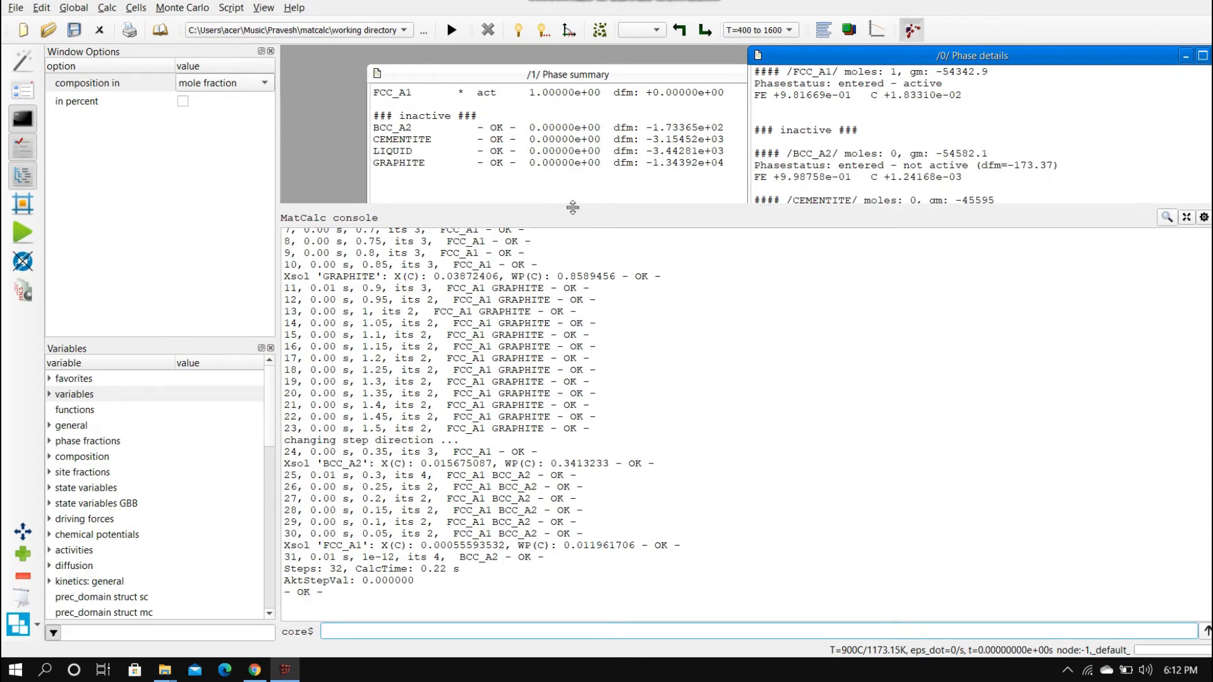
left_click_drag(572, 207, 572, 176)
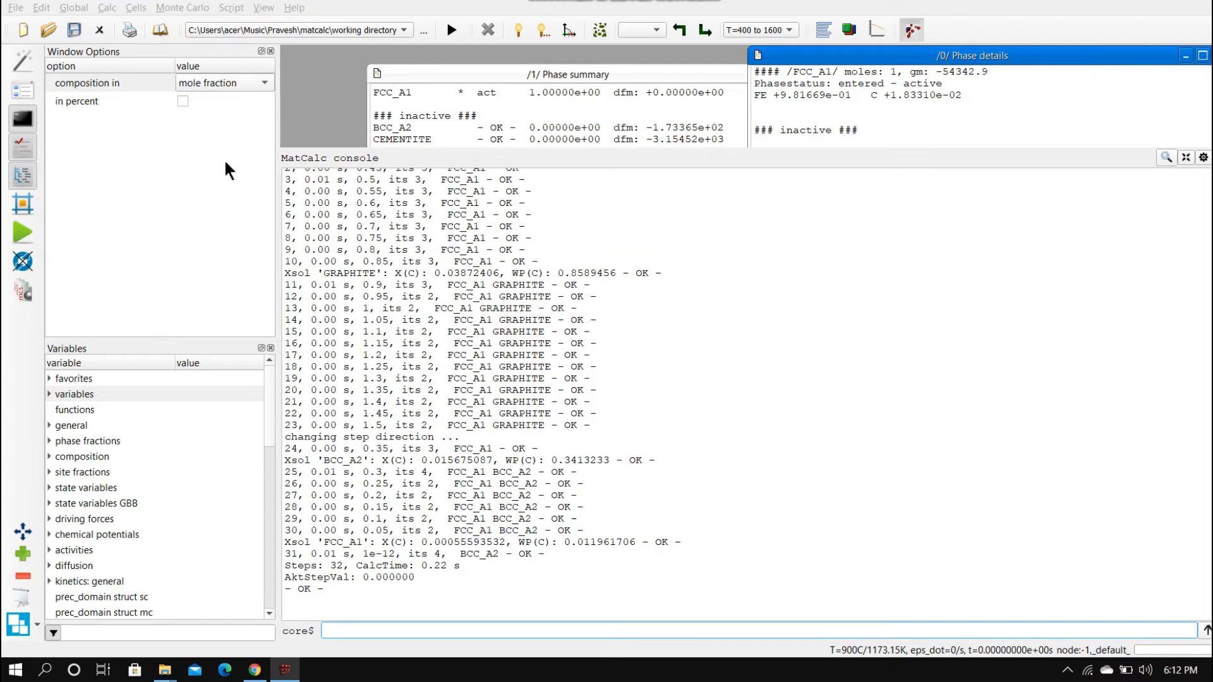
left_click(103, 11)
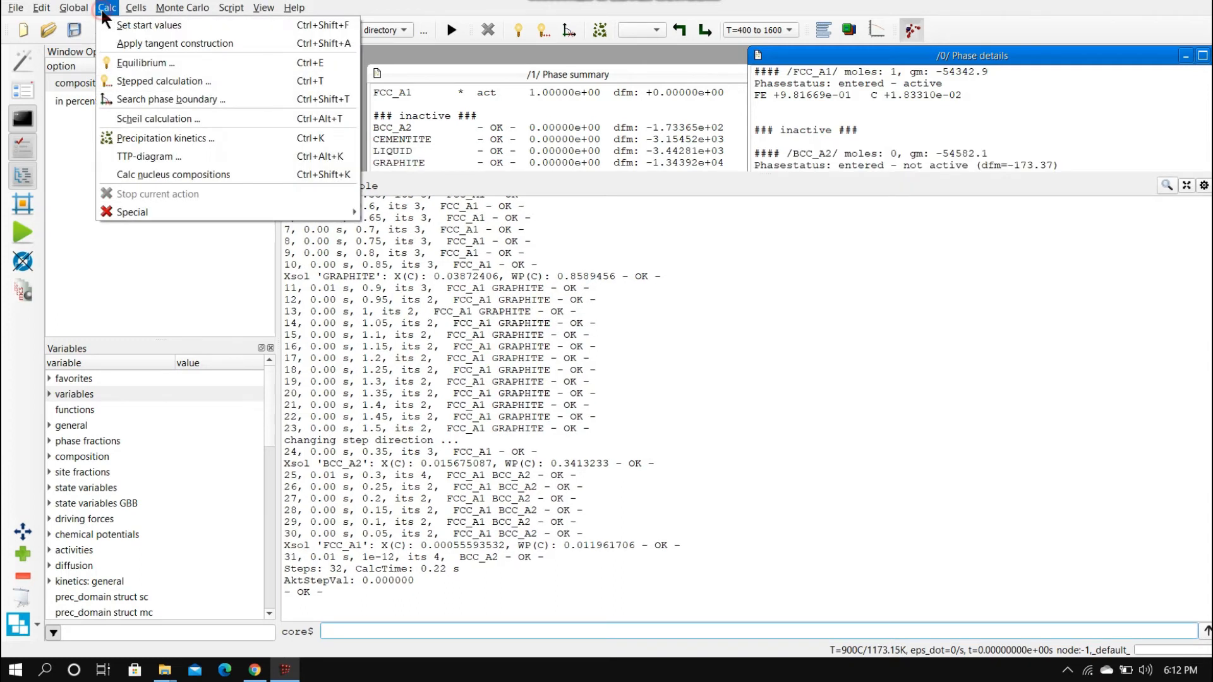
left_click(119, 81)
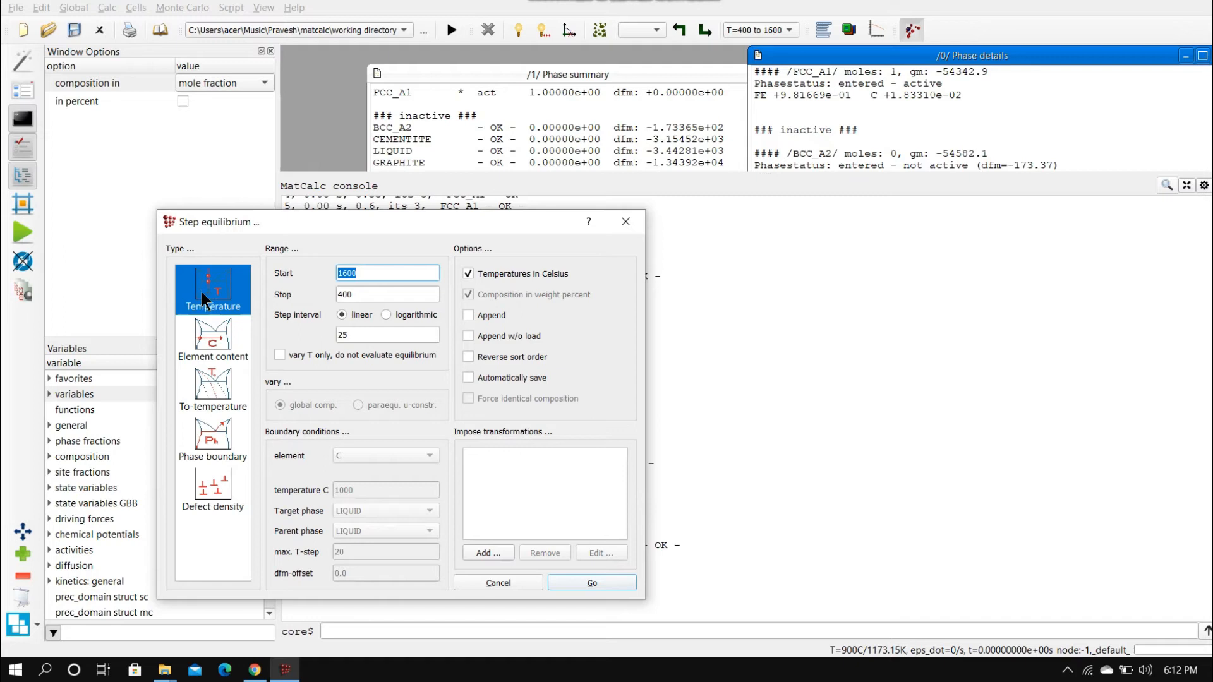
left_click(215, 342)
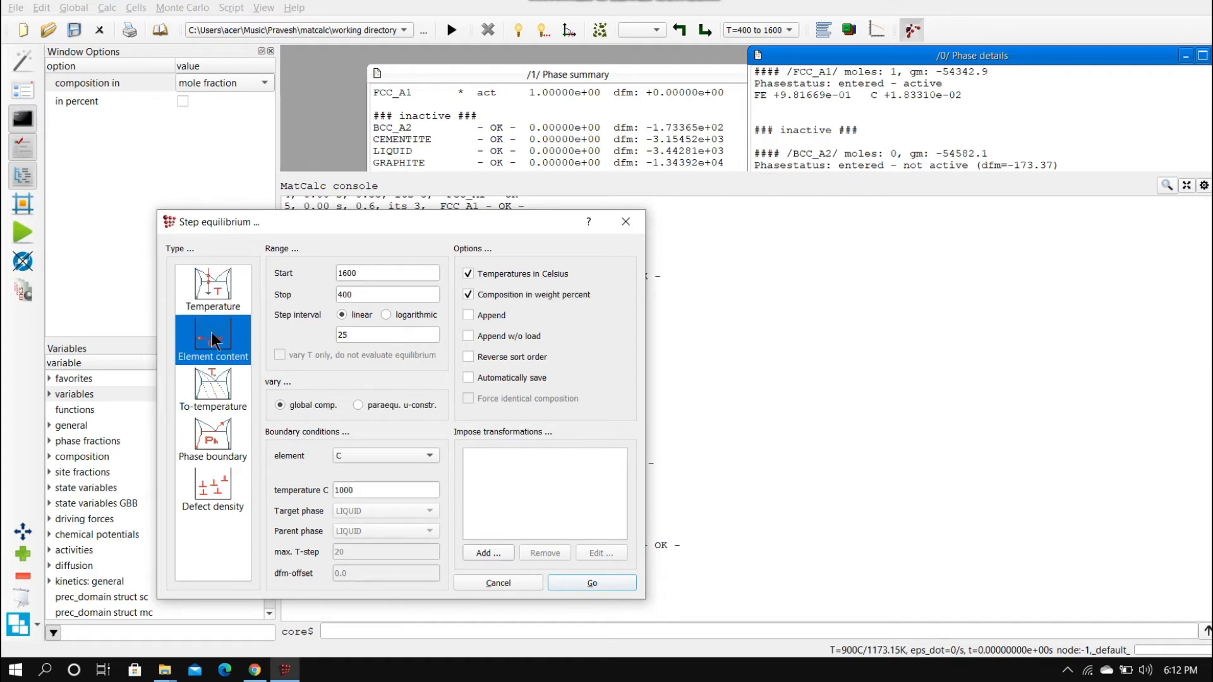
double_click(379, 275)
type("0")
double_click(353, 295)
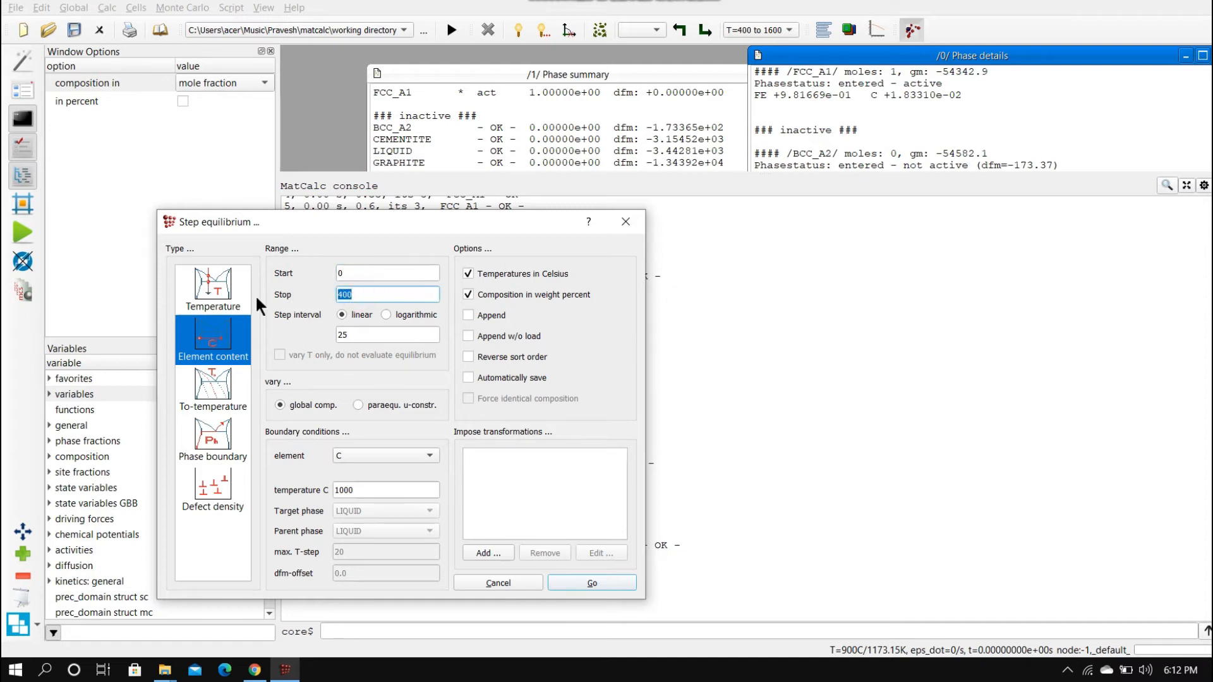
type("1.5")
left_click(351, 457)
left_click(351, 456)
left_click_drag(365, 491, 332, 497)
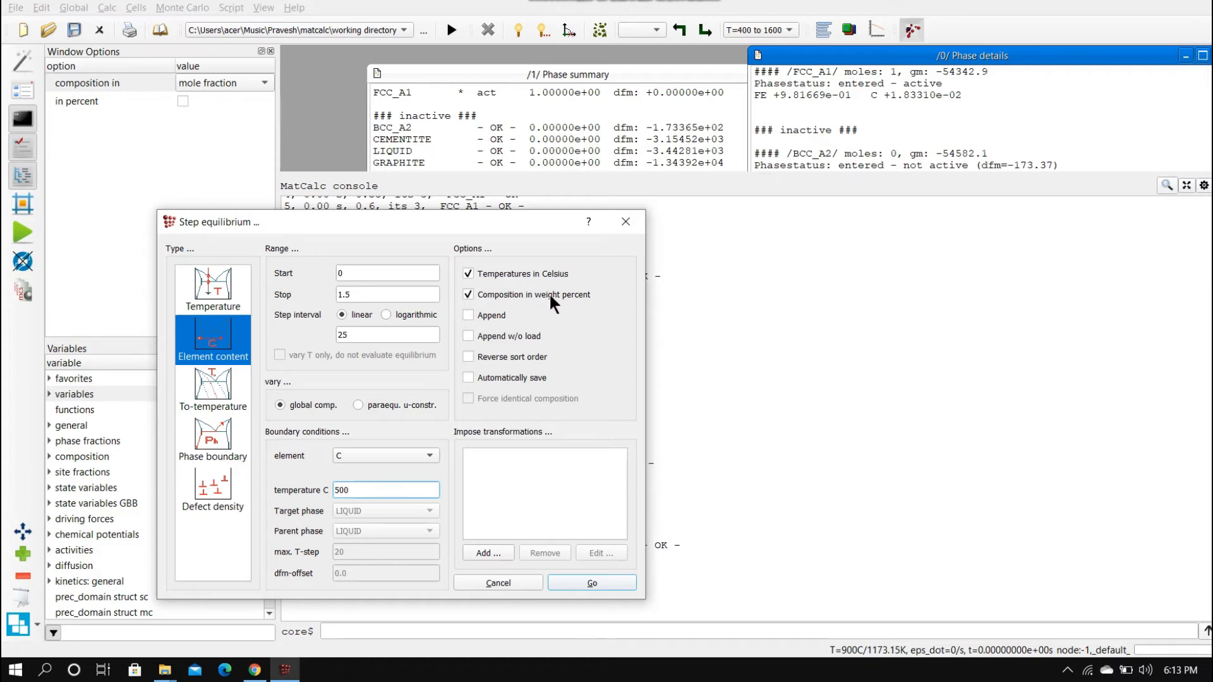
left_click(365, 273)
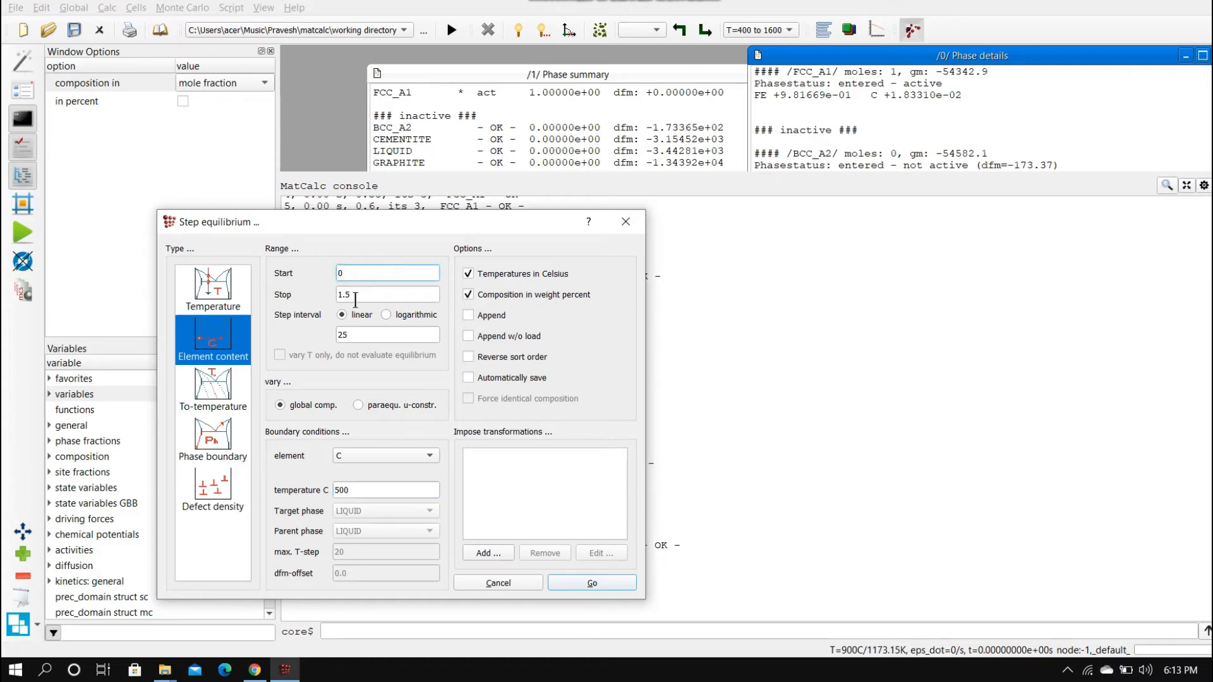
left_click(366, 334)
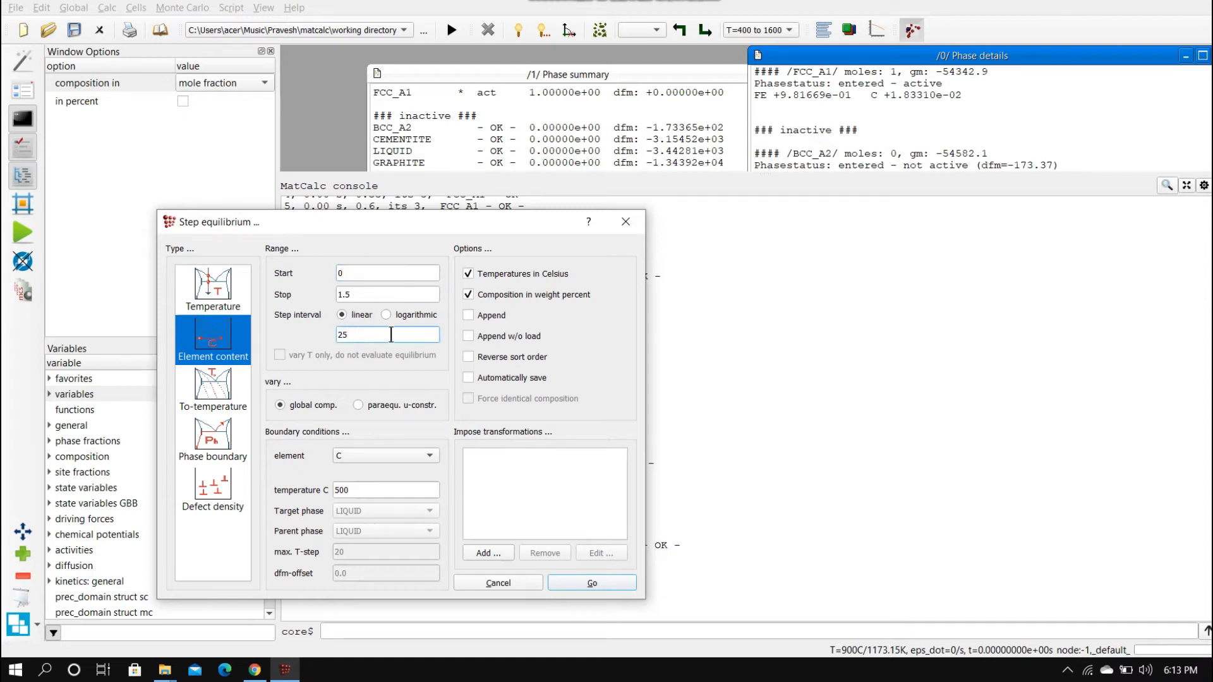
key("BackSpace")
key("BackSpace")
type("0.05")
left_click_drag(522, 225, 676, 162)
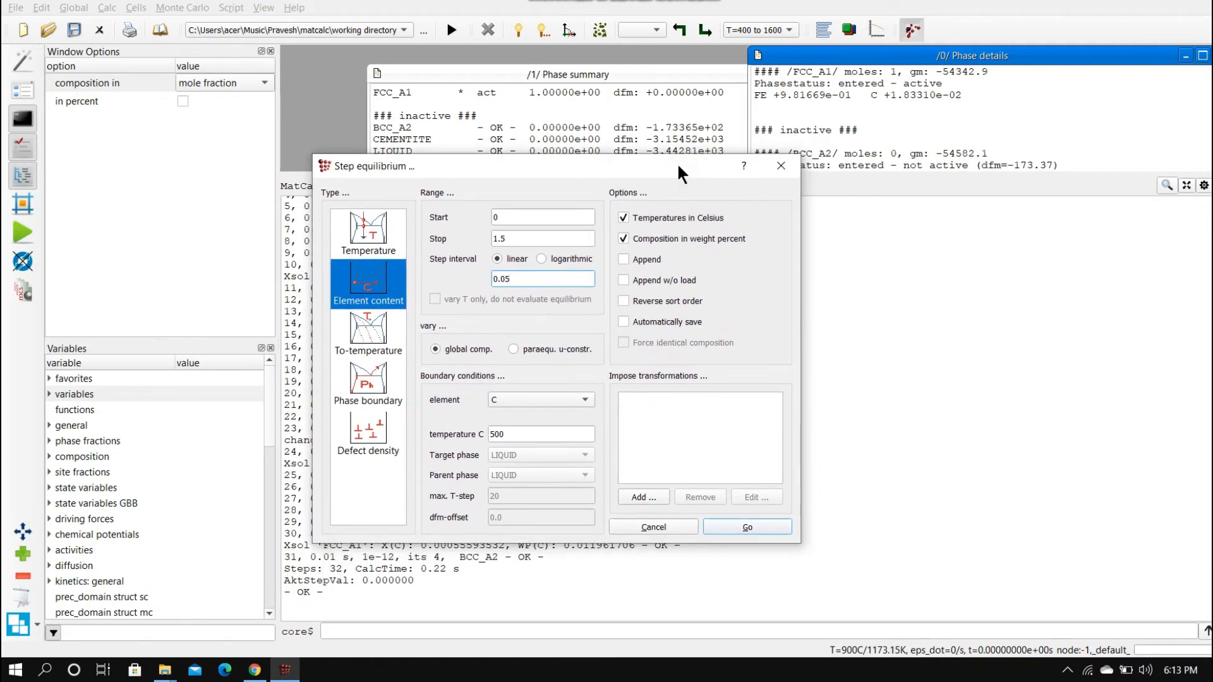
left_click_drag(604, 160, 566, 255)
left_click(620, 214)
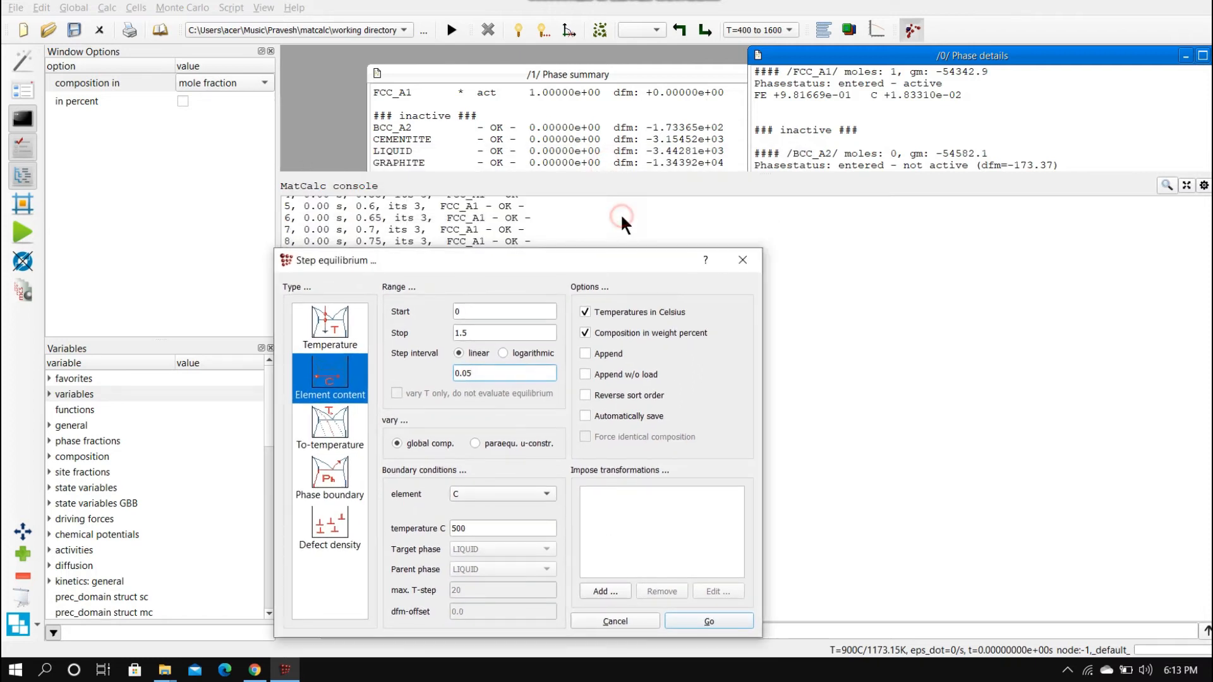
left_click(748, 260)
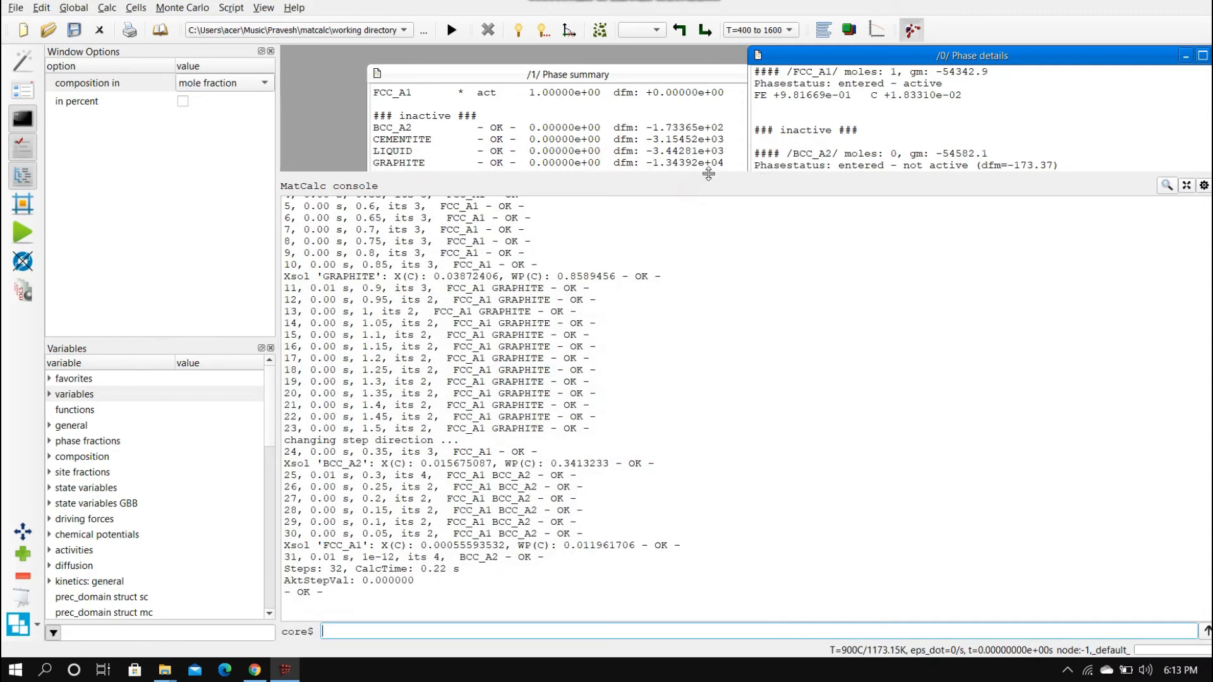
- Shrink the console area and create a new calculation buffer named "c=0 to 1.5 at 500"
left_click_drag(708, 174, 708, 331)
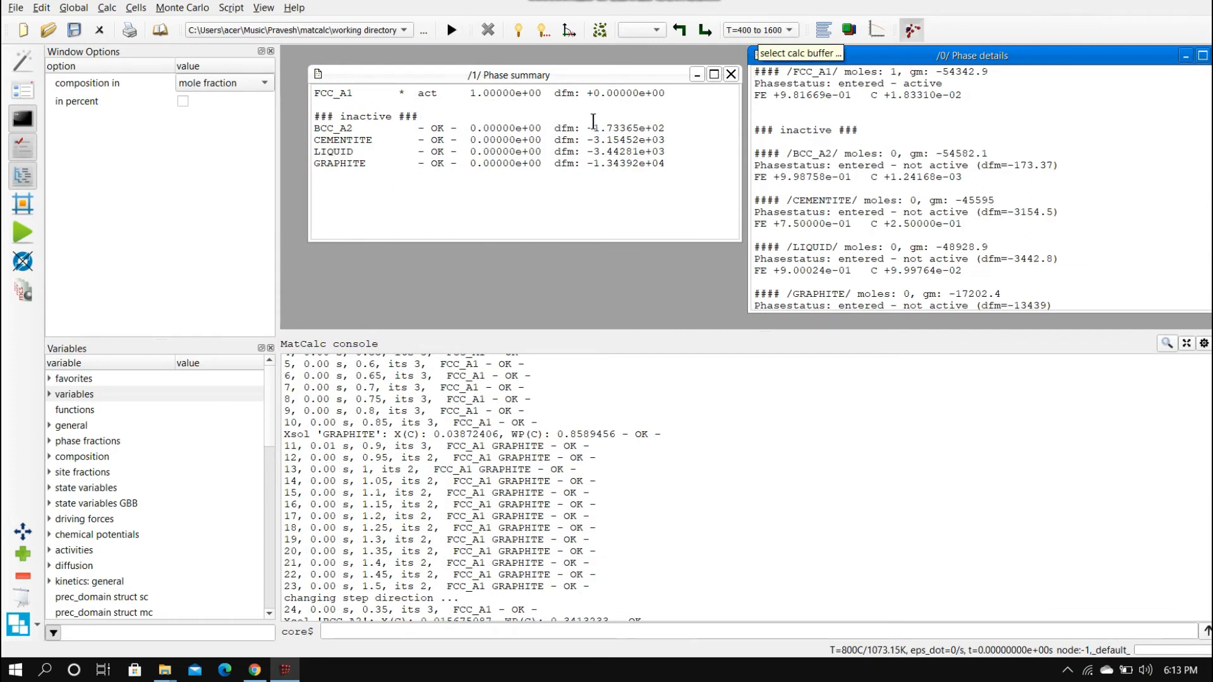
left_click(388, 77)
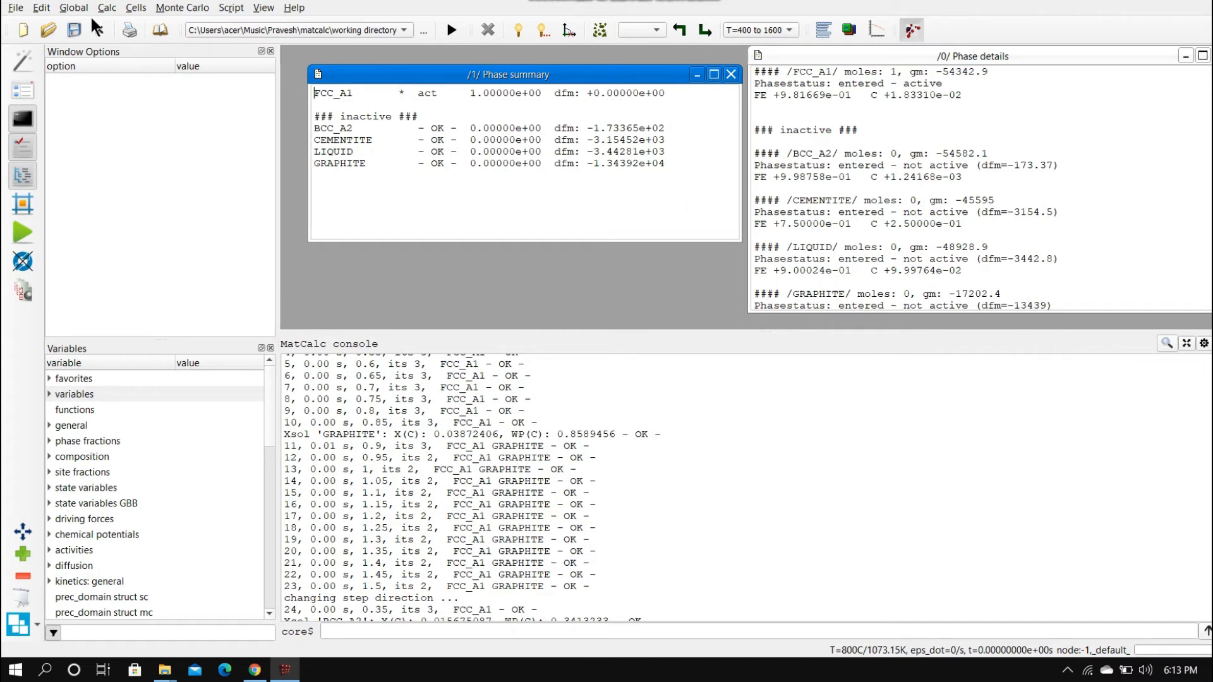
left_click(74, 8)
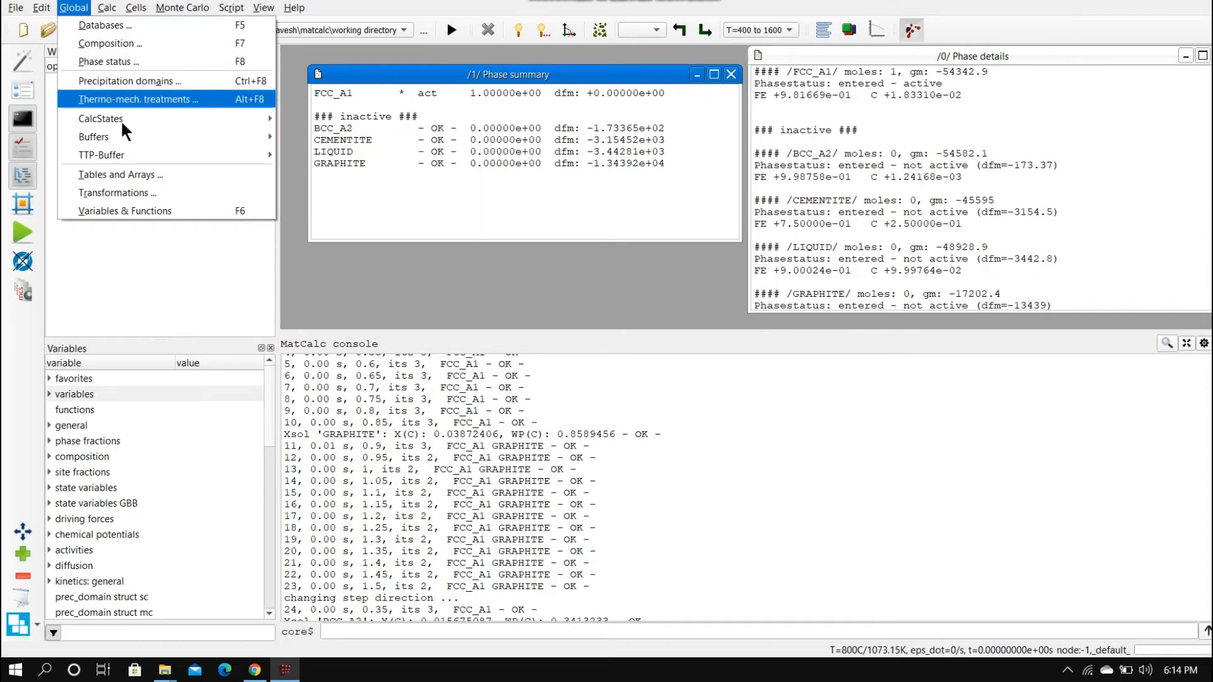
mouse_move(120, 135)
mouse_move(316, 136)
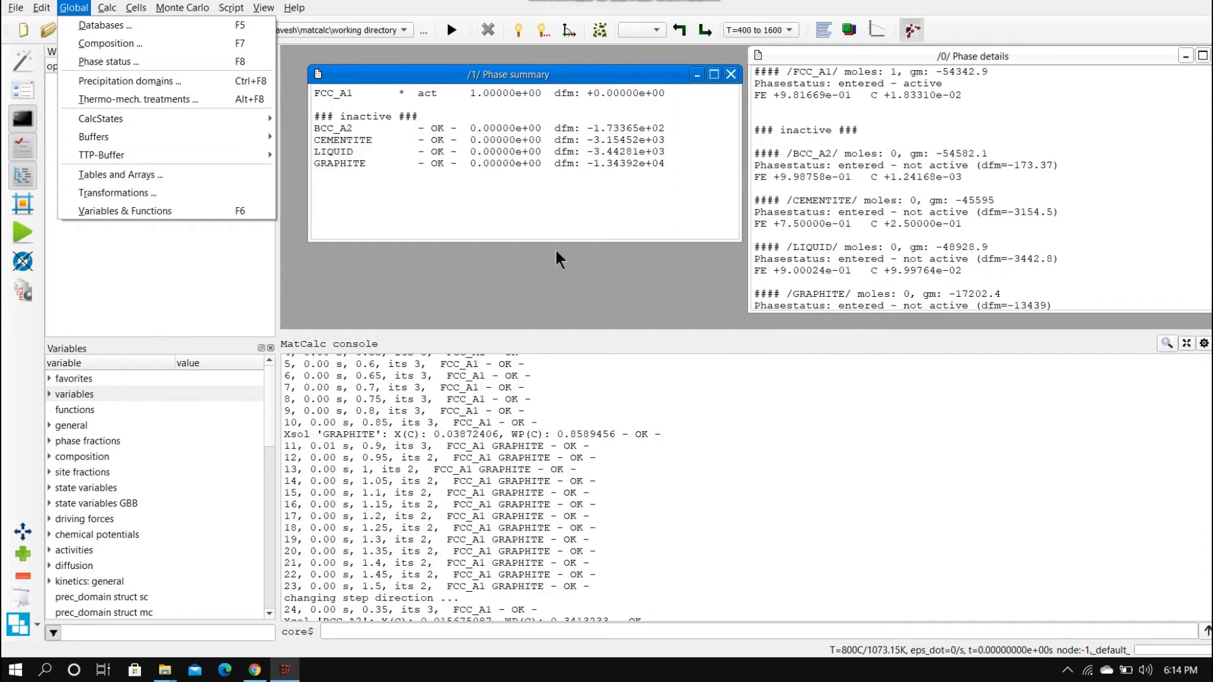
mouse_move(166, 130)
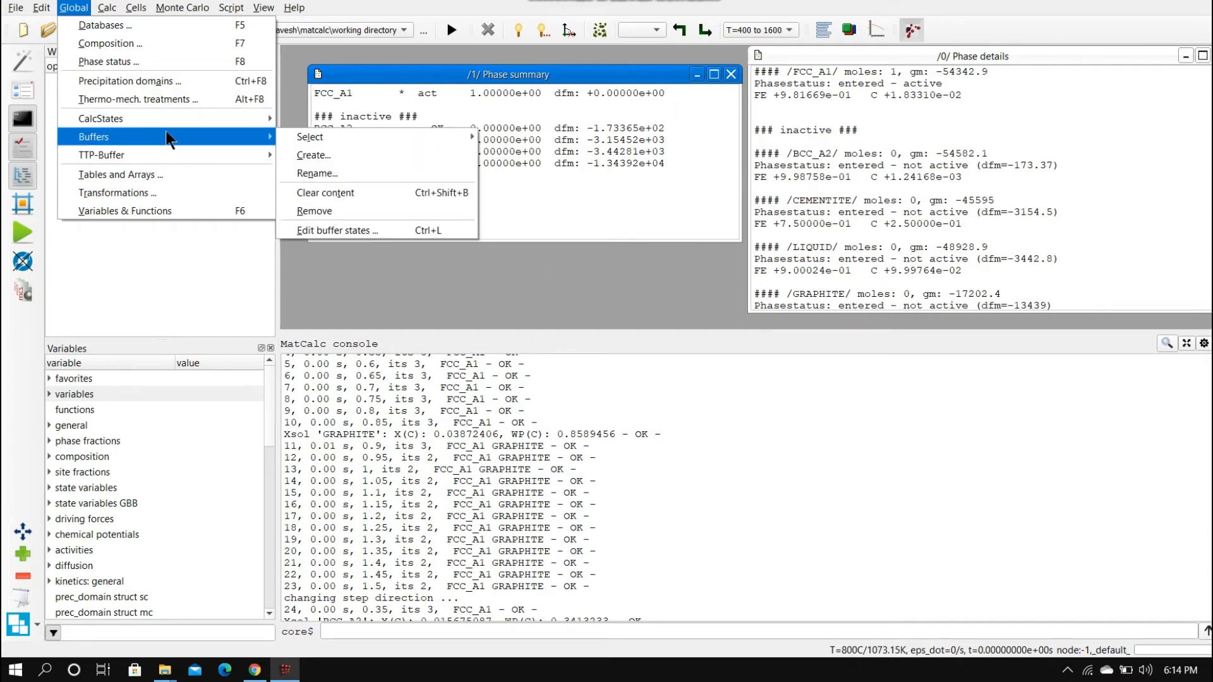
left_click(302, 145)
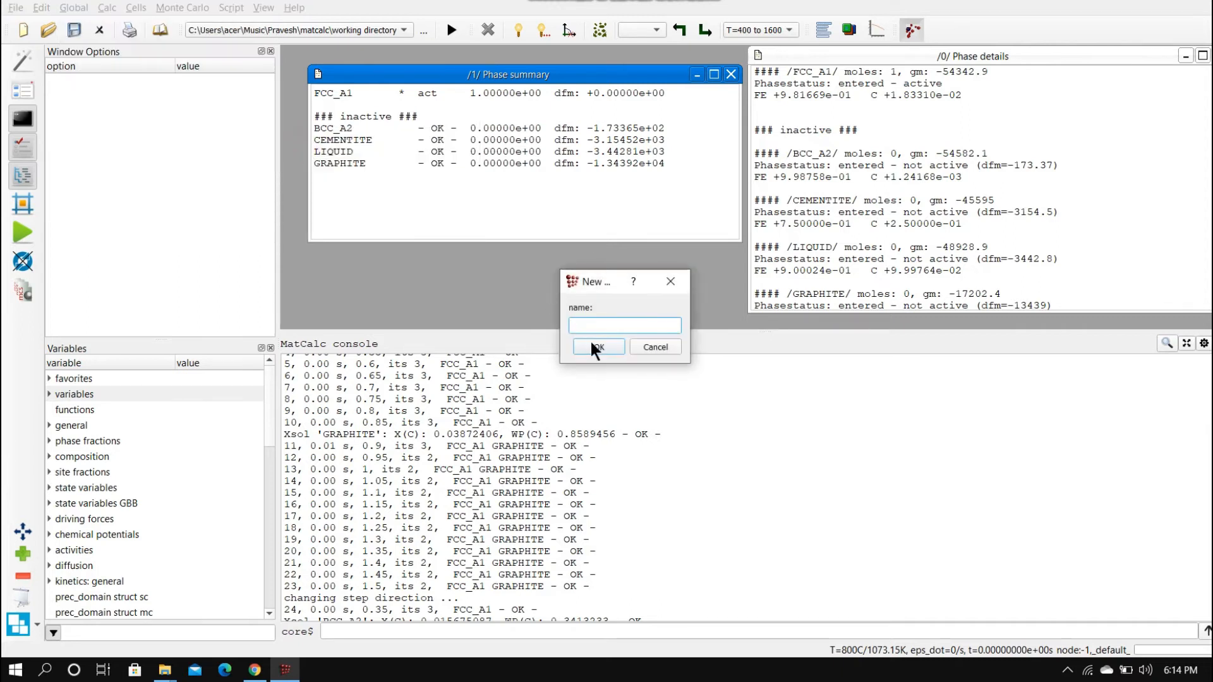
type("c")
type("500")
left_click(593, 339)
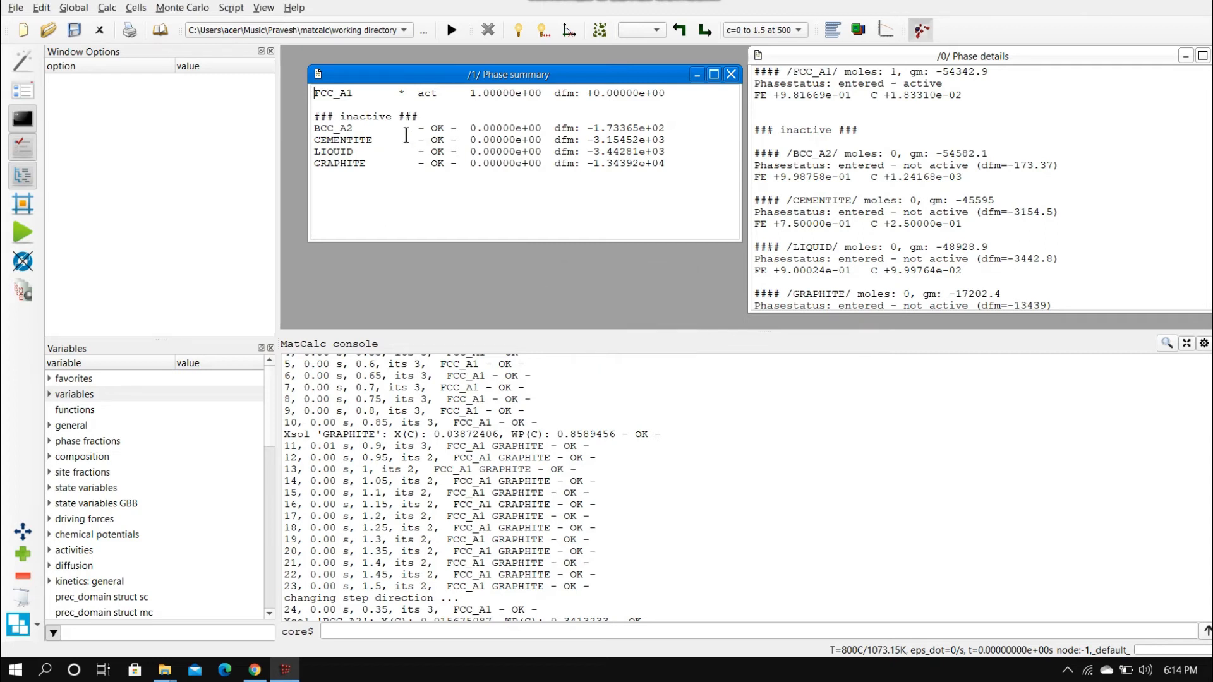
- Run a stepped equilibrium over element content for C from 0 to 1.5 weight percent with a linear interval of 0.05 at 500 °C
left_click(107, 9)
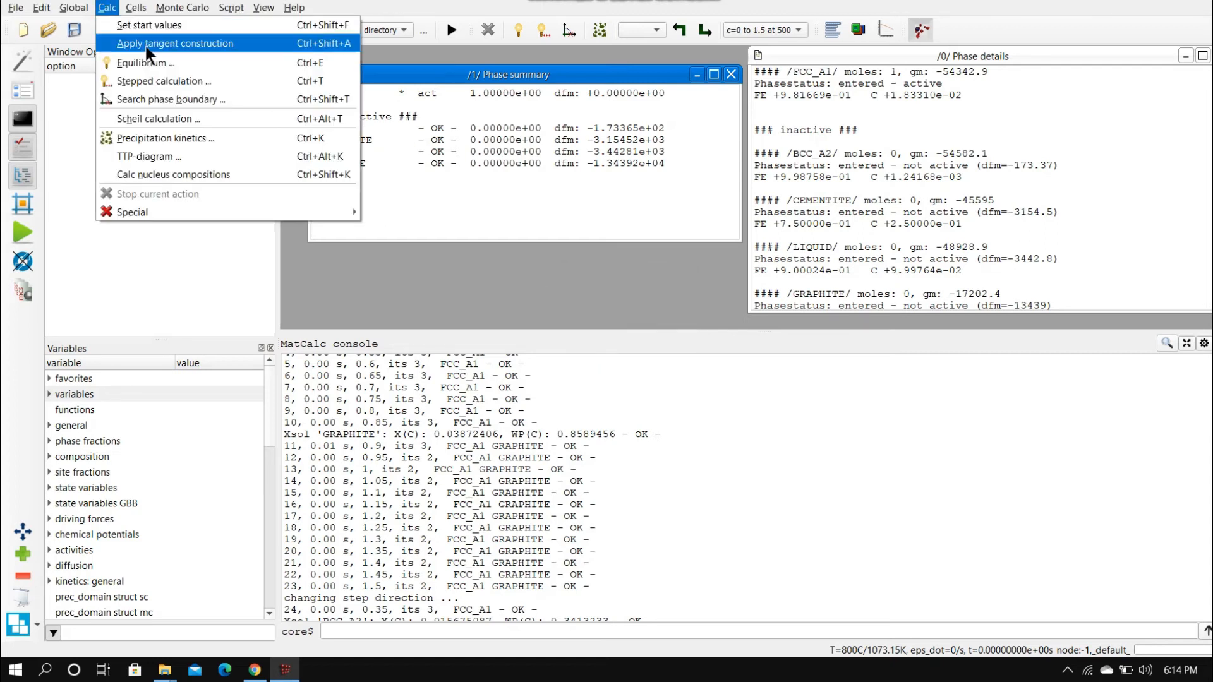
left_click(148, 74)
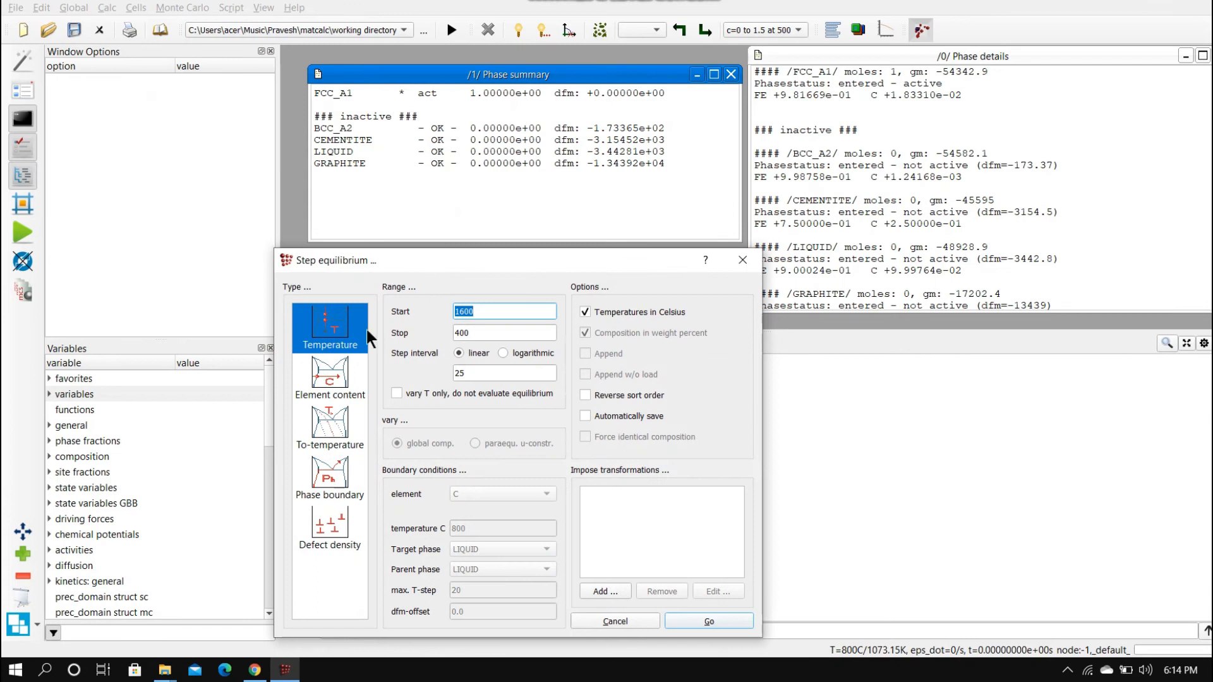
left_click(332, 386)
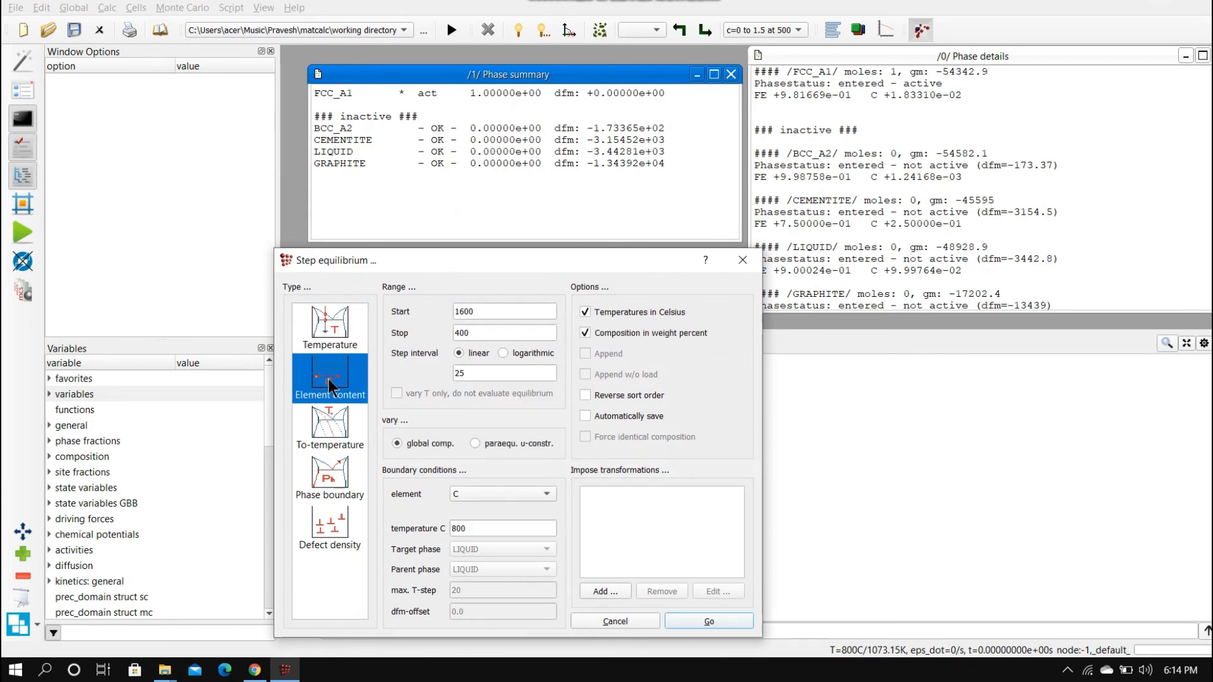
left_click_drag(514, 311, 450, 311)
left_click_drag(480, 333, 398, 332)
type("1.5")
left_click_drag(471, 374, 423, 384)
type("0.0")
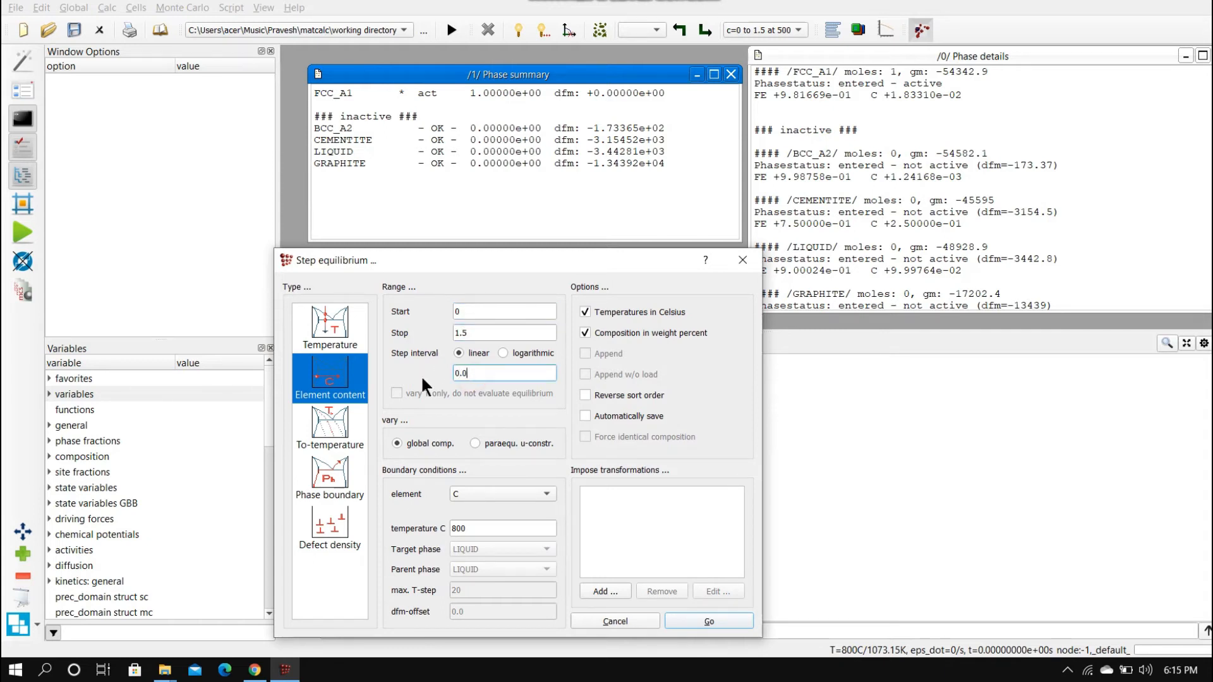
type("5")
left_click_drag(484, 533, 449, 534)
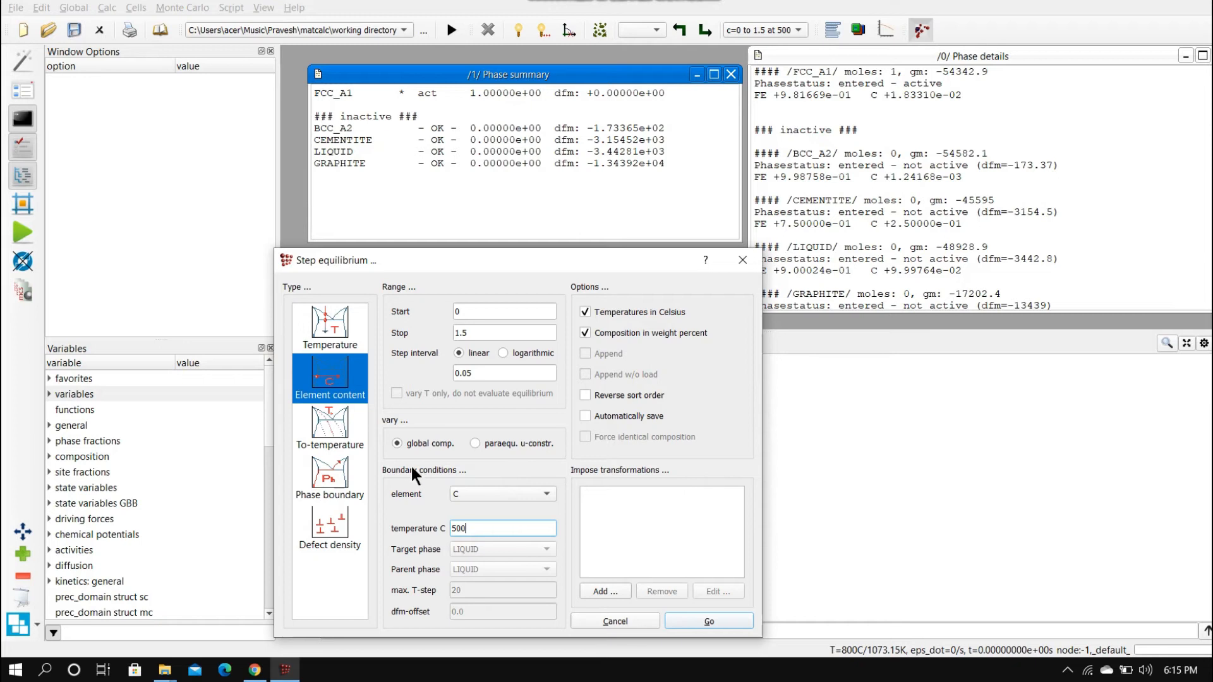
left_click(708, 622)
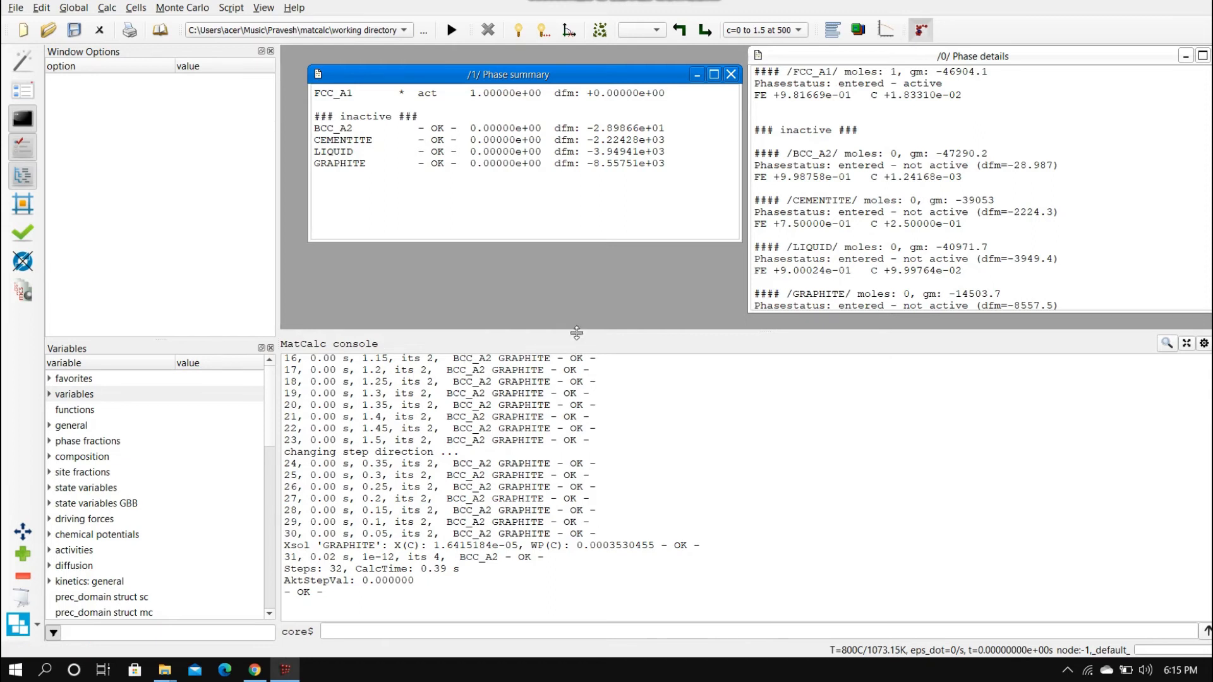
- Enlarge the console area and examine the carbon content and stable phases of the new run's first step
left_click_drag(568, 331, 569, 192)
scroll(507, 360, "up", 5)
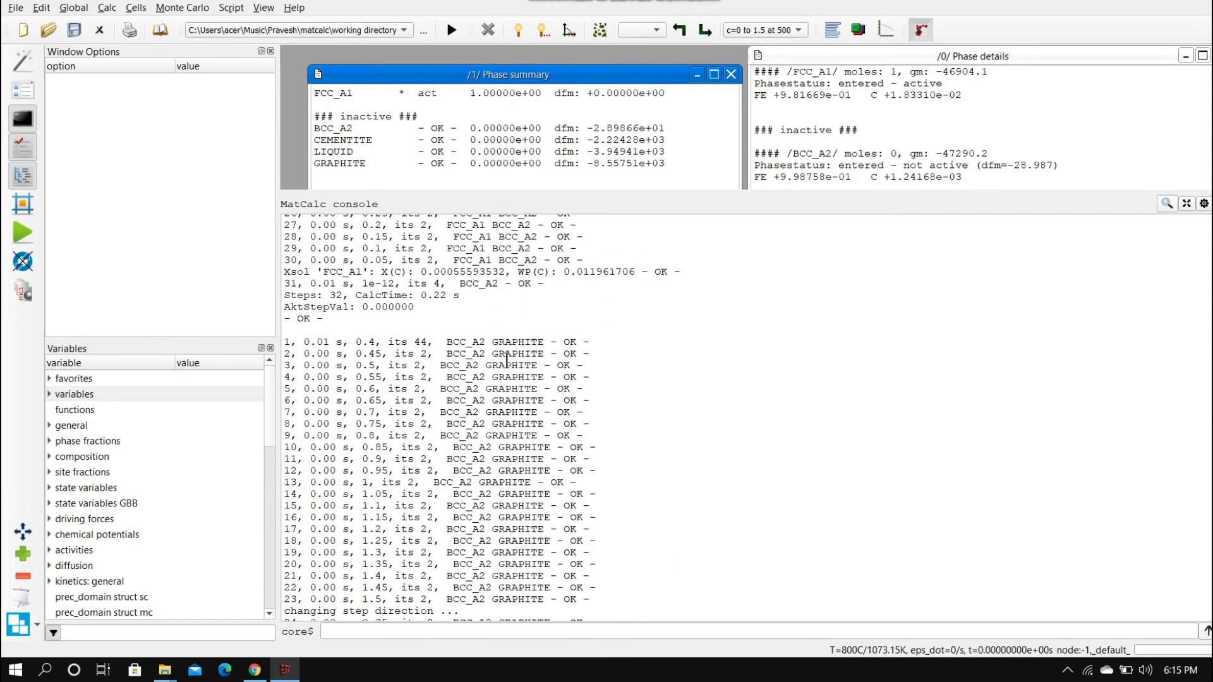
left_click(506, 361)
scroll(507, 360, "up", 1)
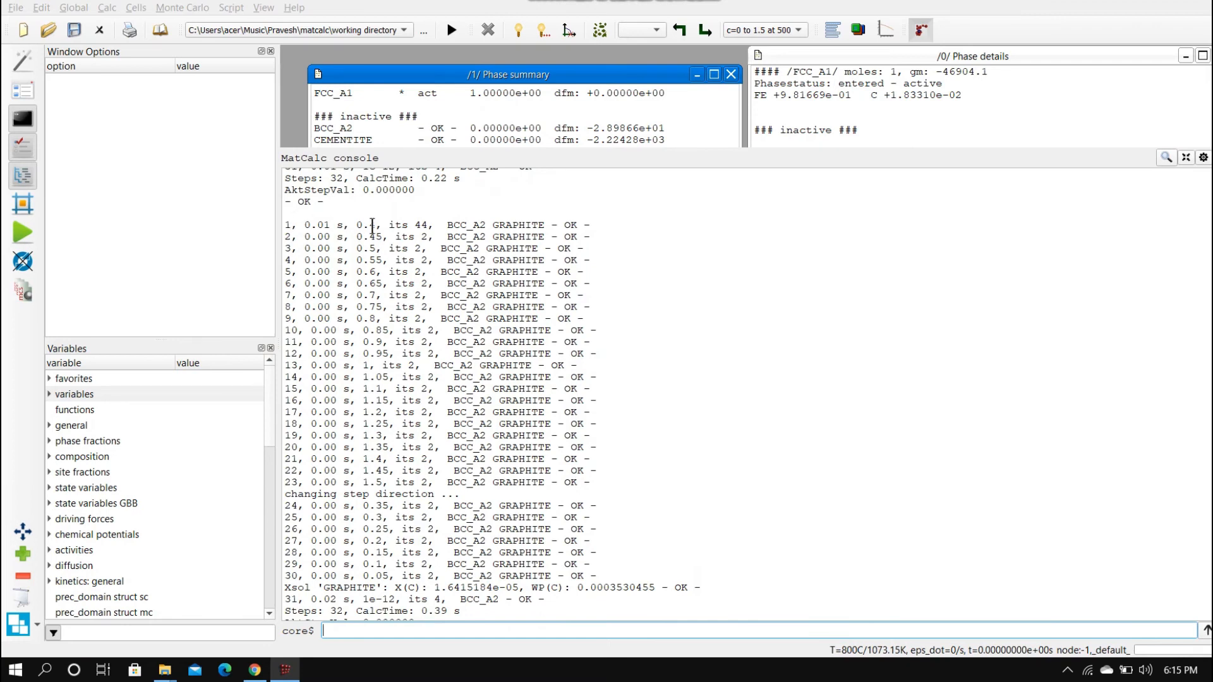
left_click_drag(356, 225, 381, 225)
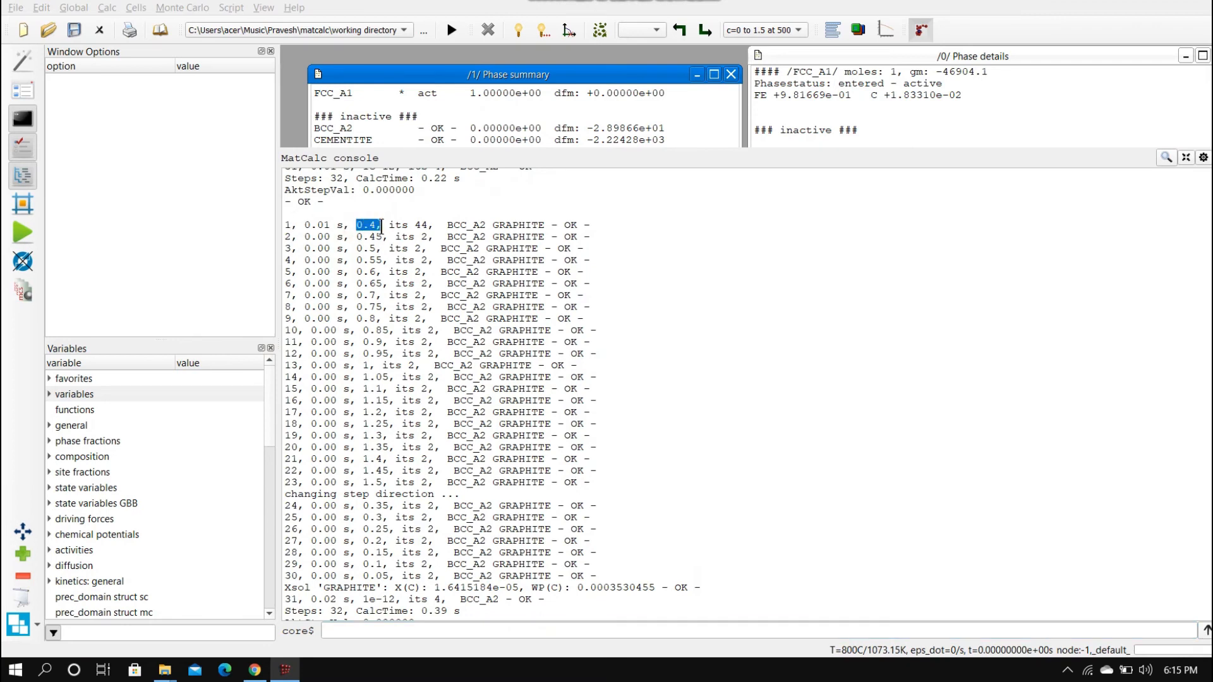
left_click(441, 225)
left_click_drag(448, 224, 550, 225)
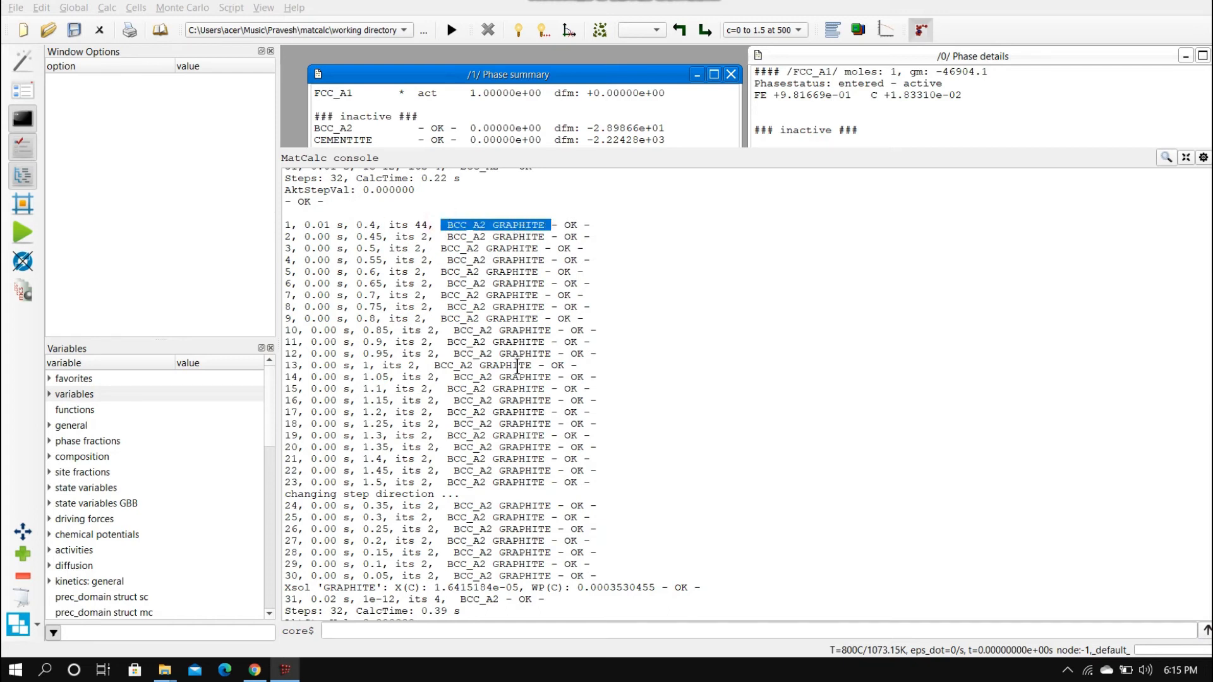
- Review the stable phases listed from step 2 onward in the new 500 °C run
double_click(550, 156)
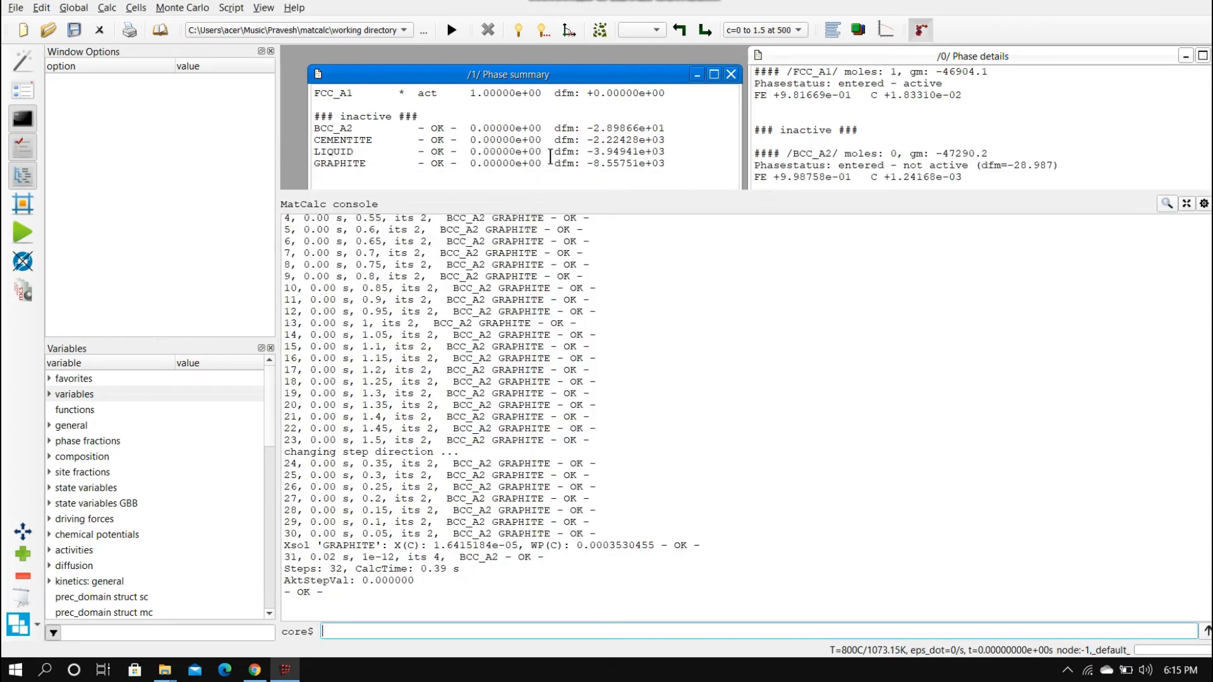
scroll(495, 256, "up", 2)
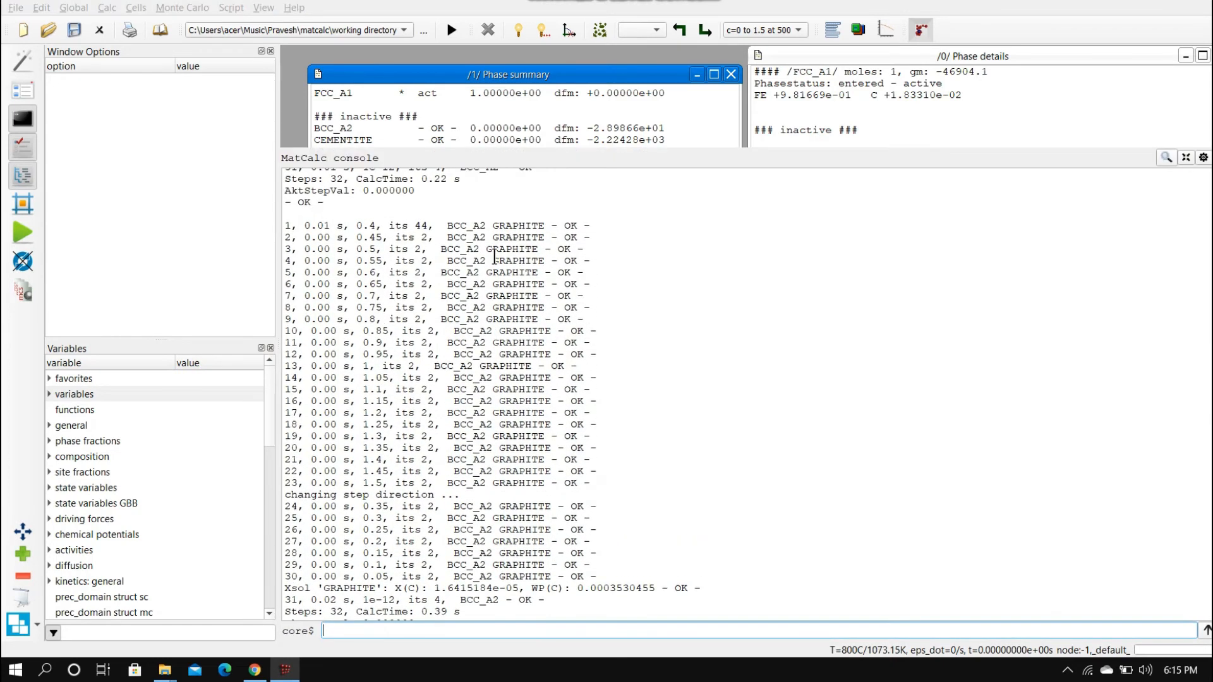
left_click_drag(441, 235, 561, 527)
left_click(810, 302)
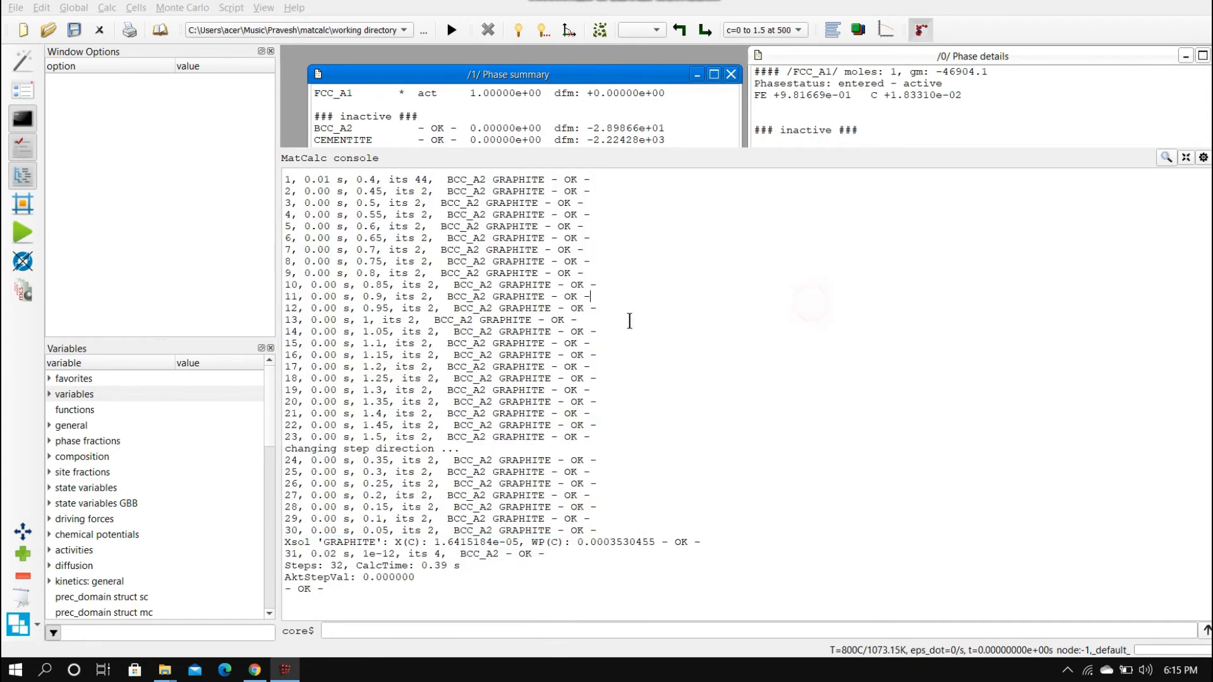
- Compare the carbon contents of steps 1, 23 and 24 around the change of step direction
left_click_drag(285, 449, 366, 437)
left_click(383, 448)
scroll(401, 325, "up", 1)
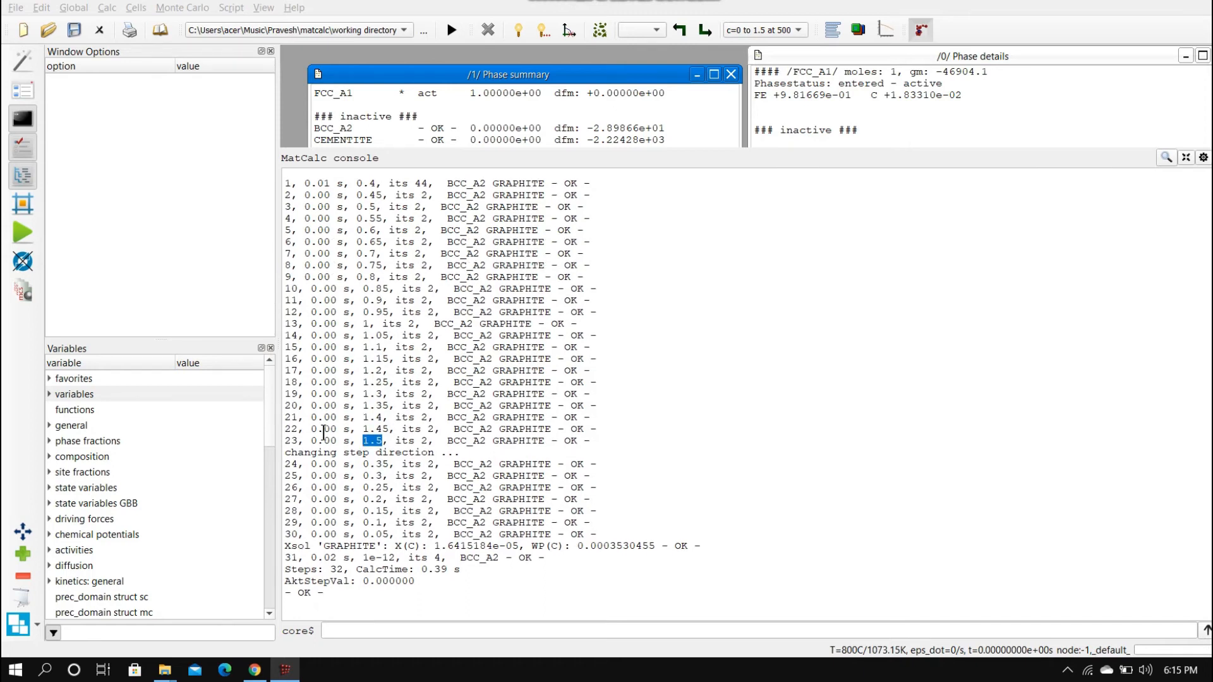
left_click(363, 440)
left_click_drag(386, 440, 358, 438)
left_click(370, 183)
left_click_drag(356, 183, 380, 185)
left_click_drag(356, 465, 394, 465)
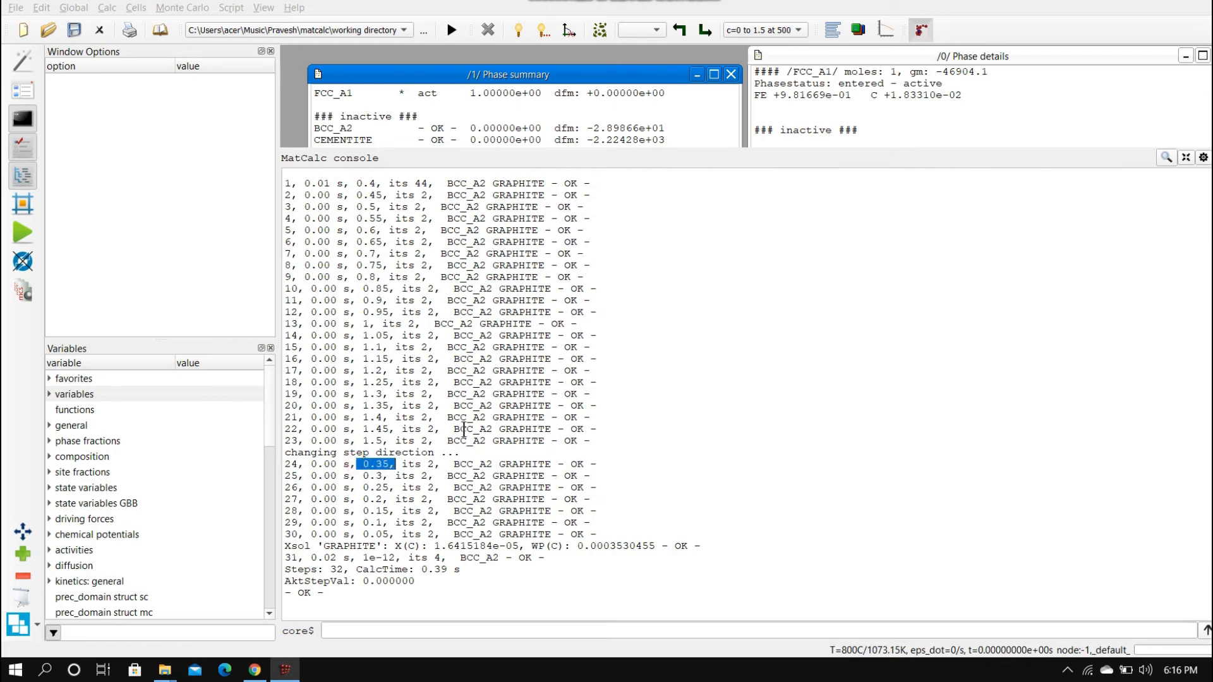
- Compare the stable phases of step 1 with those of steps 24 and 25
scroll(463, 430, "down", 1)
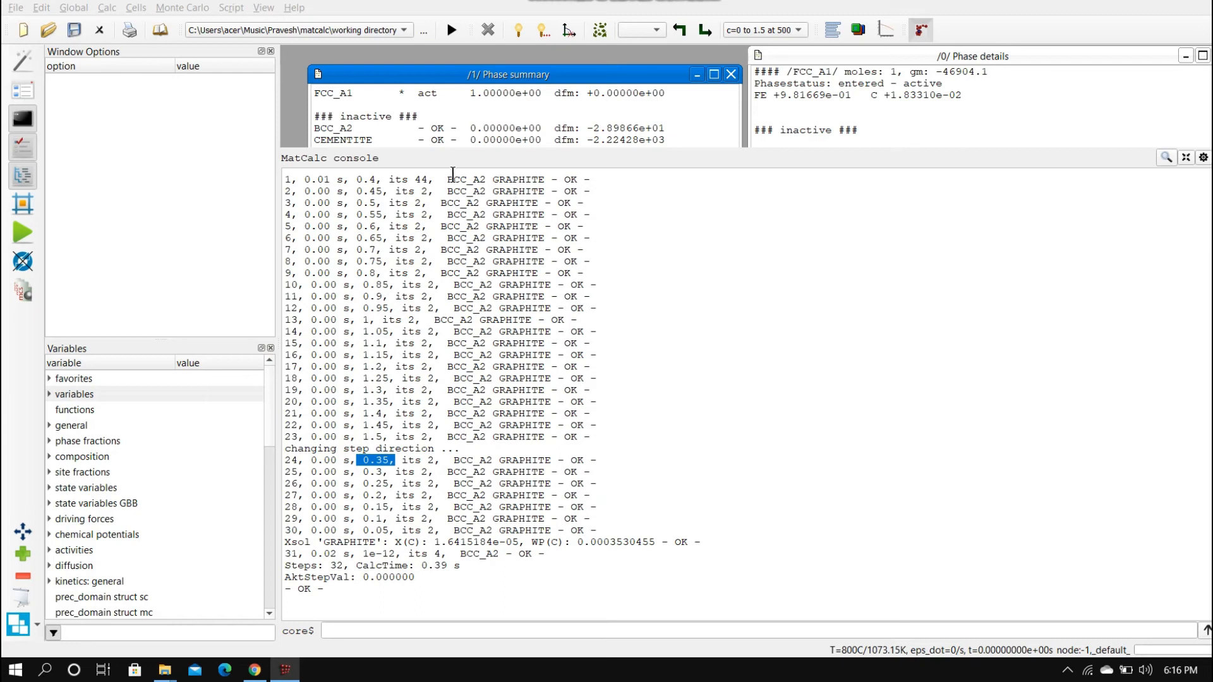
left_click_drag(447, 180, 510, 185)
left_click_drag(454, 464, 549, 474)
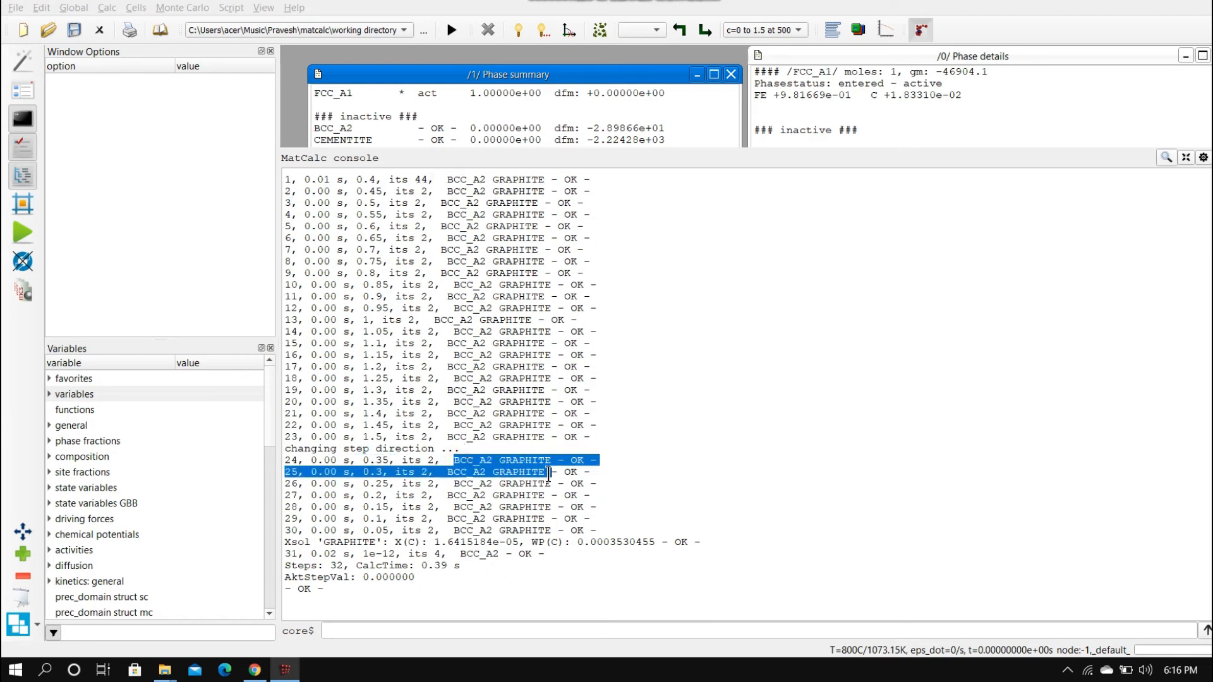
- Examine the Xsol line for GRAPHITE between steps 30 and 31
left_click(418, 530)
left_click_drag(282, 543, 309, 545)
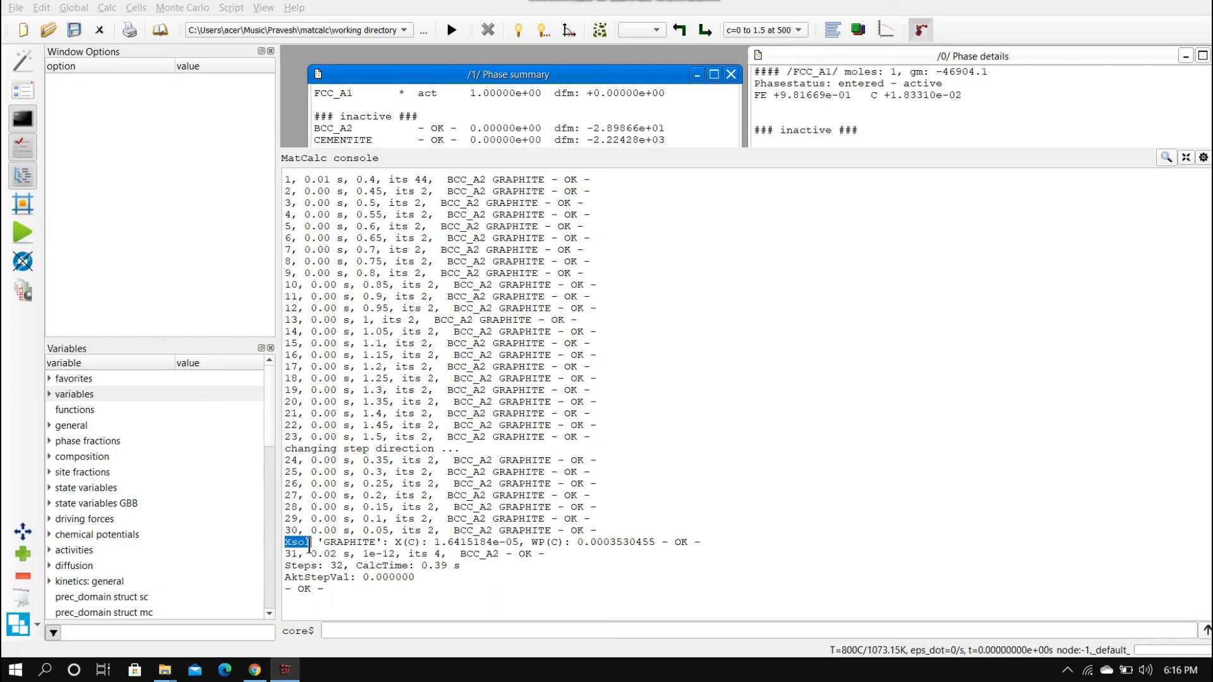
left_click(446, 489)
left_click(518, 496)
left_click(731, 488)
left_click(287, 548)
left_click(304, 547, "shift")
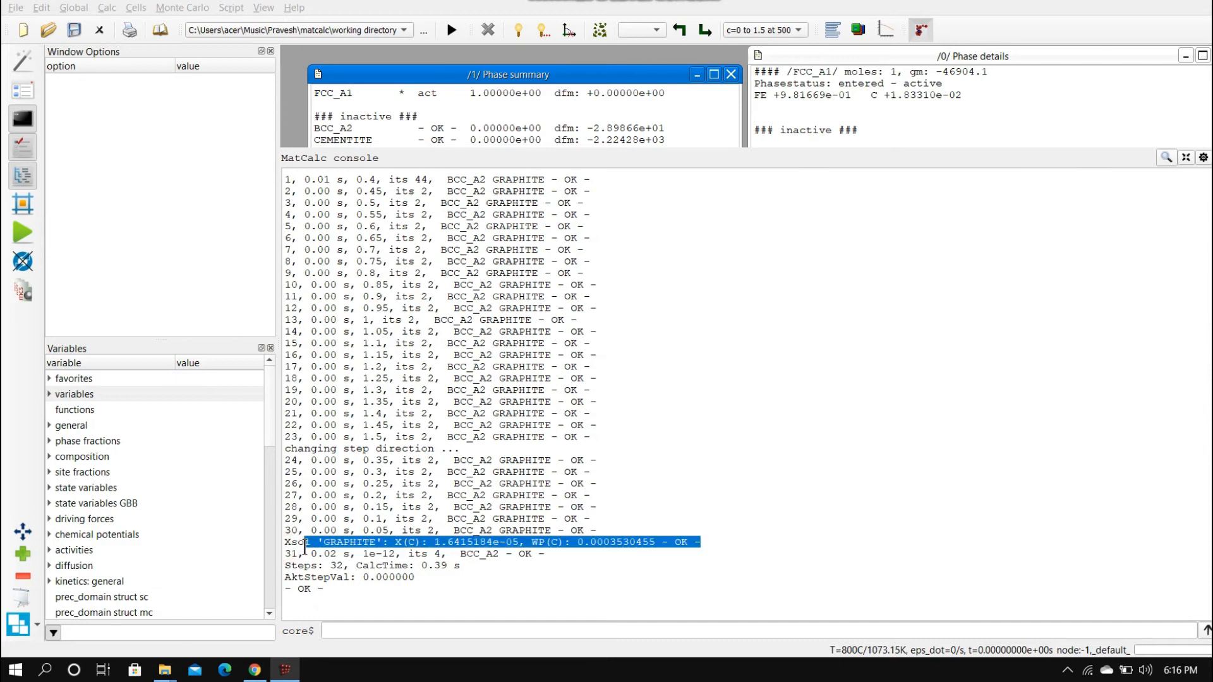
left_click_drag(284, 544, 309, 545)
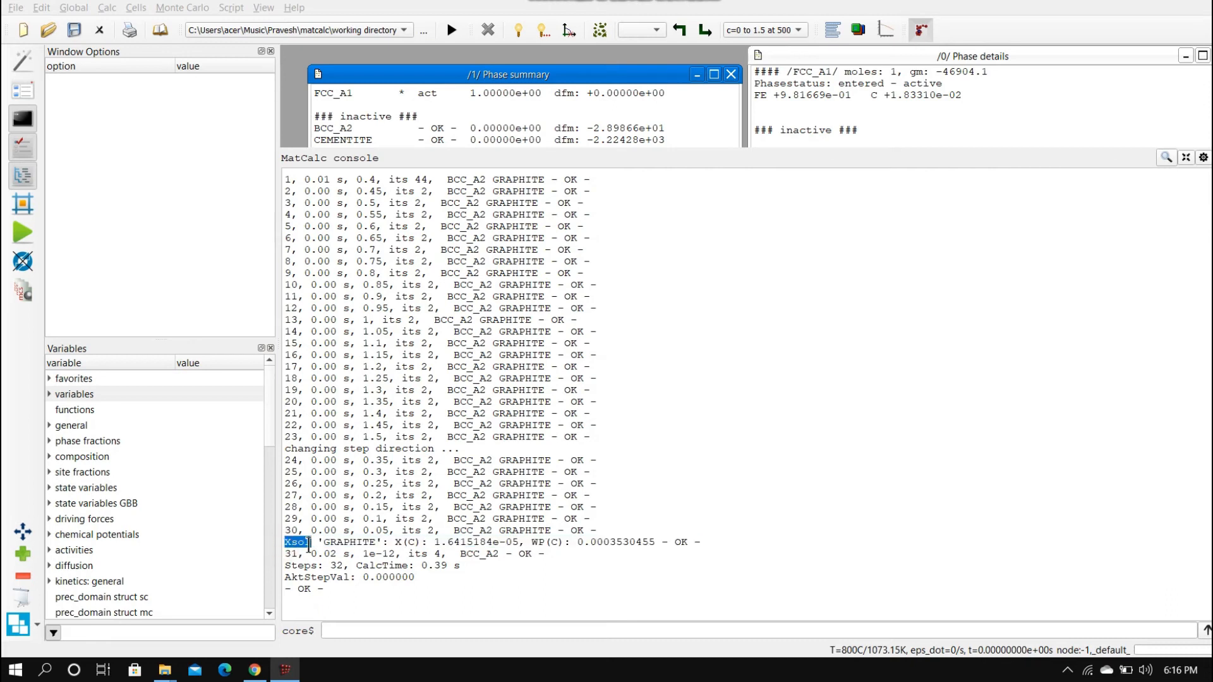
- Look back at the Tsol line for GRAPHITE in the earlier temperature-stepped results and return to the latest run
scroll(476, 373, "up", 5)
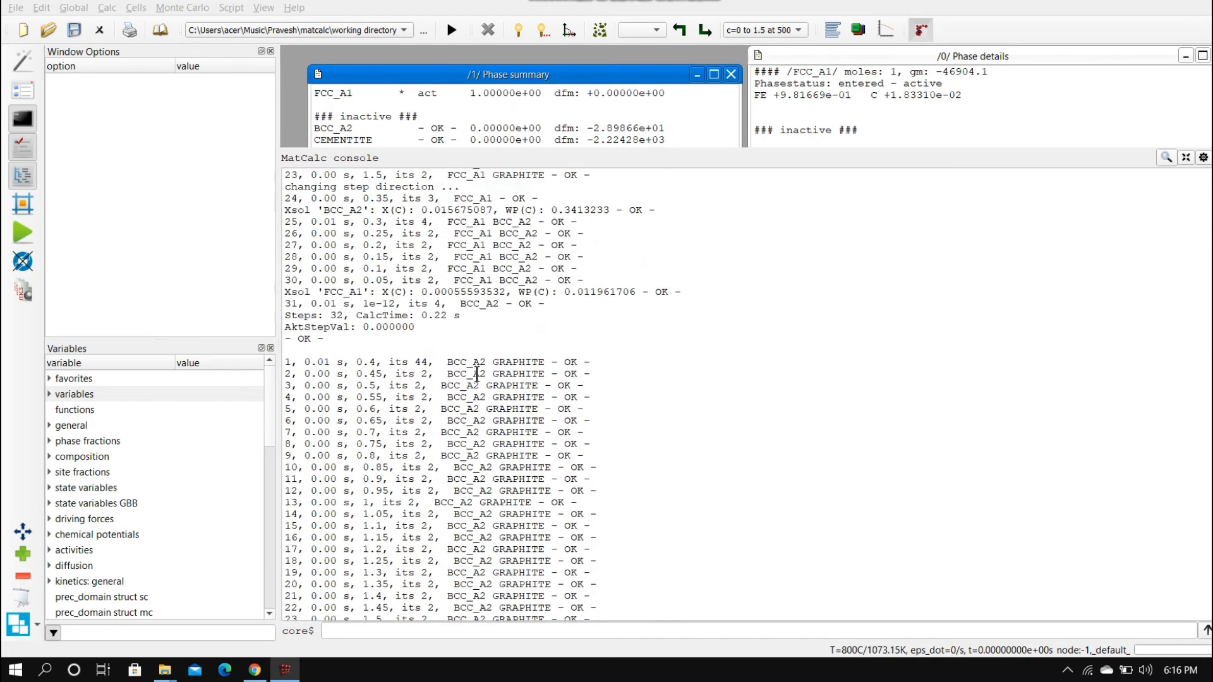
scroll(476, 373, "up", 4)
scroll(476, 372, "down", 20)
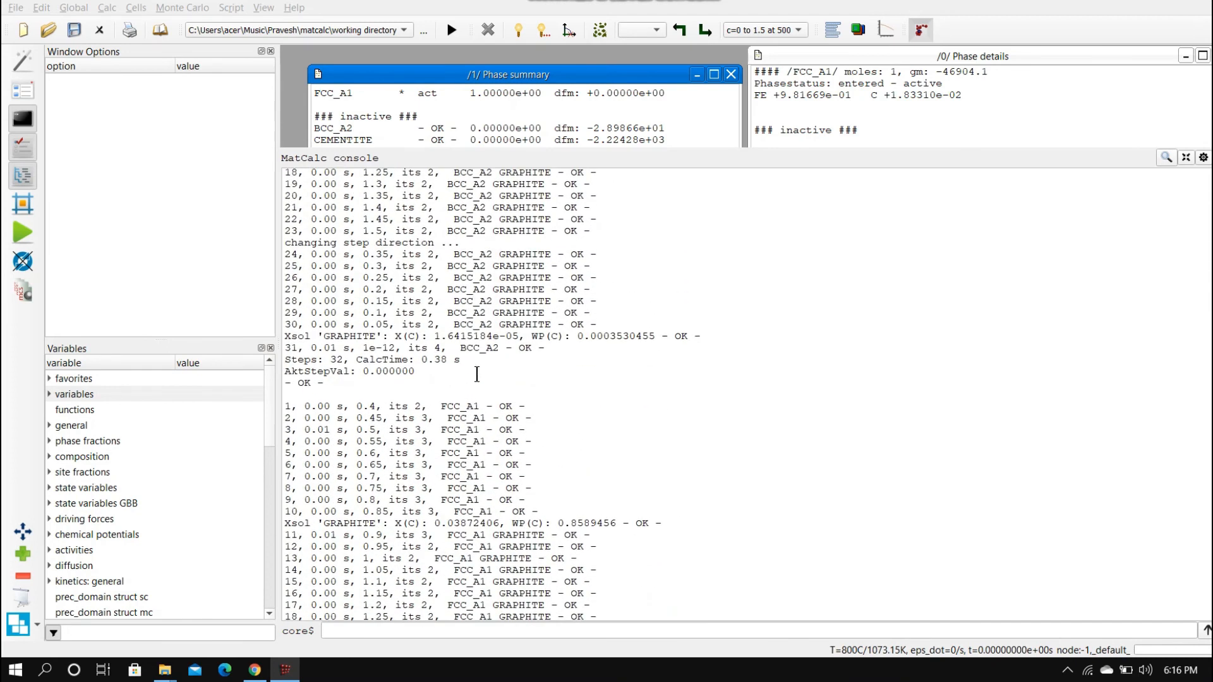
scroll(476, 373, "up", 9)
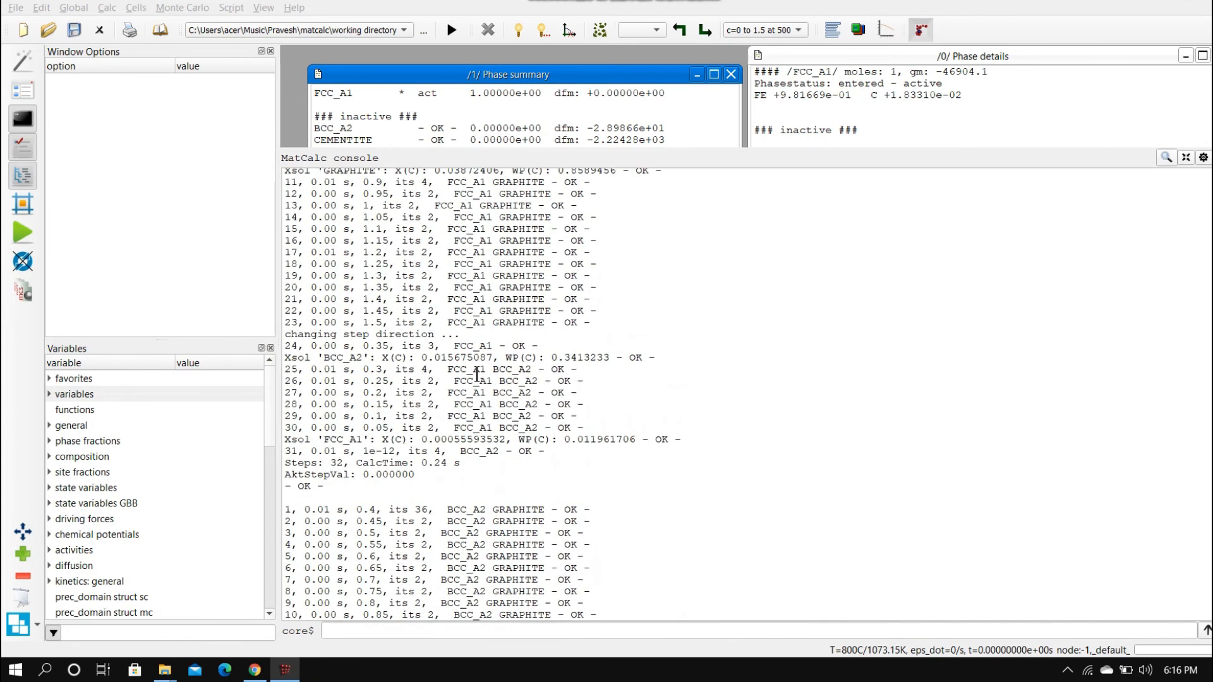
scroll(476, 374, "up", 20)
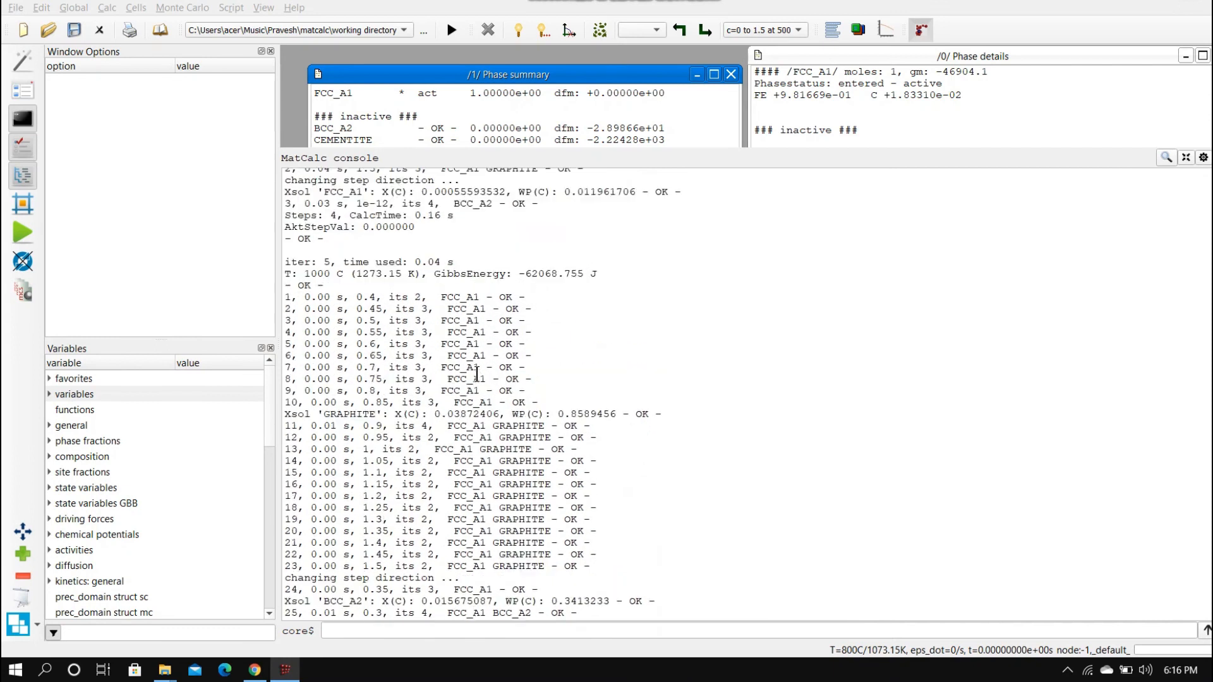
scroll(477, 375, "up", 20)
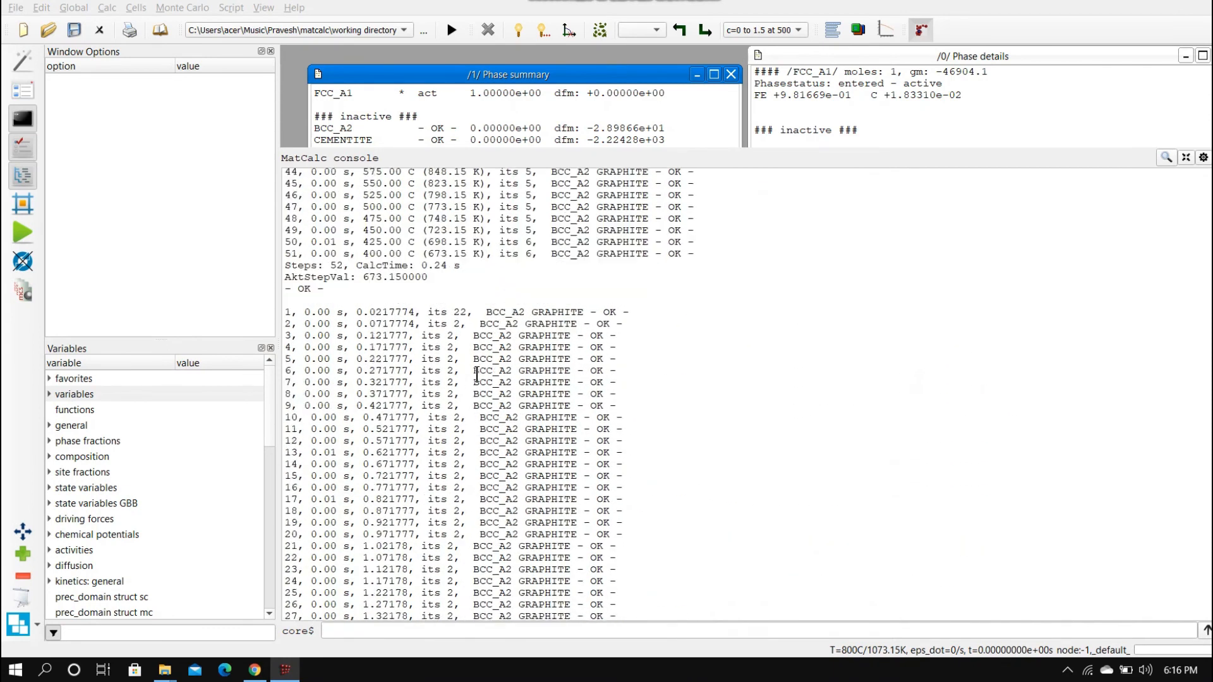
left_click_drag(311, 382, 285, 382)
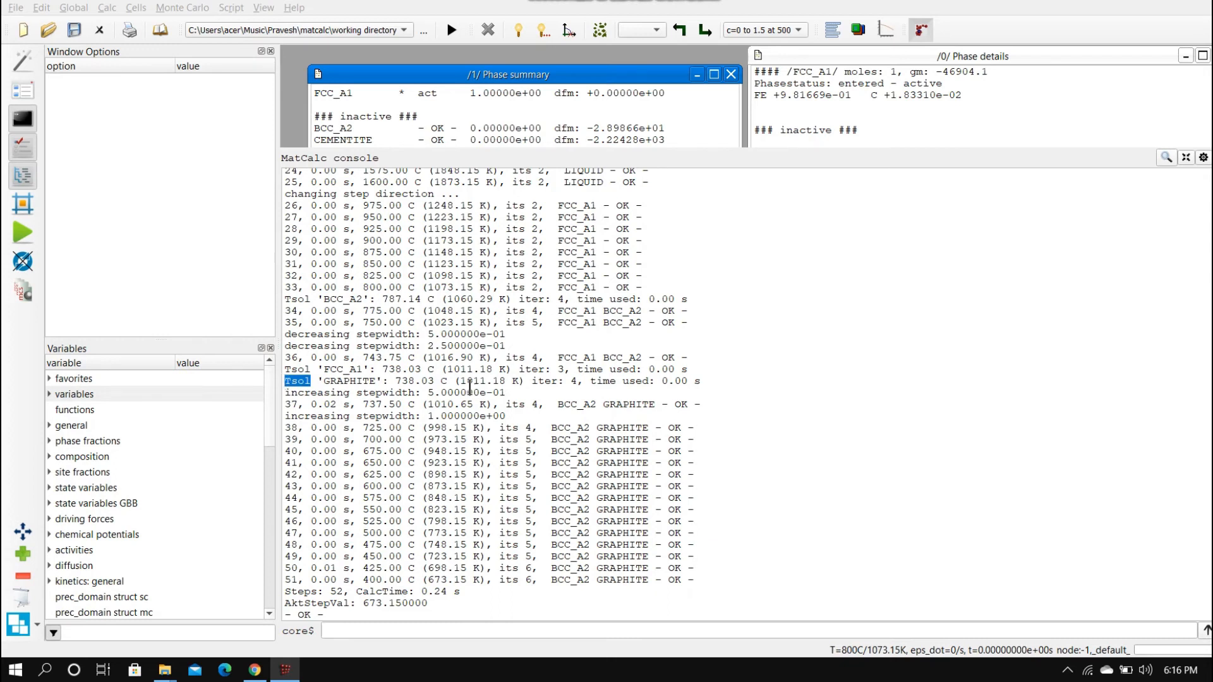
scroll(539, 445, "up", 3)
scroll(538, 445, "down", 15)
scroll(538, 445, "down", 15)
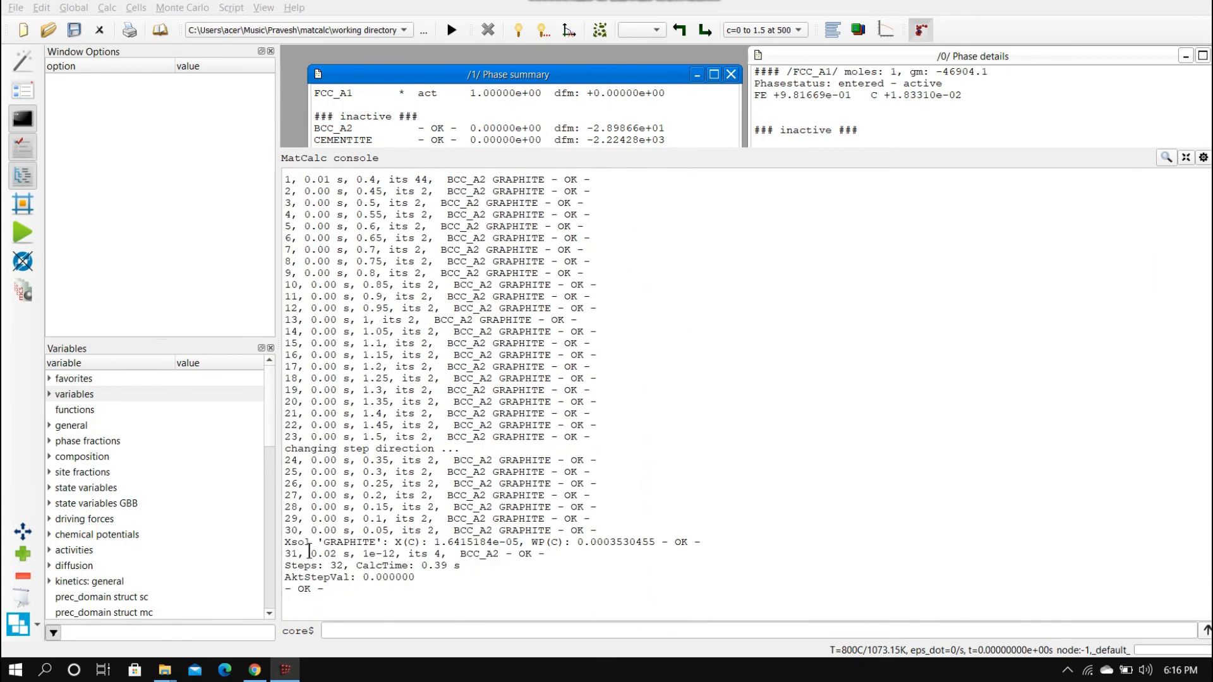
- Examine the phase name and the weight-percent carbon value in the Xsol line of the latest run
left_click_drag(311, 542, 283, 542)
left_click(576, 547)
left_click_drag(577, 547, 655, 547)
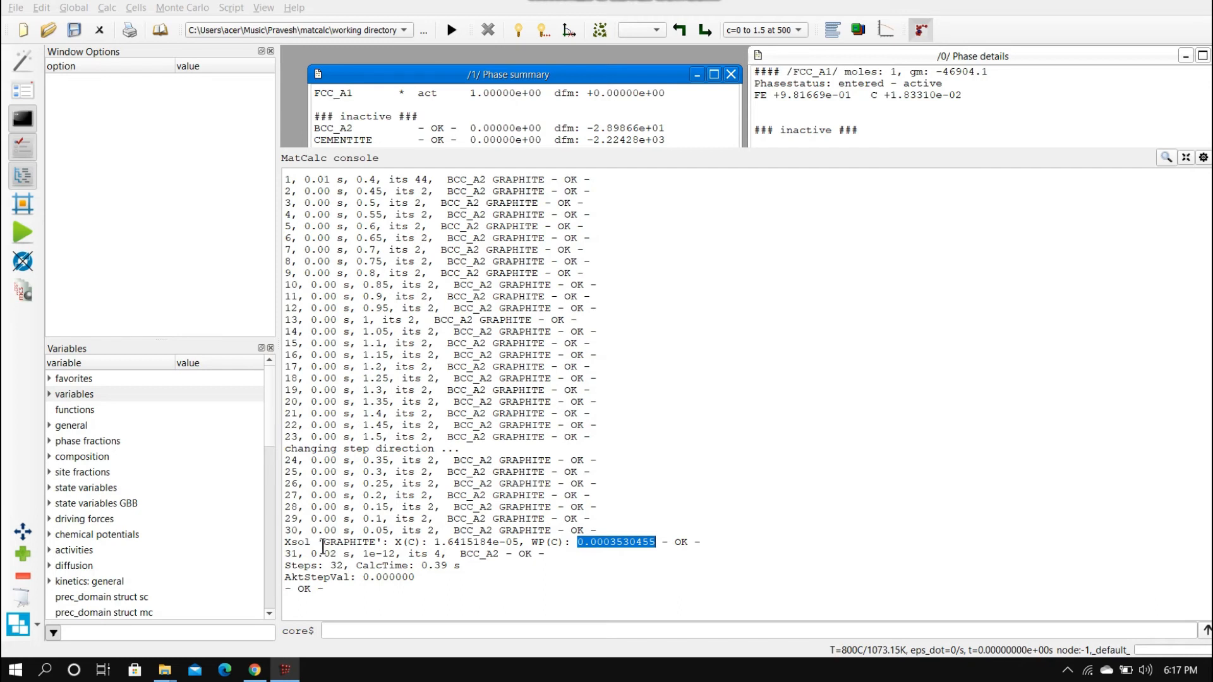
left_click_drag(319, 544, 373, 545)
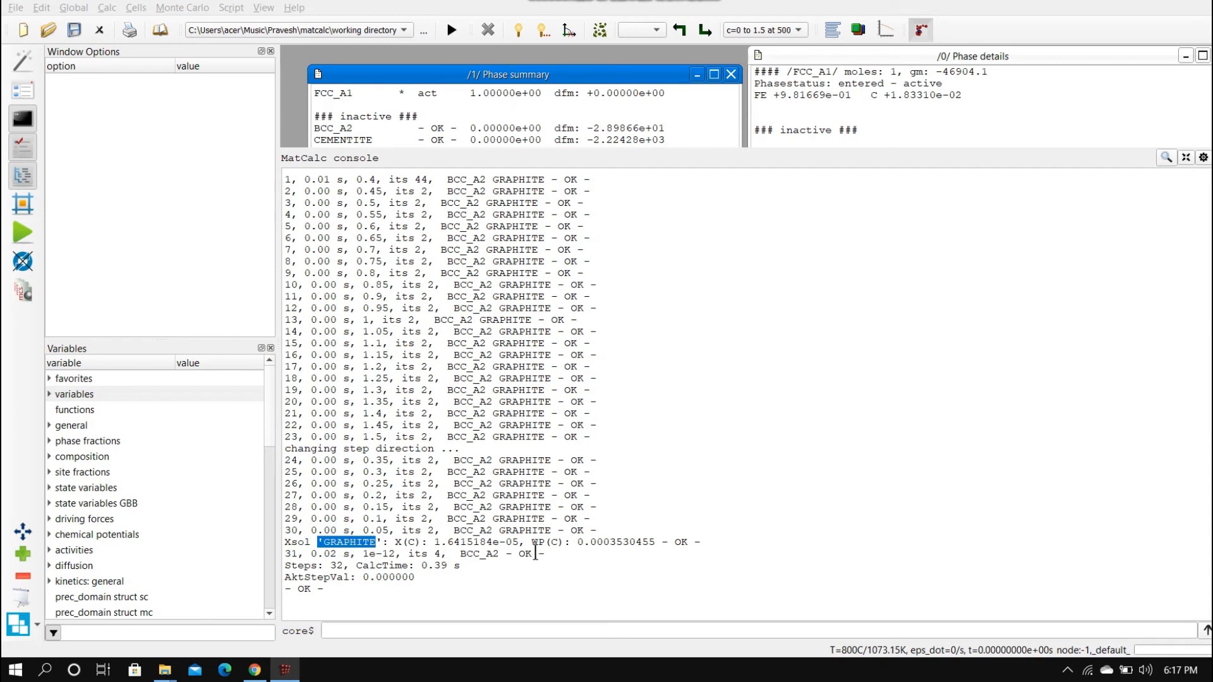
left_click_drag(575, 543, 659, 542)
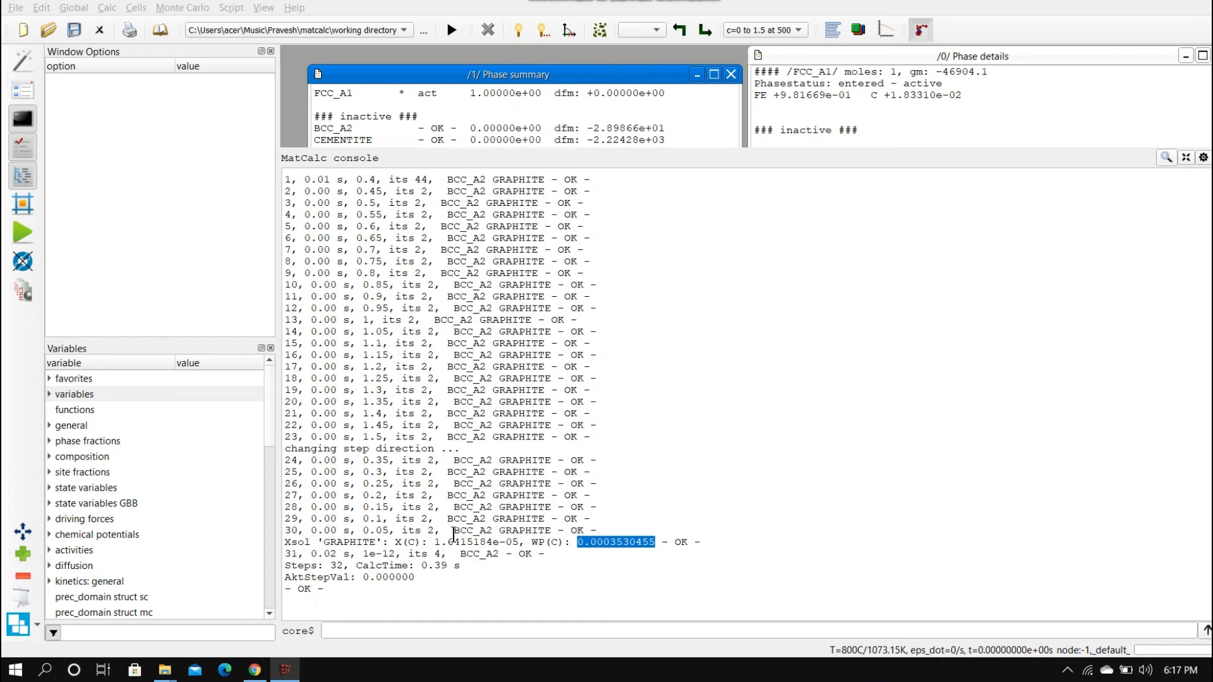
- Examine the carbon content listed for step 31, the final step of the run
left_click(471, 574)
left_click(361, 555)
left_click_drag(361, 555, 394, 557)
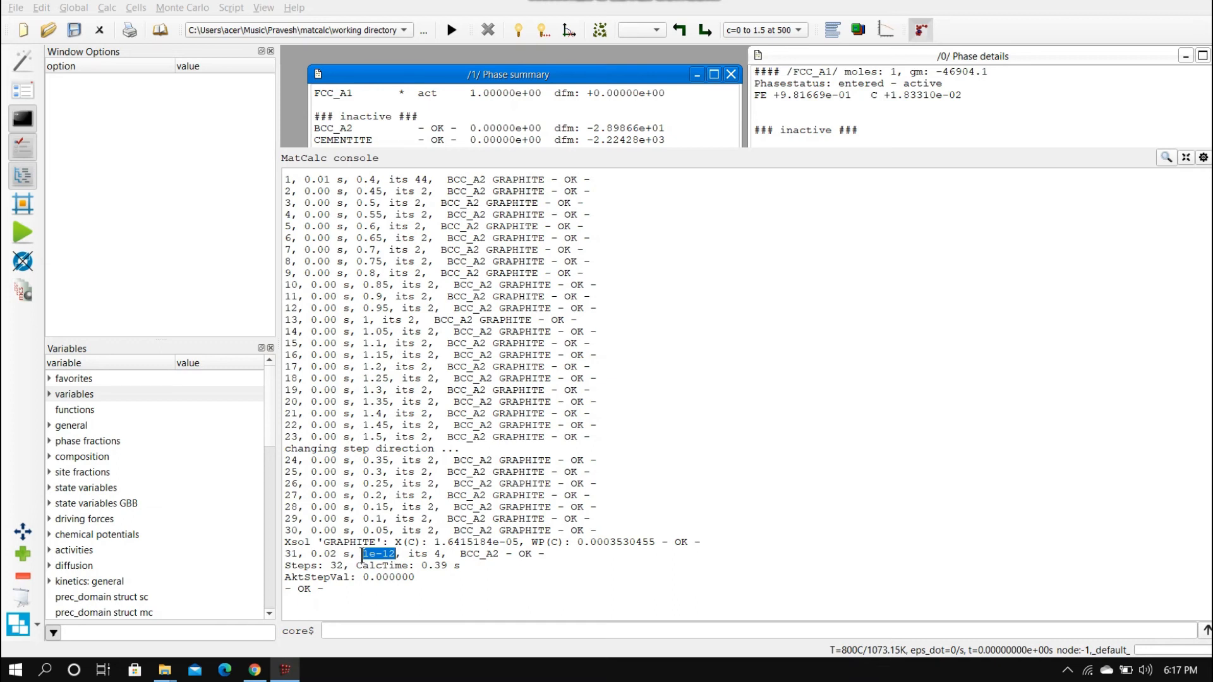
left_click_drag(350, 555, 400, 556)
left_click(406, 554)
left_click_drag(357, 554, 446, 566)
left_click(457, 600)
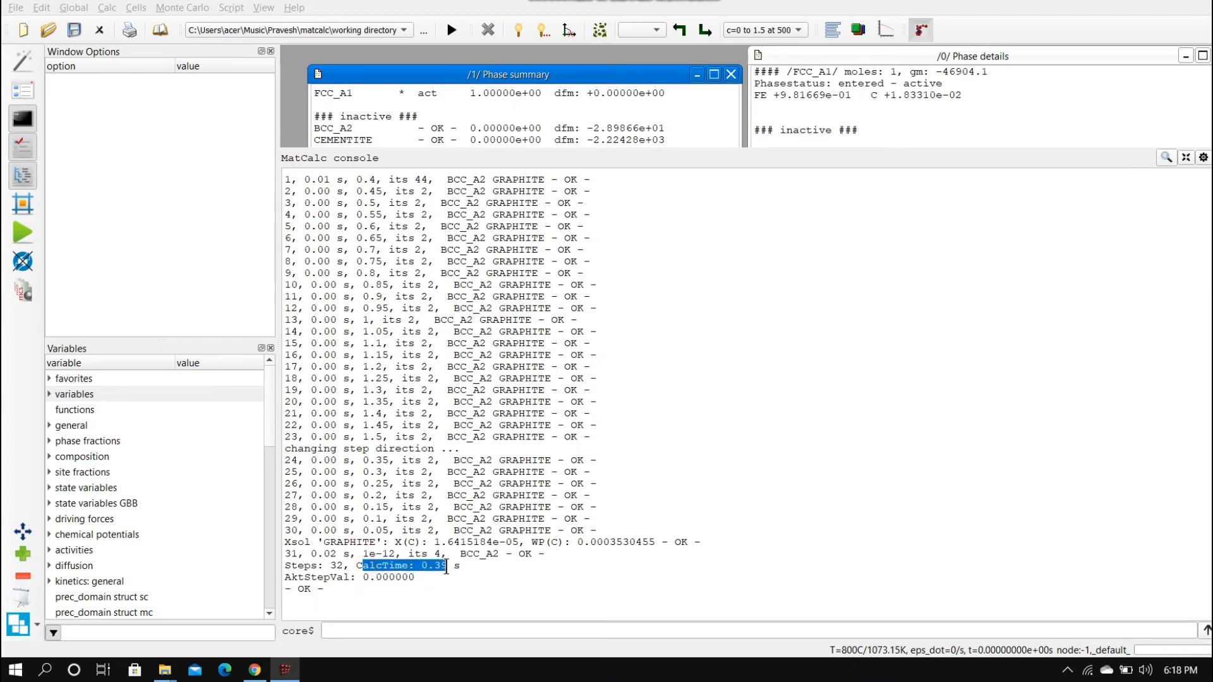
- Bring the enlarged console back and review the stable phases listed for steps 1 to 30
left_click(584, 413)
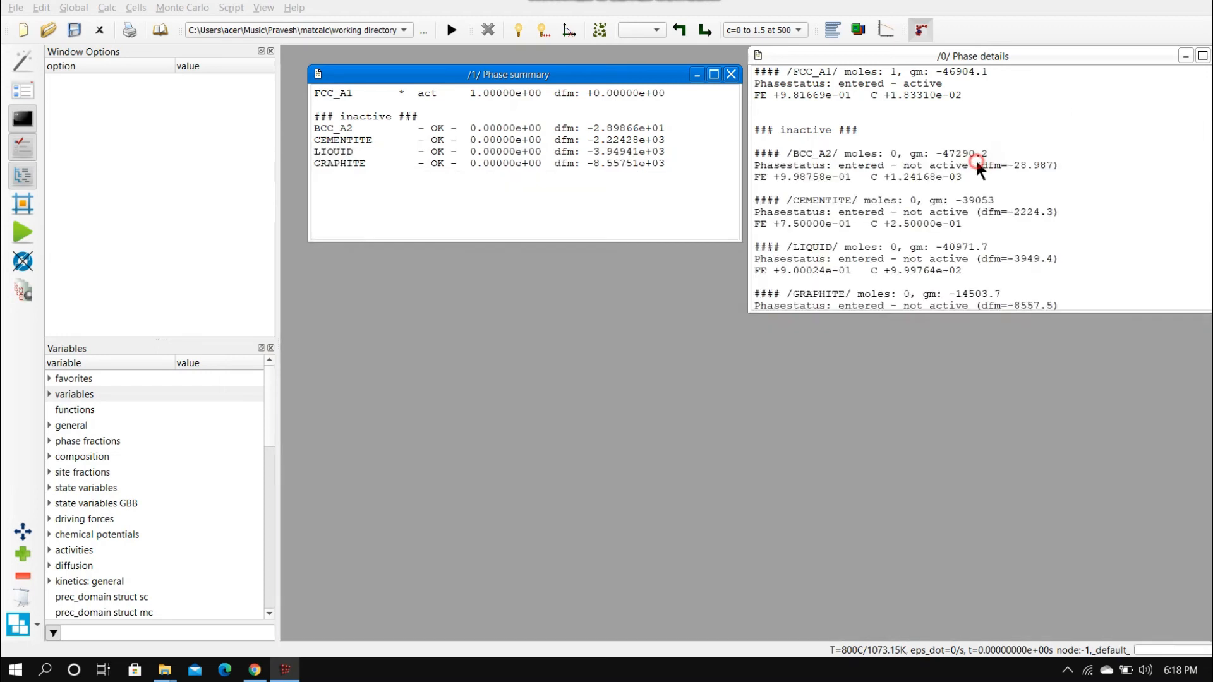
left_click_drag(977, 155, 976, 197)
scroll(649, 324, "up", 4)
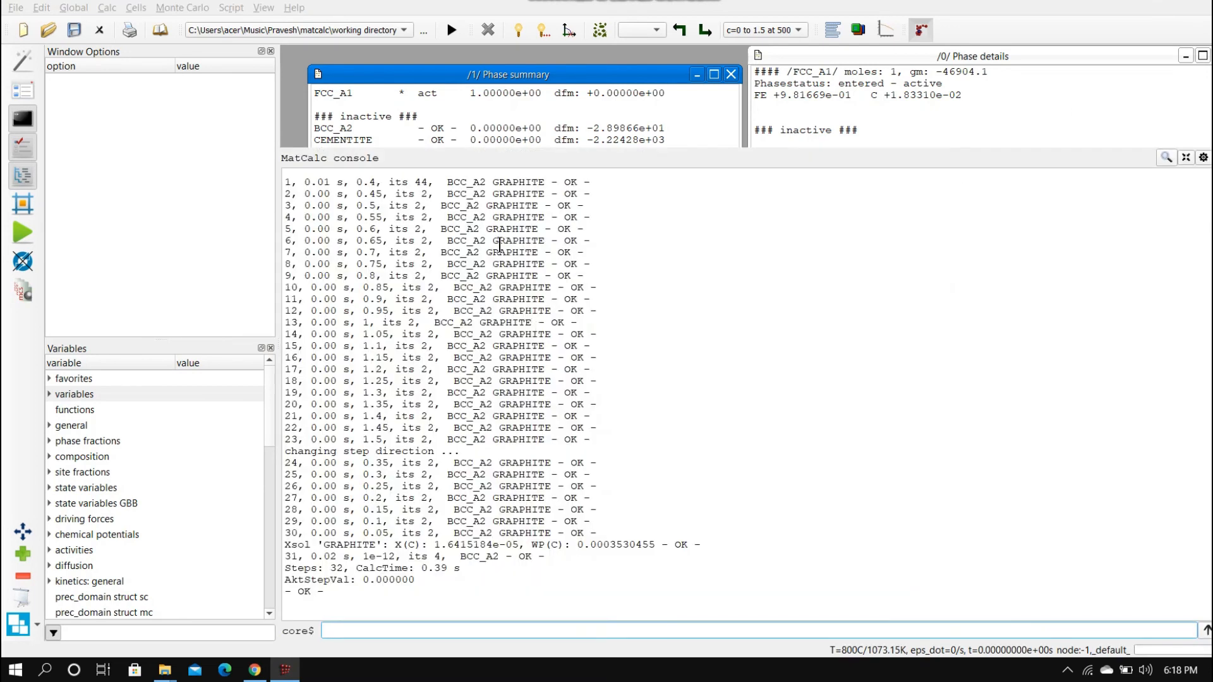
left_click(448, 183)
left_click_drag(489, 192, 544, 532)
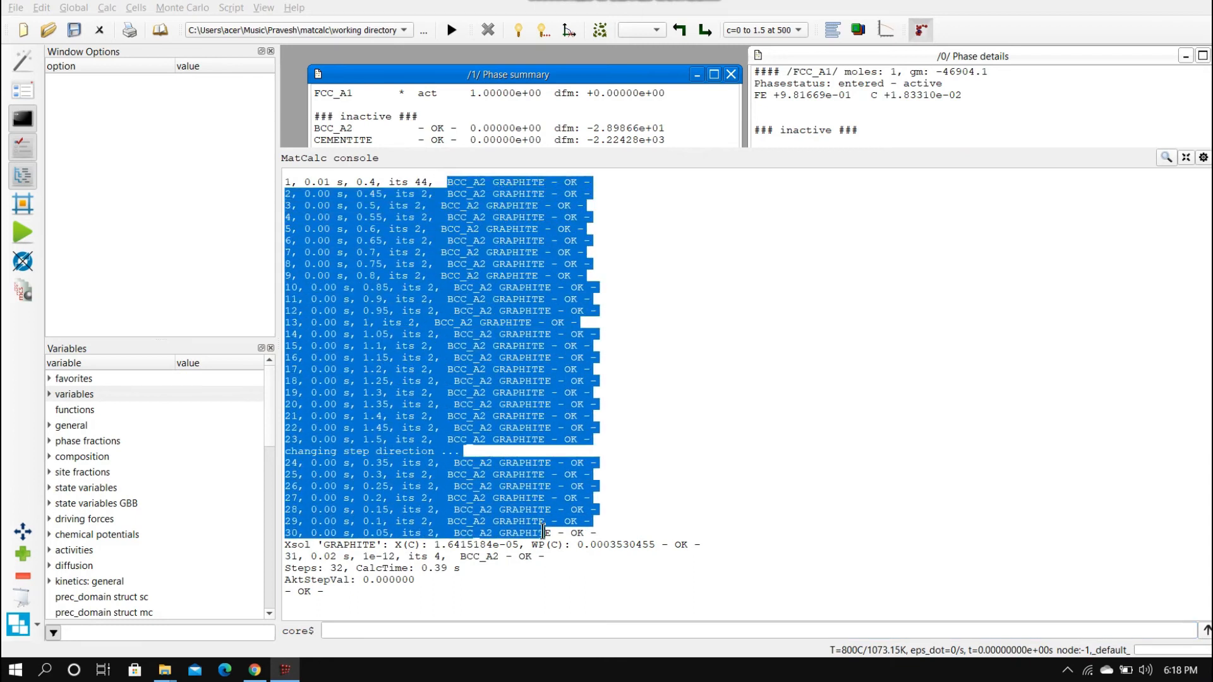
- Create a new calculation buffer named "c=0 to 1.5 with 800"
left_click(655, 161)
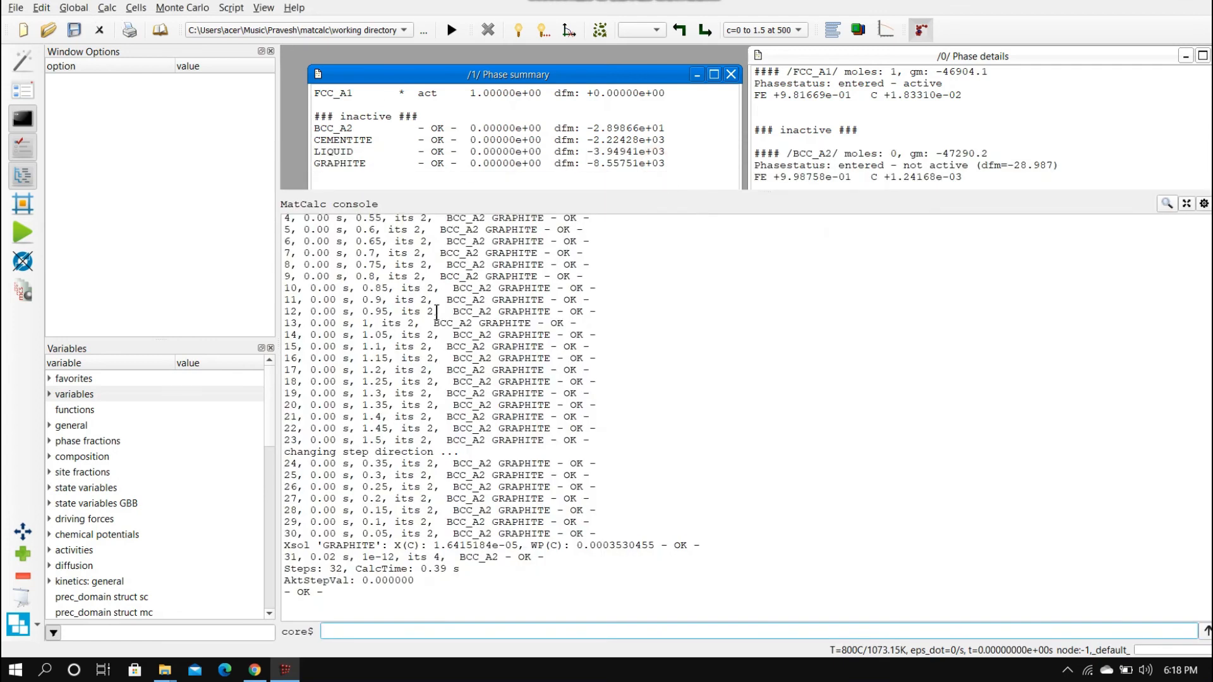
left_click(397, 305)
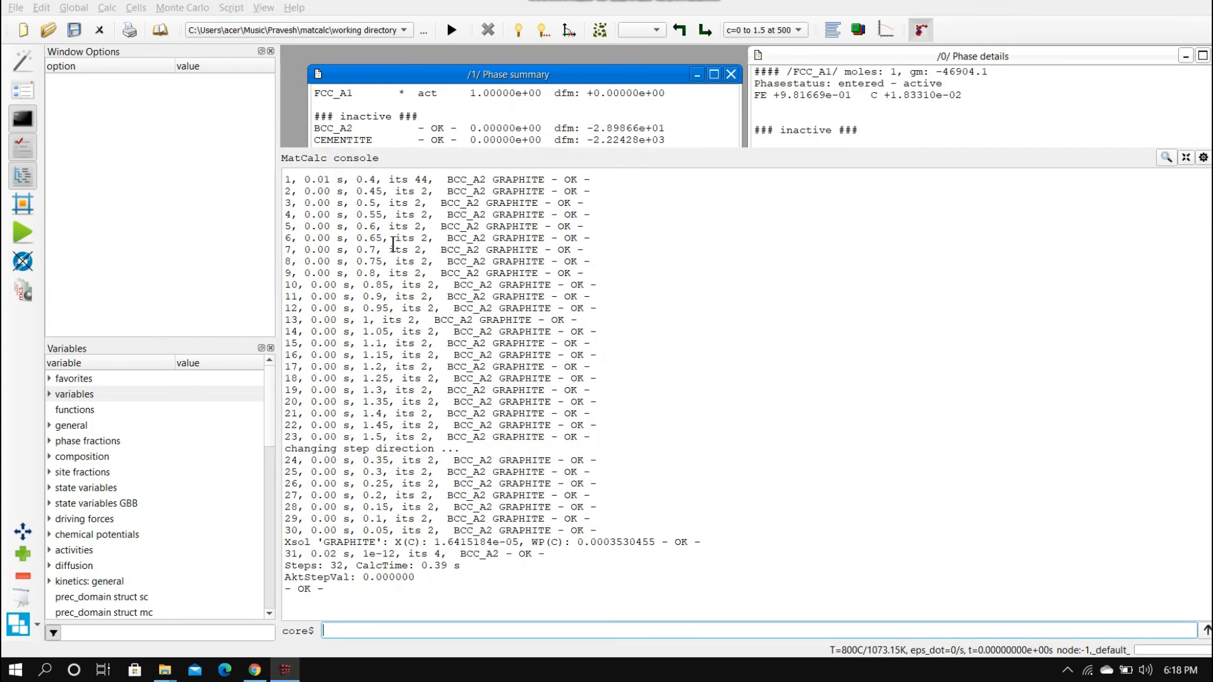
left_click(106, 9)
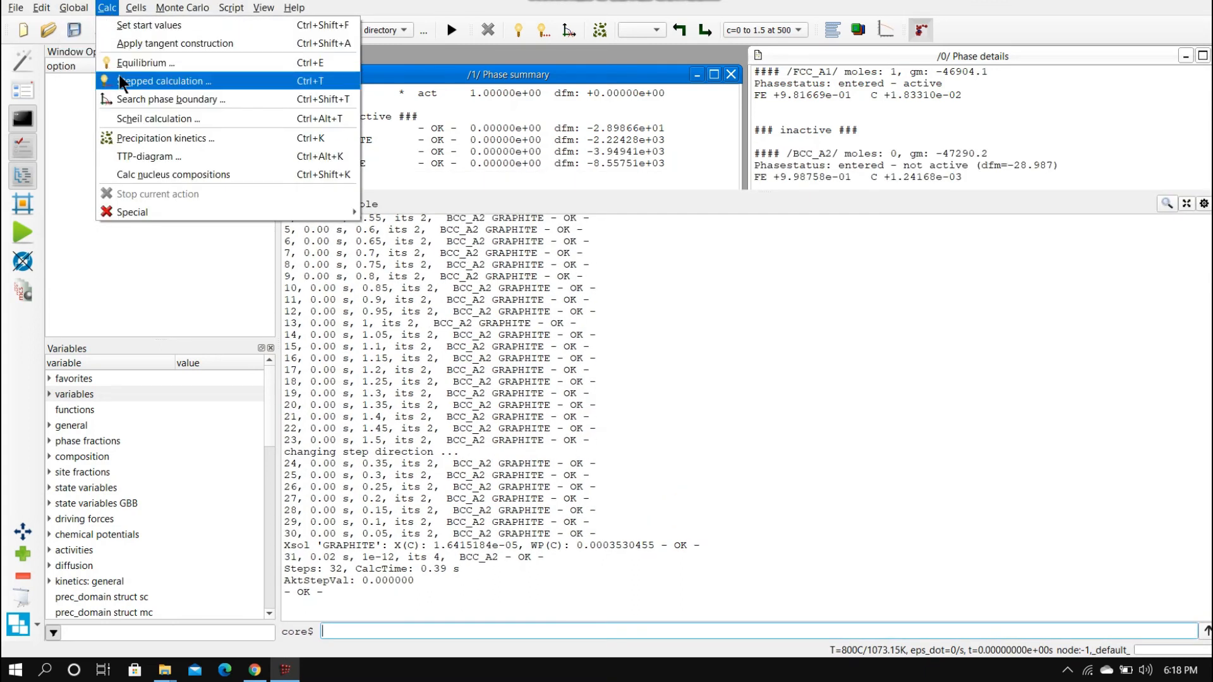
mouse_move(73, 10)
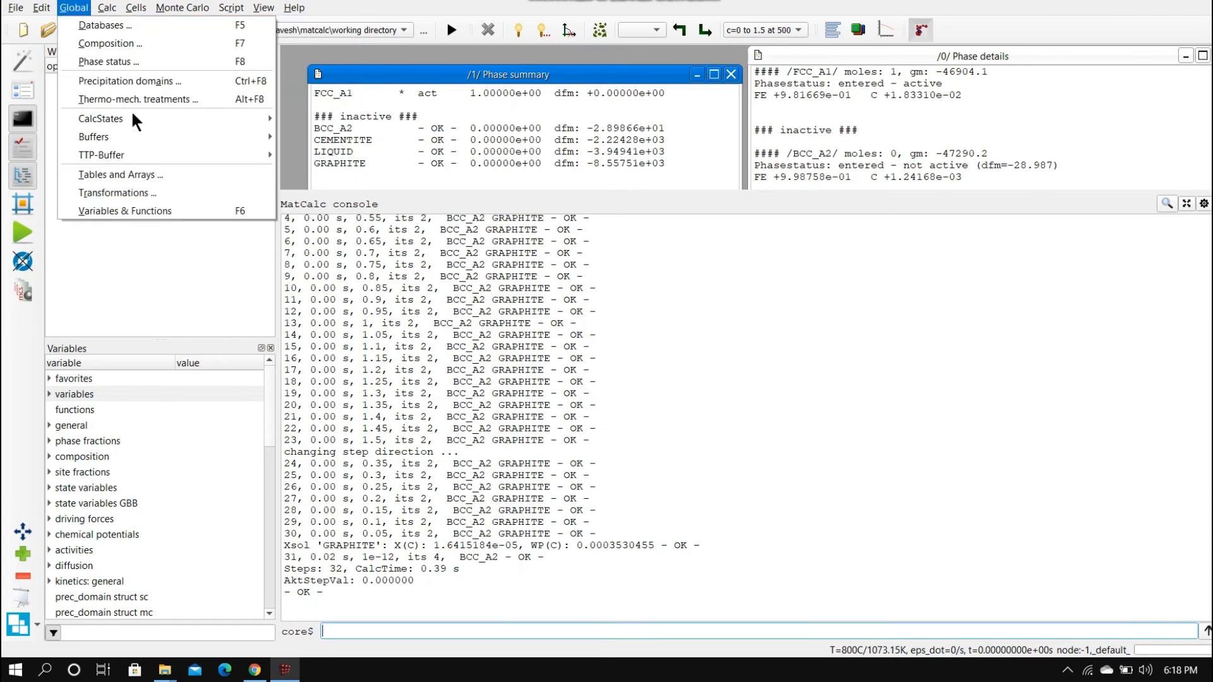
mouse_move(190, 155)
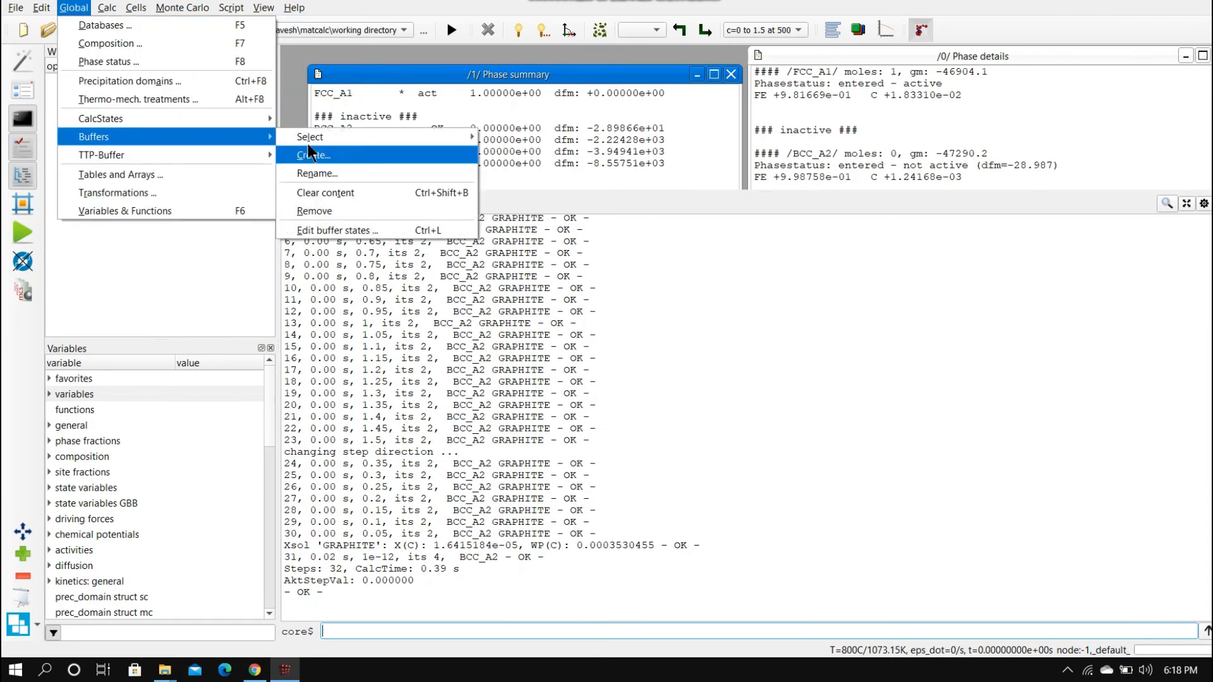
left_click(312, 155)
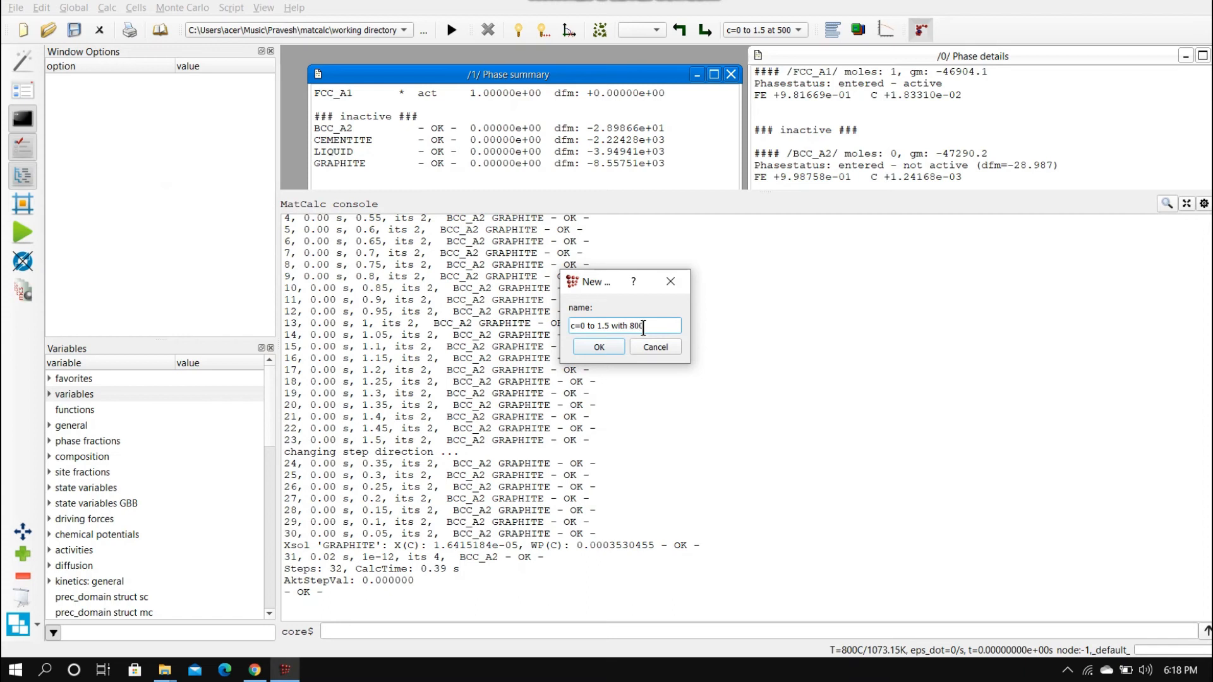
left_click(600, 347)
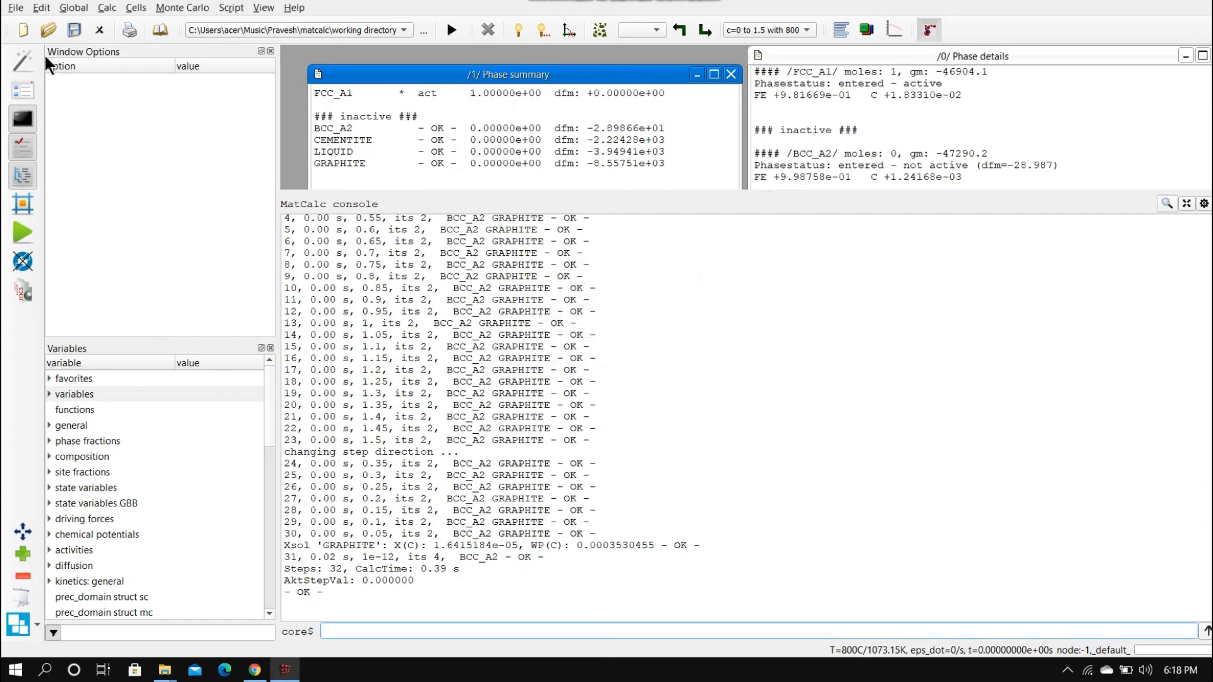
- Run a stepped equilibrium over C content from 1e-12 to 1.5 weight percent at 800 °C with a linear step interval of 0.05
left_click(107, 8)
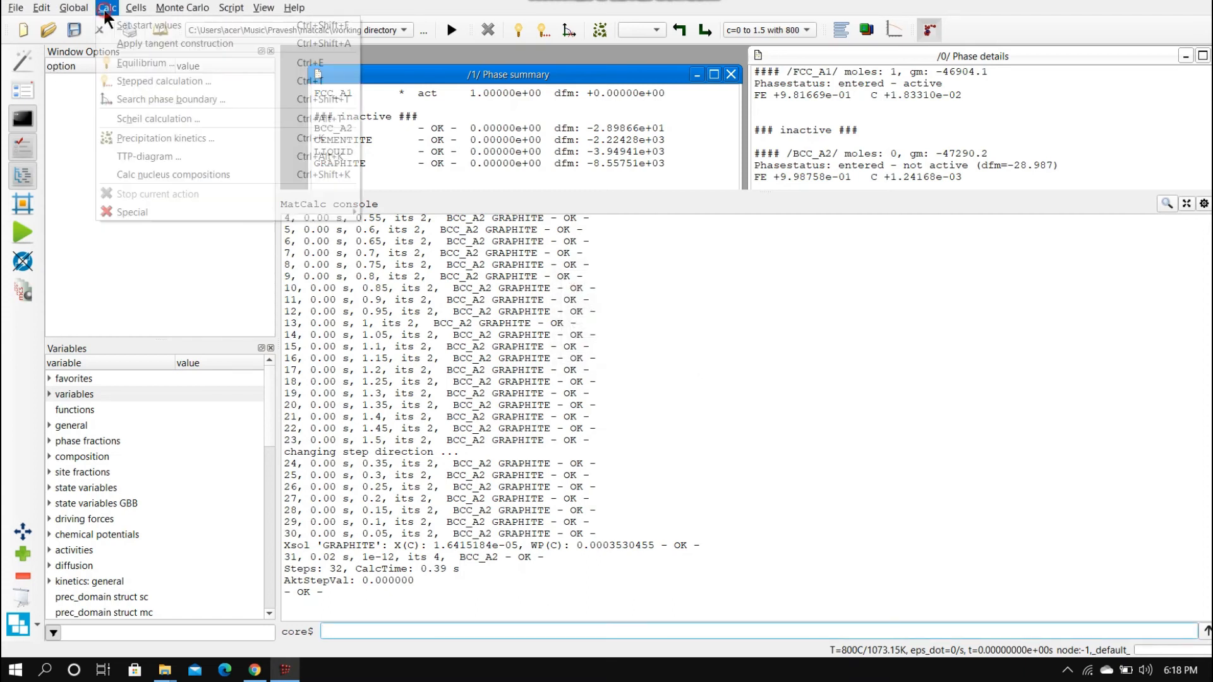
left_click(138, 81)
left_click(347, 373)
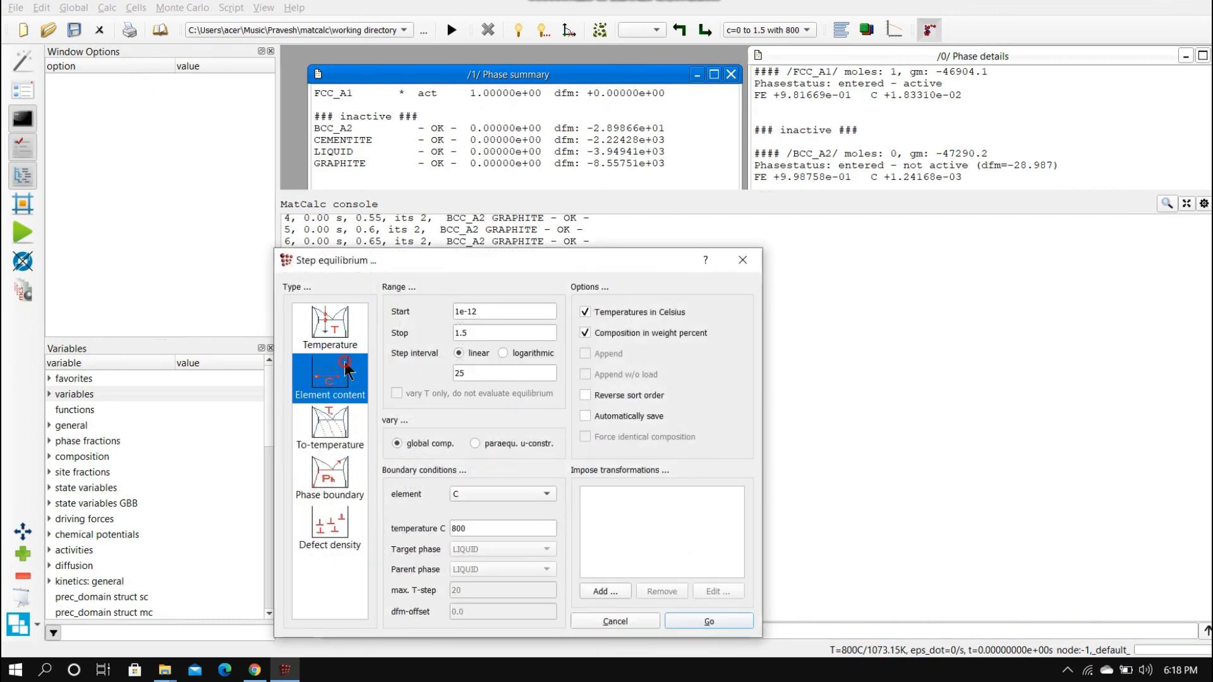
double_click(489, 313)
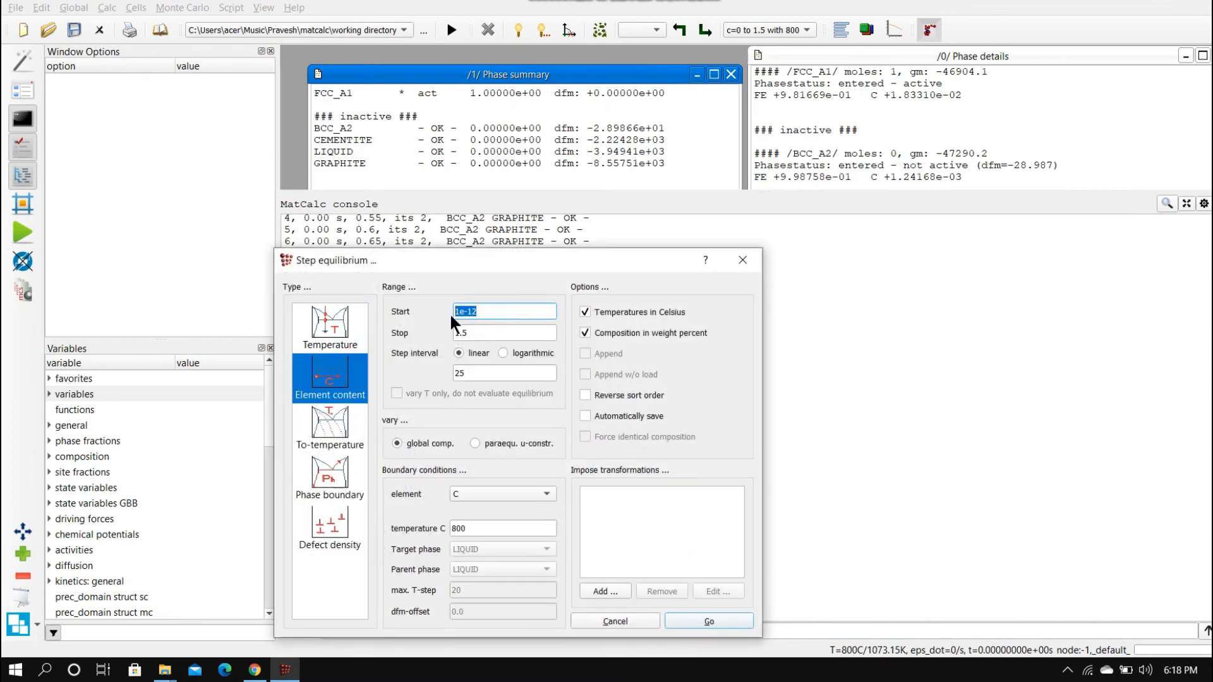
left_click(468, 333)
double_click(461, 373)
type("0.05")
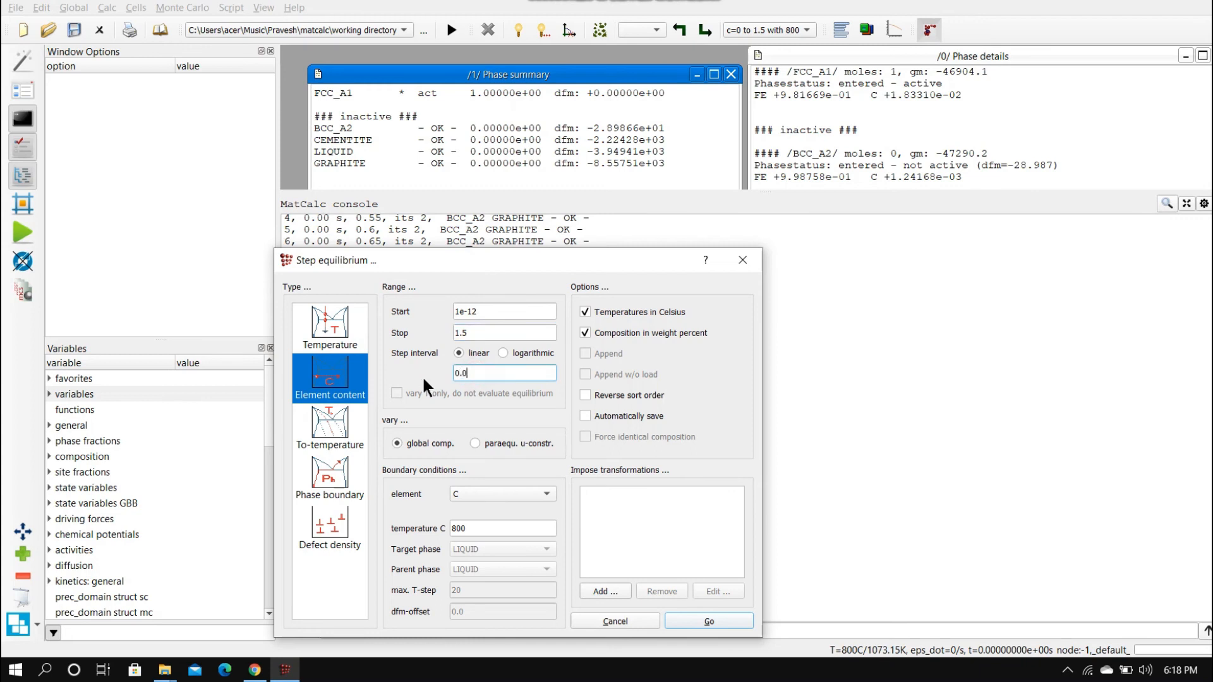
left_click(497, 527)
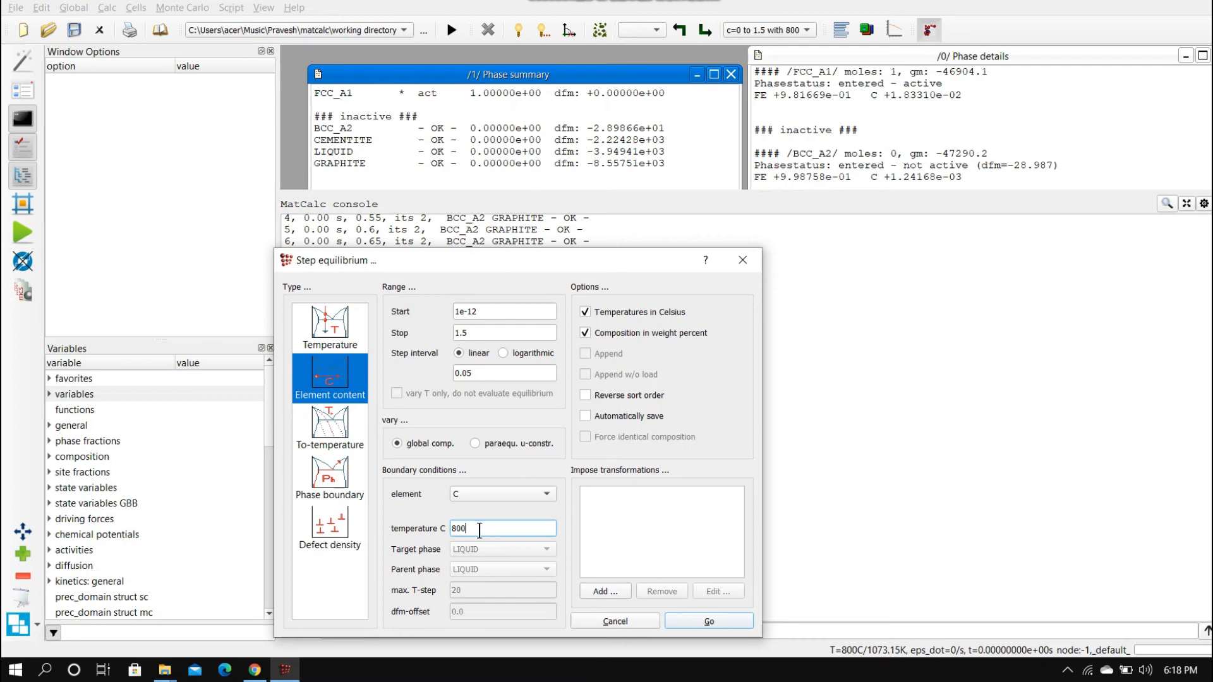
left_click(476, 531)
left_click(682, 620)
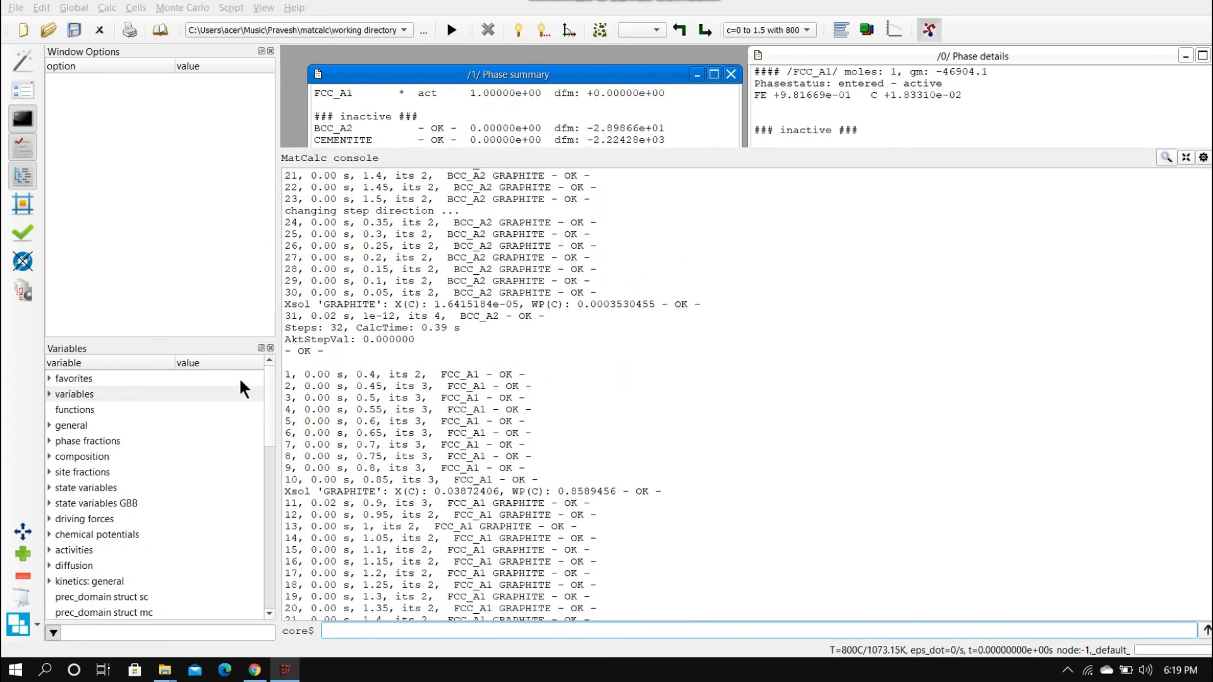
- Examine the stable phases and carbon contents of the new run's first steps, including the Xsol line for GRAPHITE
left_click_drag(436, 375, 528, 607)
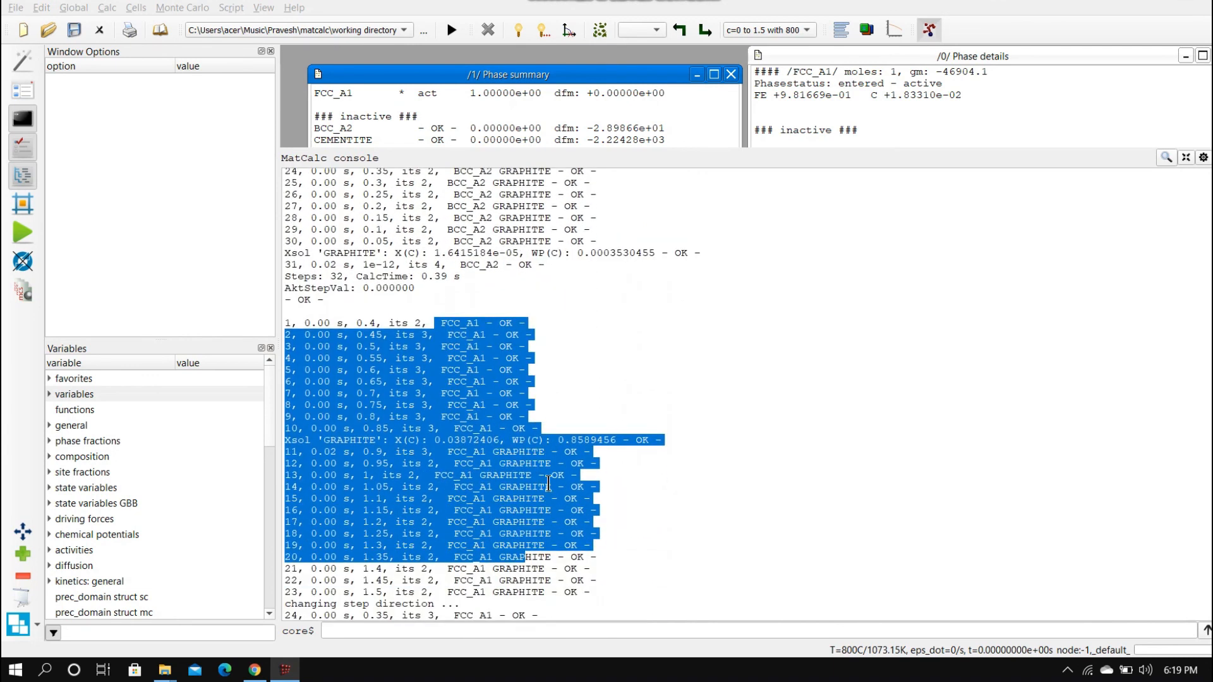
left_click(586, 384)
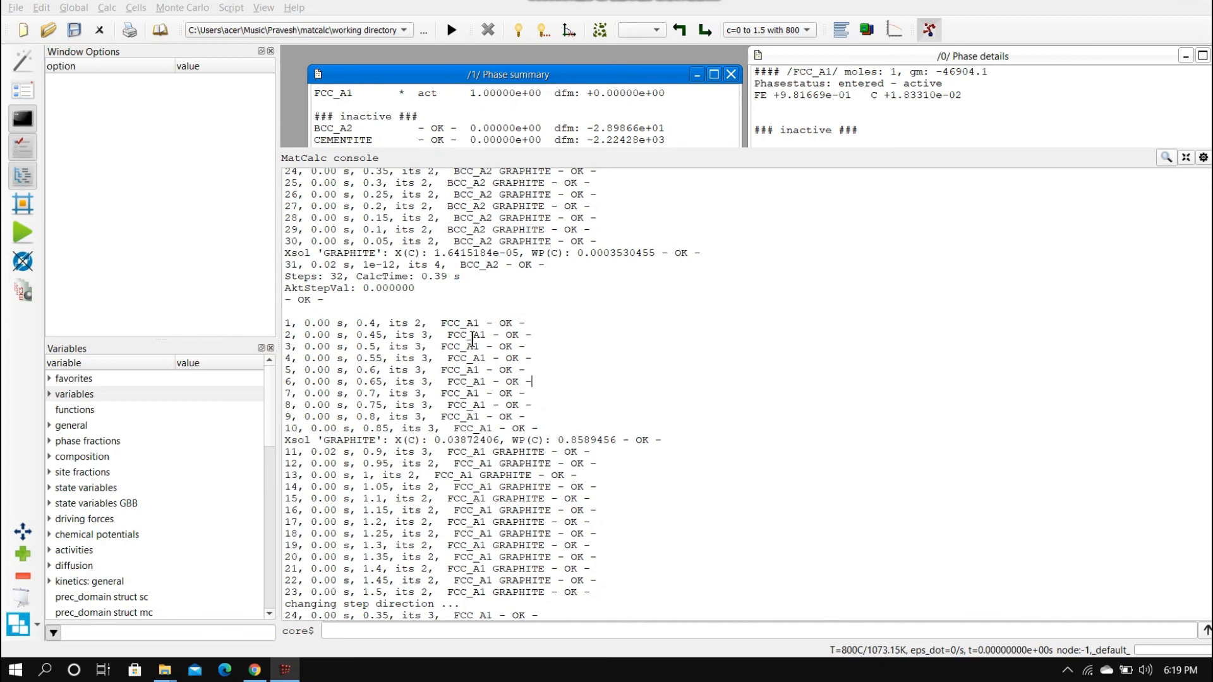
left_click_drag(356, 323, 389, 335)
scroll(406, 480, "down", 2)
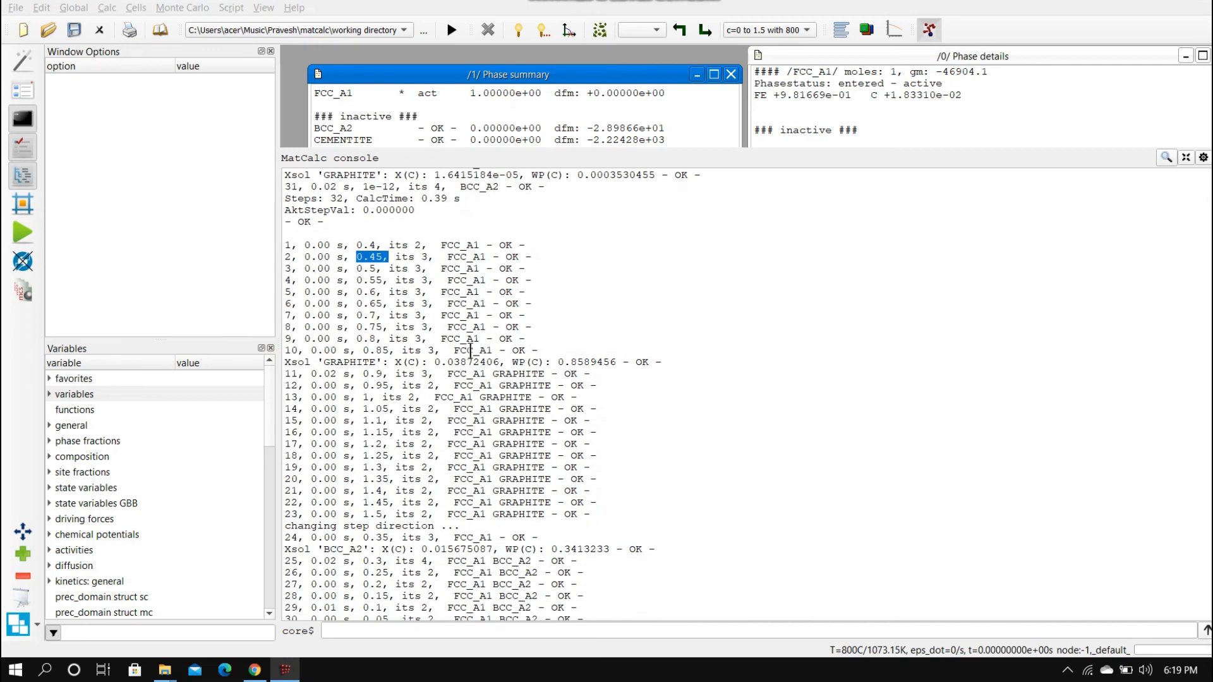
left_click(286, 363)
left_click_drag(286, 363, 373, 368)
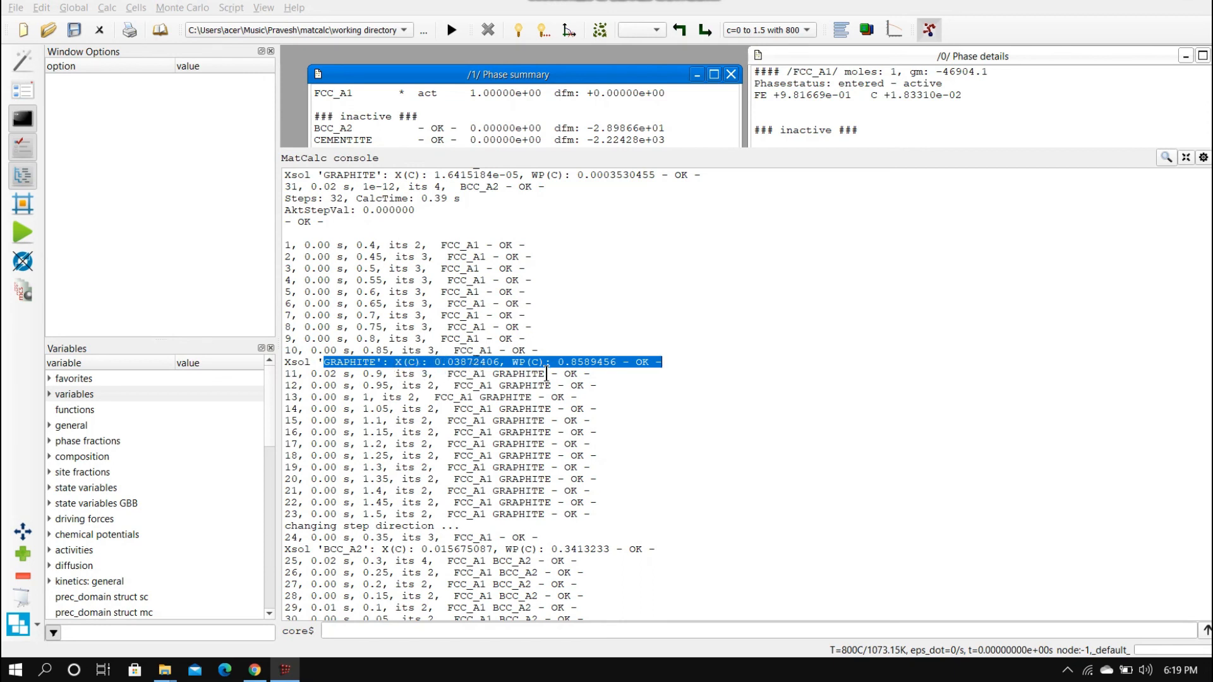
scroll(515, 466, "down", 2)
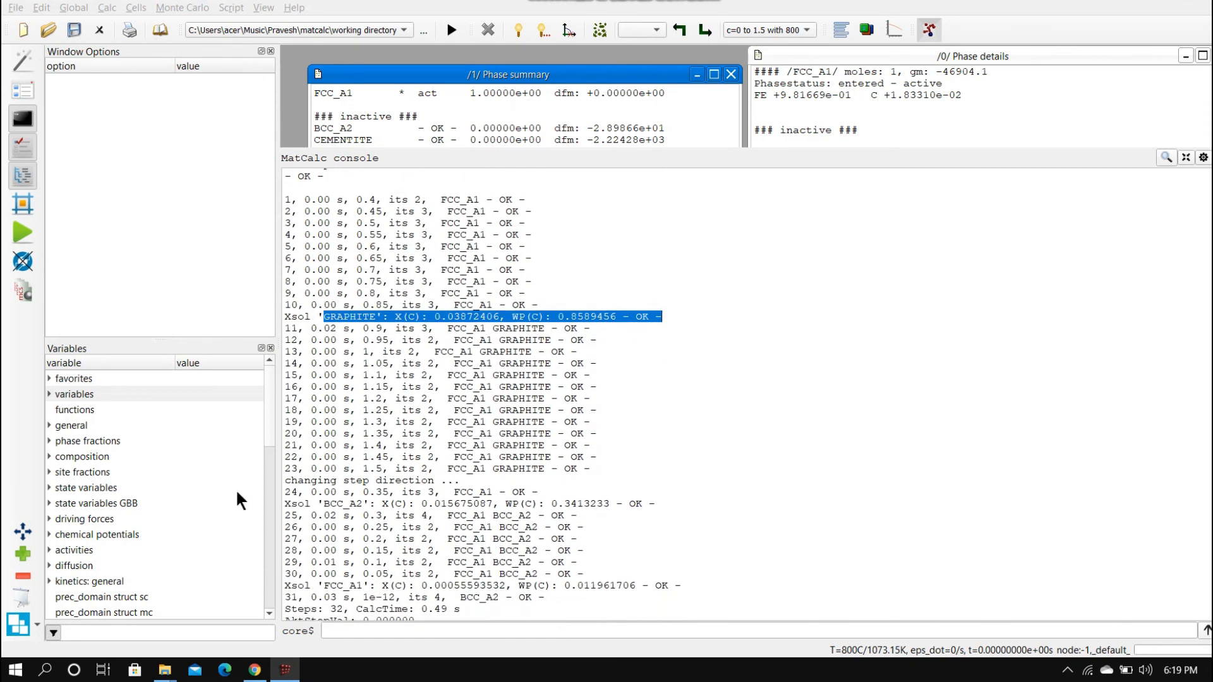
- Examine the change of step direction and the carbon contents listed for steps 23 and 24
left_click_drag(286, 481, 442, 482)
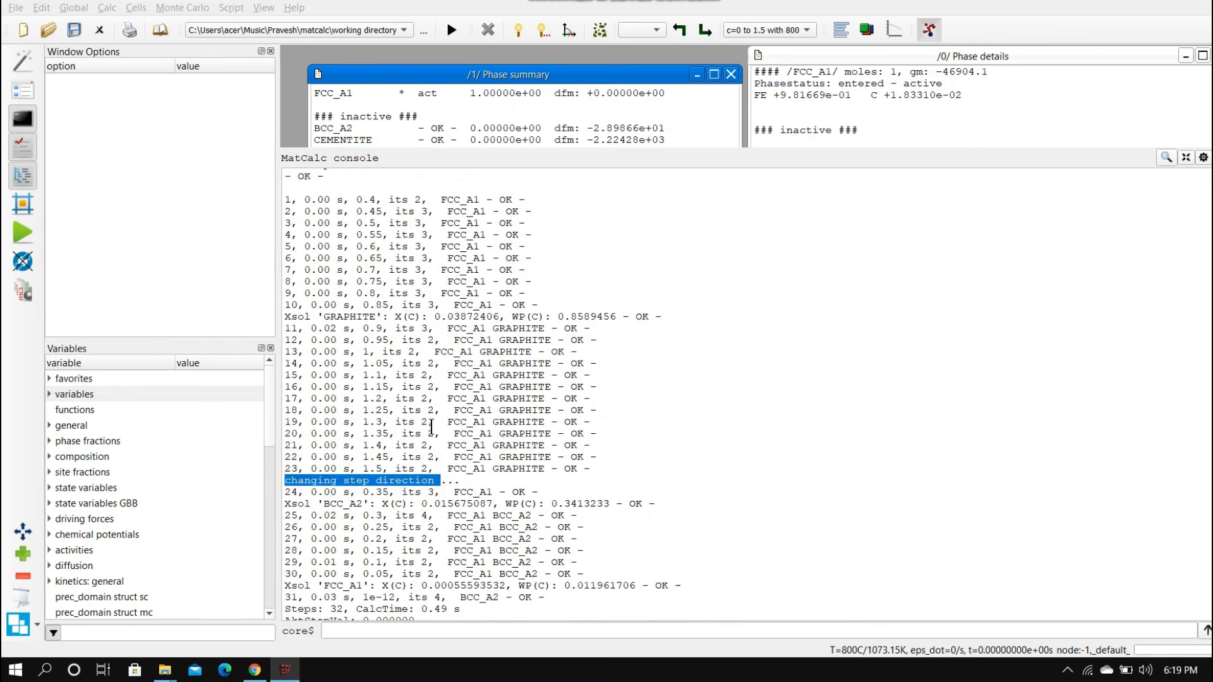
left_click(364, 469)
left_click(385, 471, "shift")
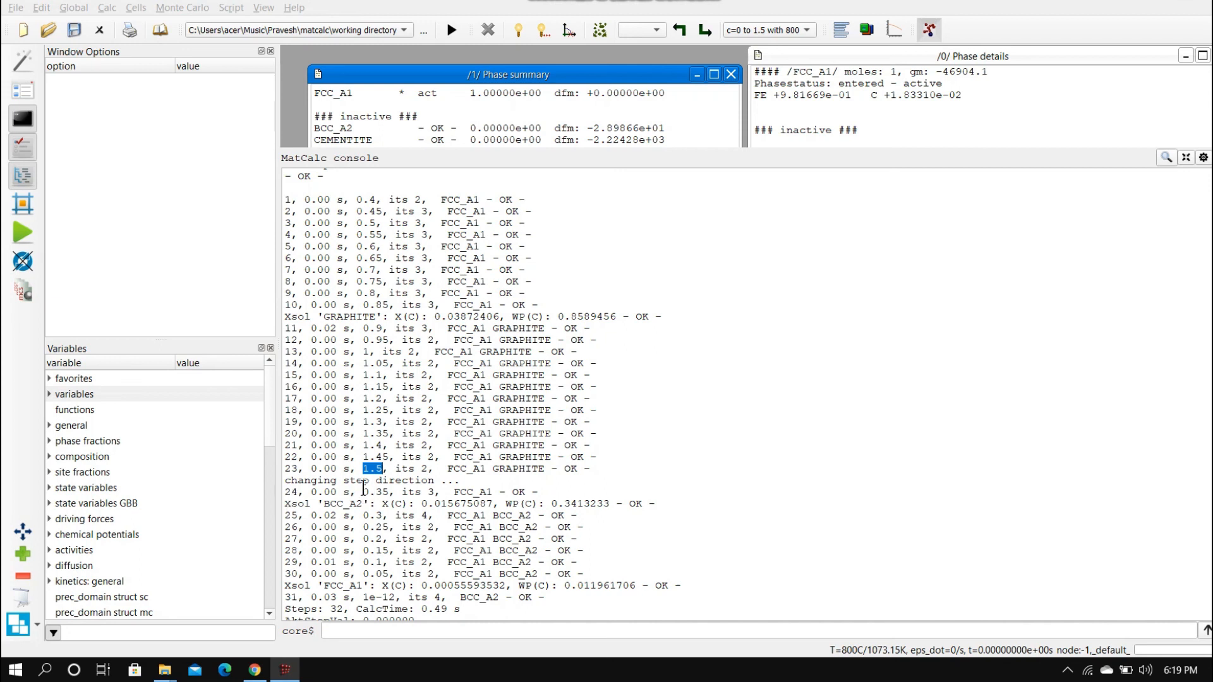
left_click_drag(363, 492, 394, 492)
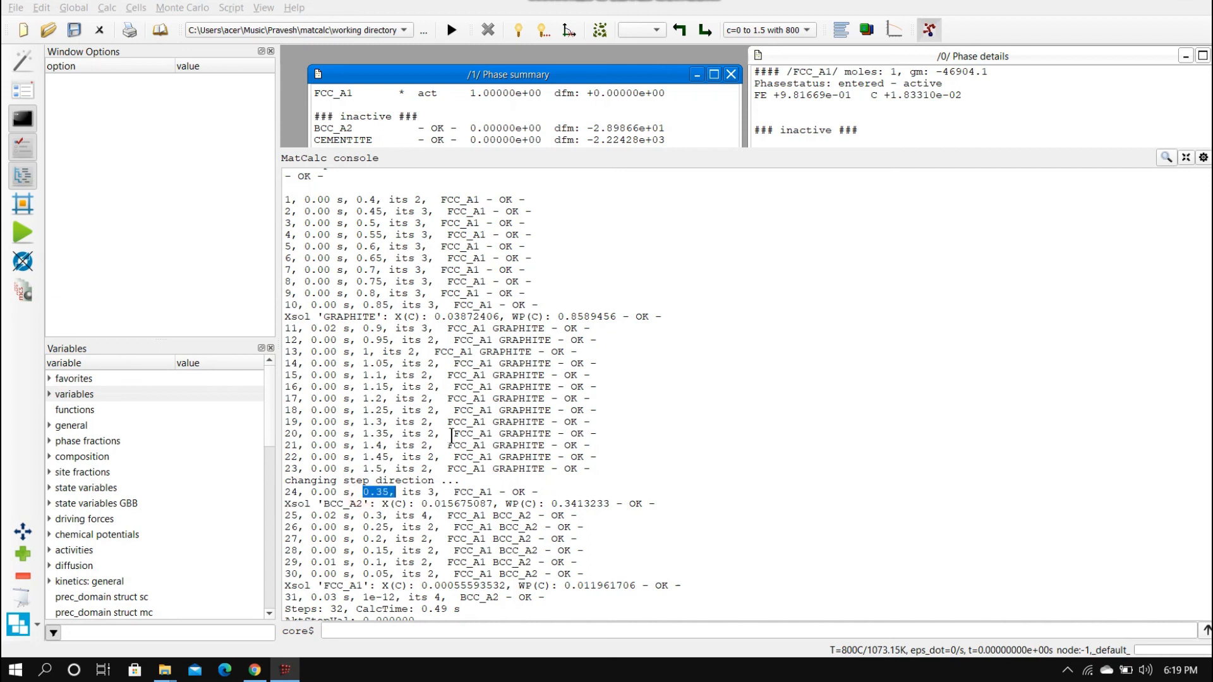
- Compare the stable phases of steps 1, 24 and 25 around the Xsol line for BCC_A2
left_click_drag(442, 200, 480, 205)
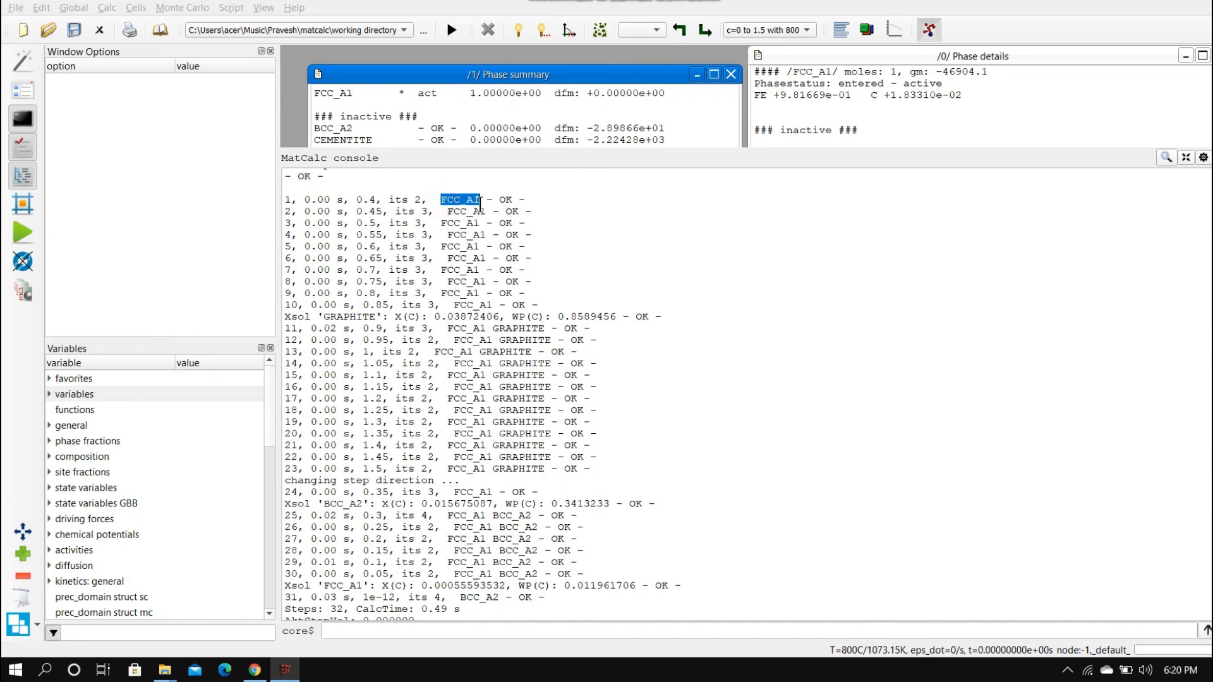
left_click_drag(447, 492, 511, 497)
left_click_drag(285, 504, 363, 504)
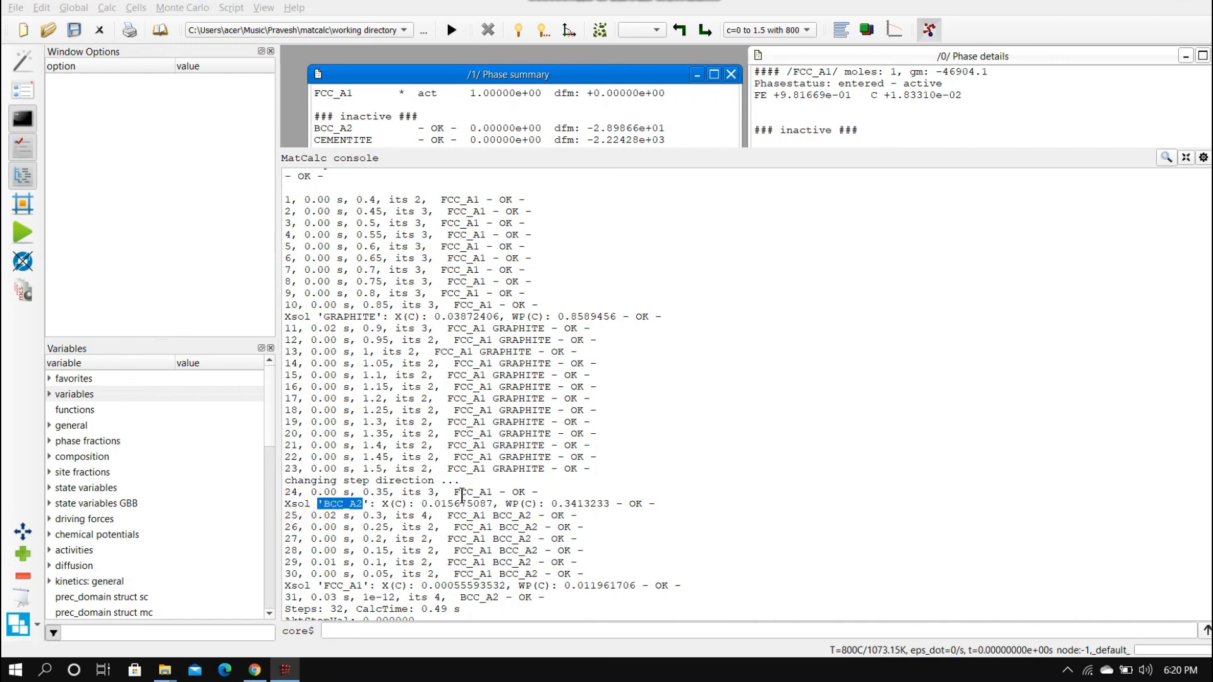
left_click(449, 516)
left_click_drag(448, 515, 526, 523)
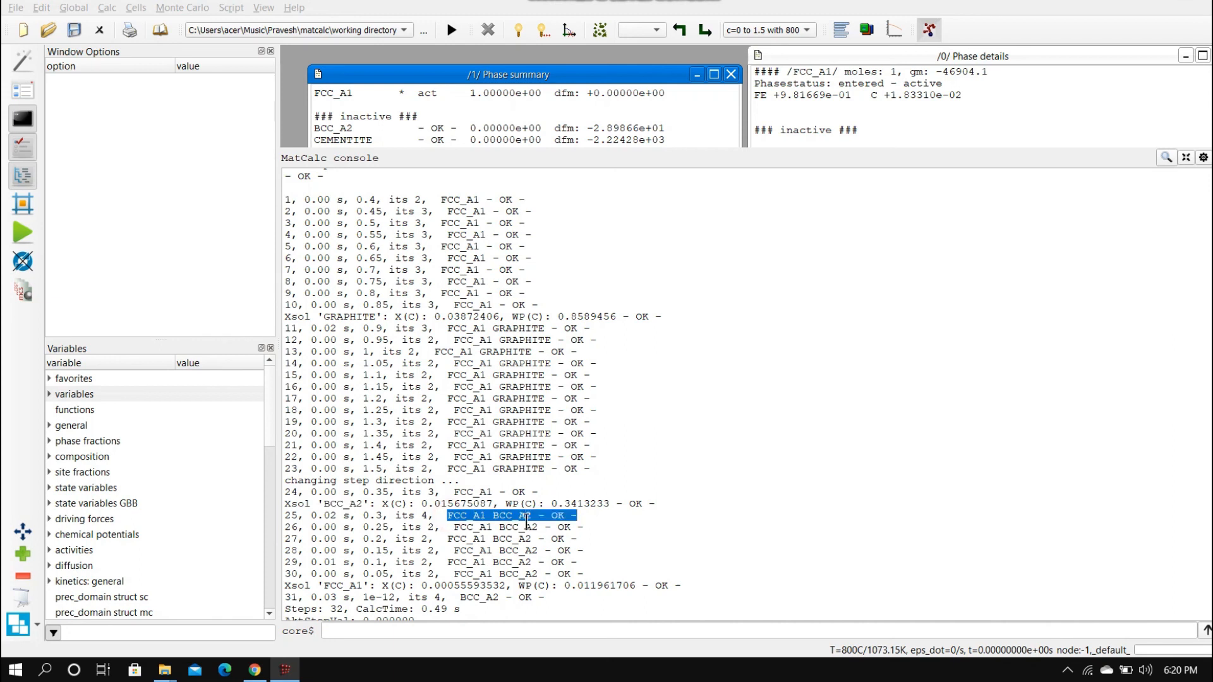
scroll(528, 579, "down", 2)
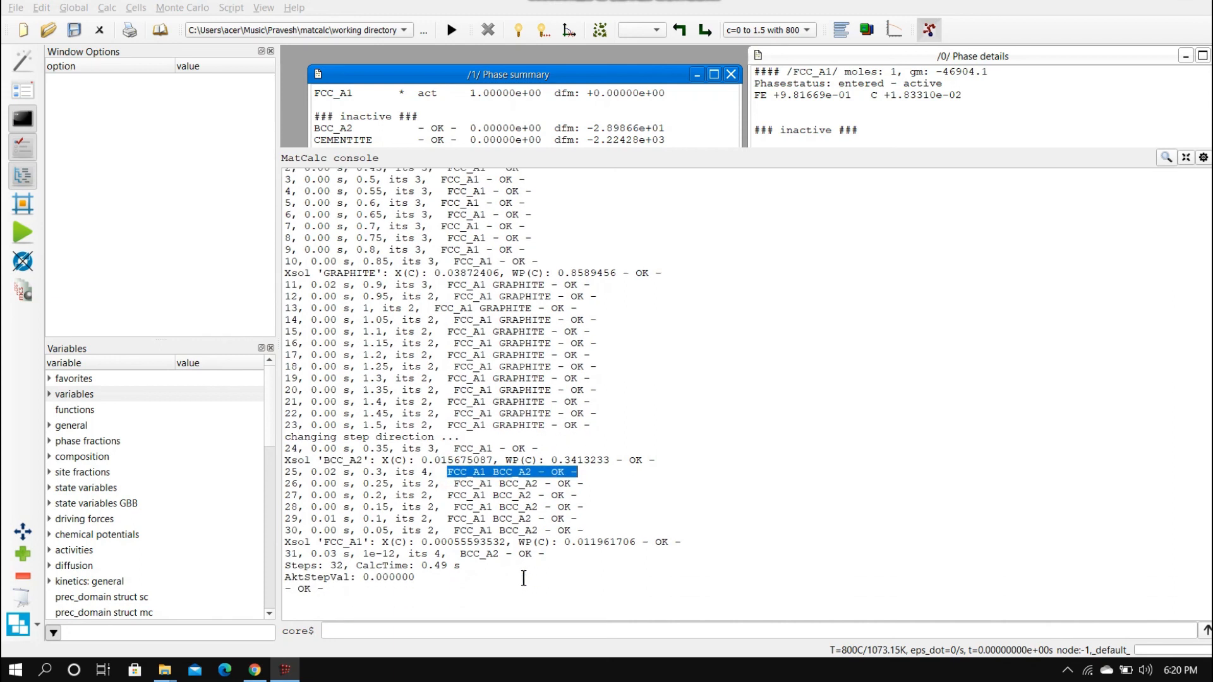
- Examine the Xsol line for FCC_A1 and the phases of steps 30 and 31, and restore the console's normal size
left_click_drag(286, 546, 363, 554)
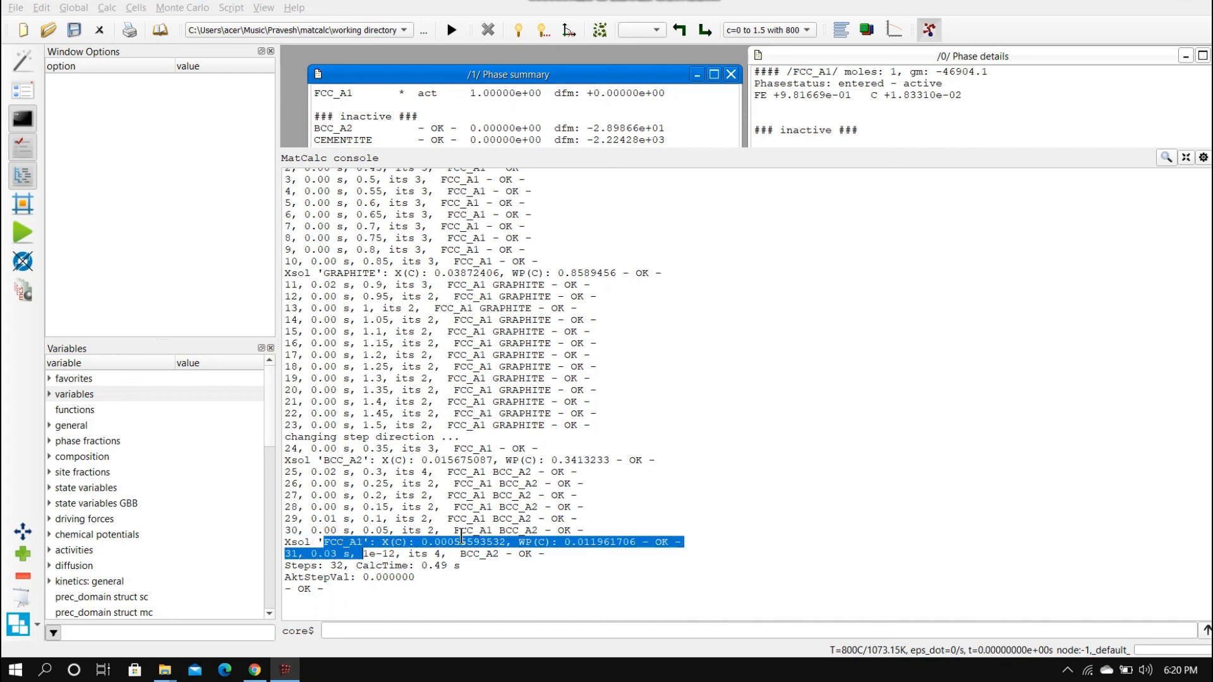
left_click_drag(454, 531, 493, 531)
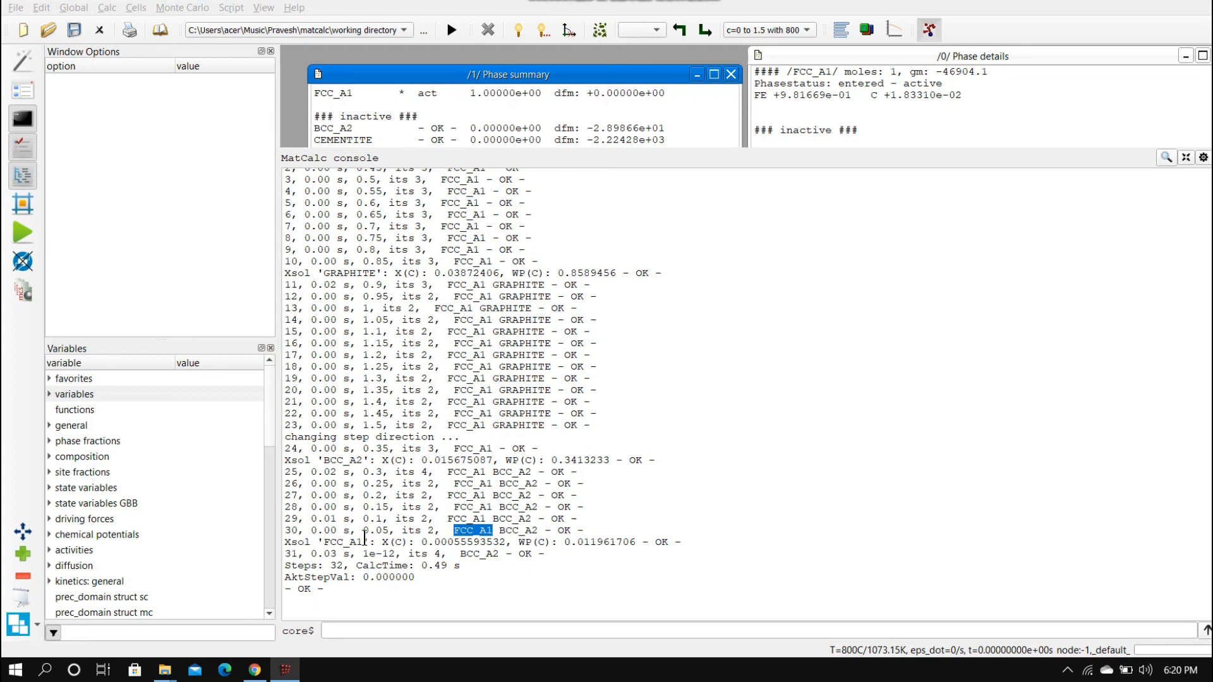
left_click_drag(327, 543, 368, 544)
left_click(429, 553)
left_click_drag(360, 555, 518, 556)
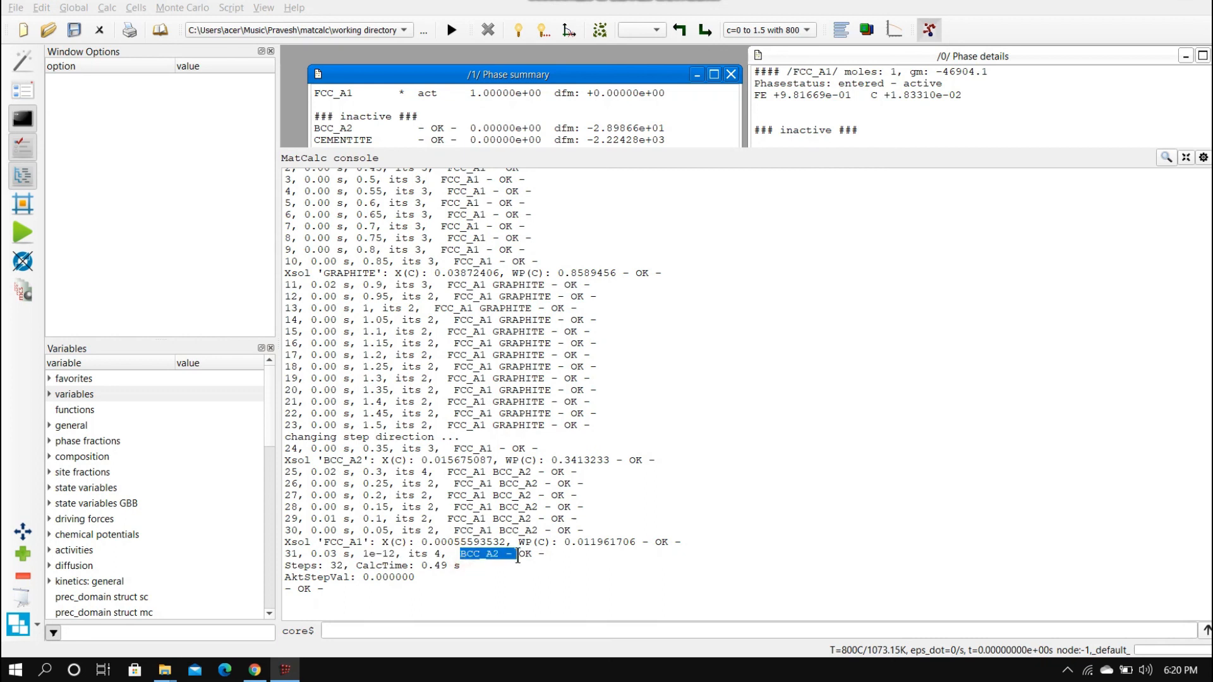
left_click(669, 169)
double_click(672, 155)
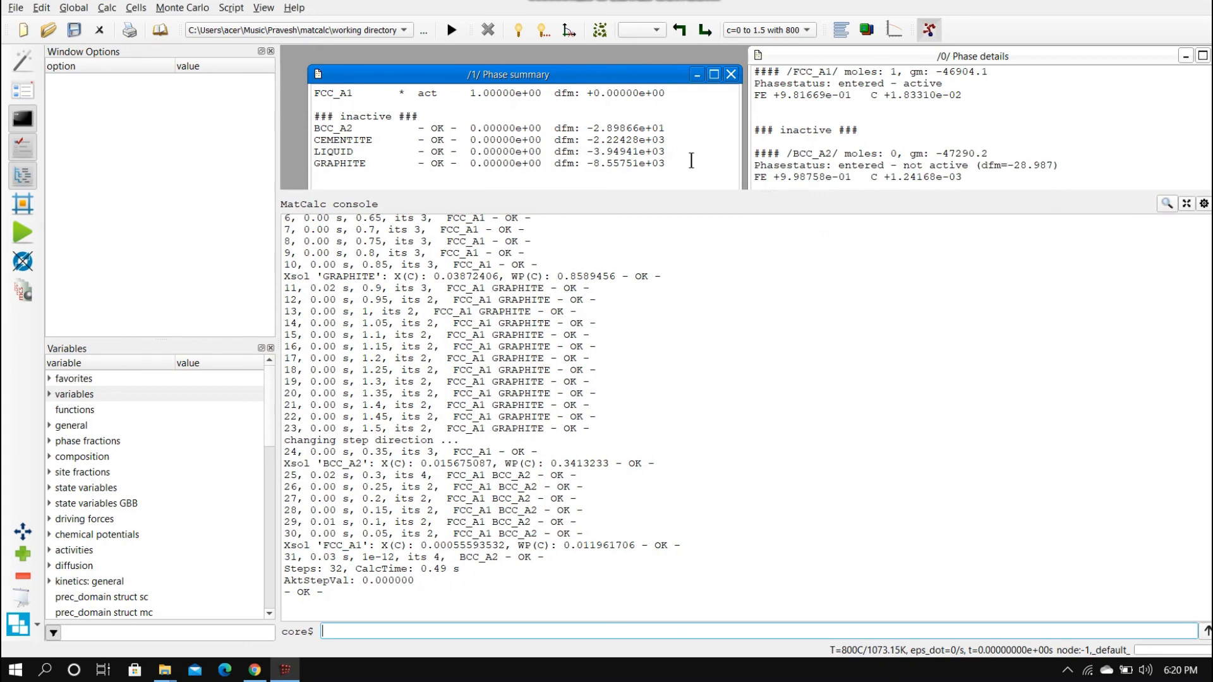
- Switch to the calculation buffer "T=400 to 1600" and review the start, stop and interval settings of its temperature step calculation
left_click(771, 28)
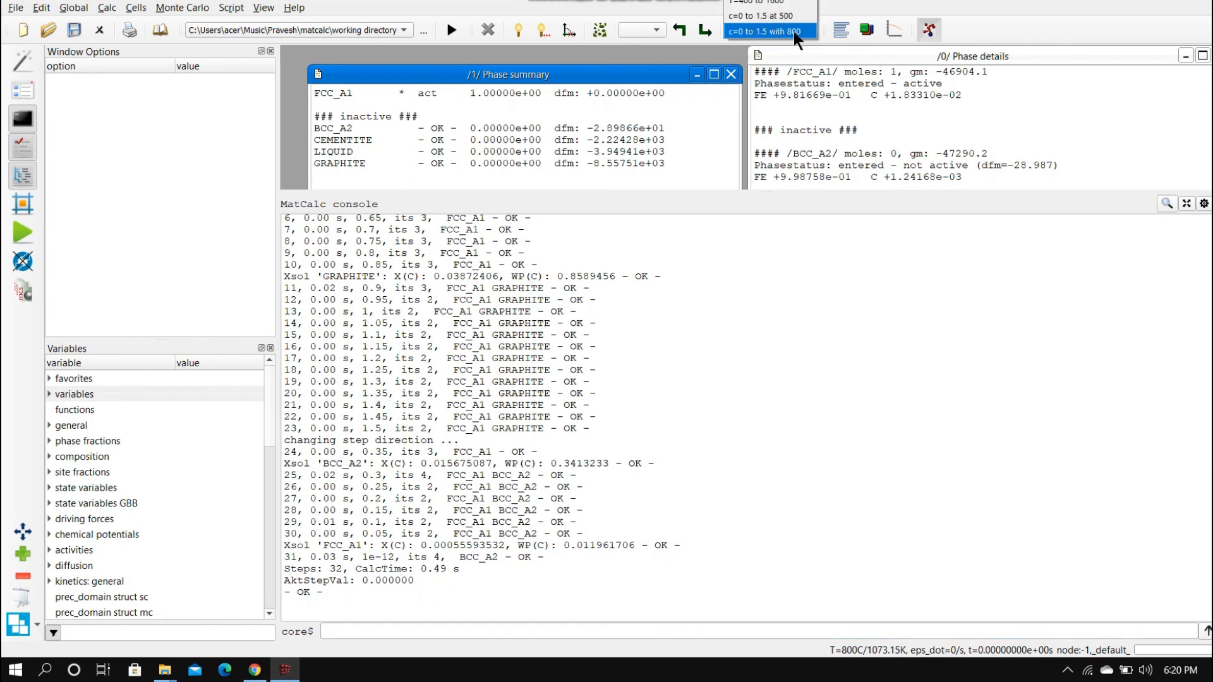
left_click(758, 3)
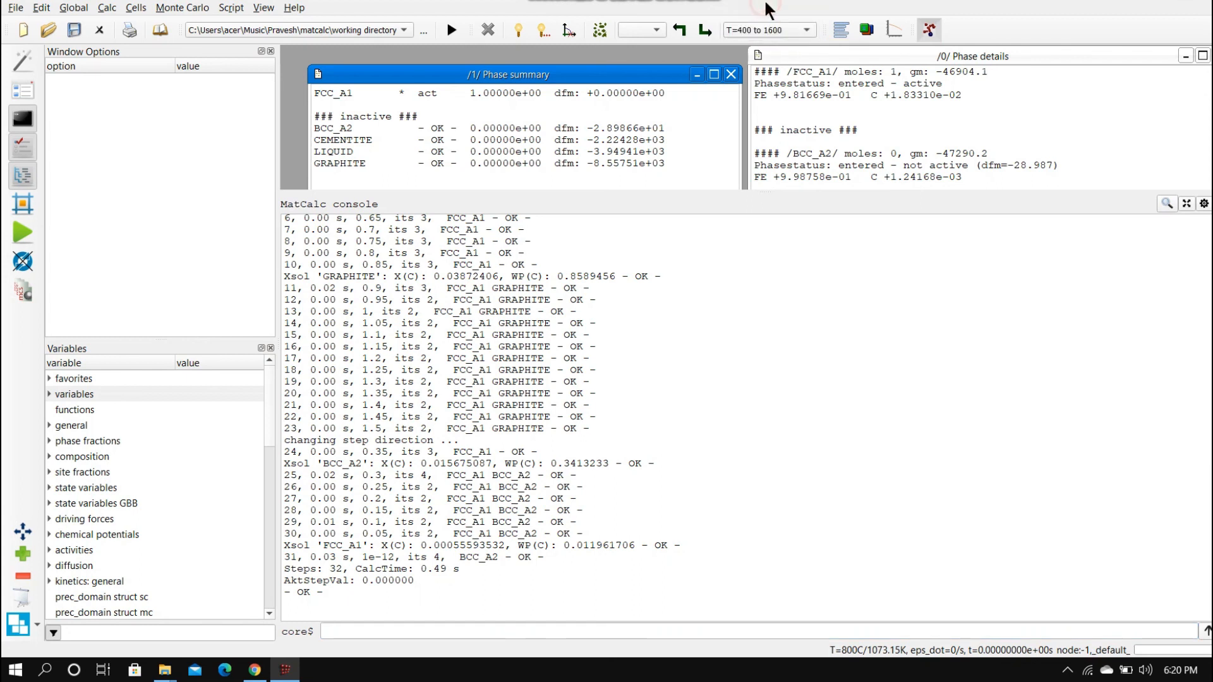
left_click(107, 7)
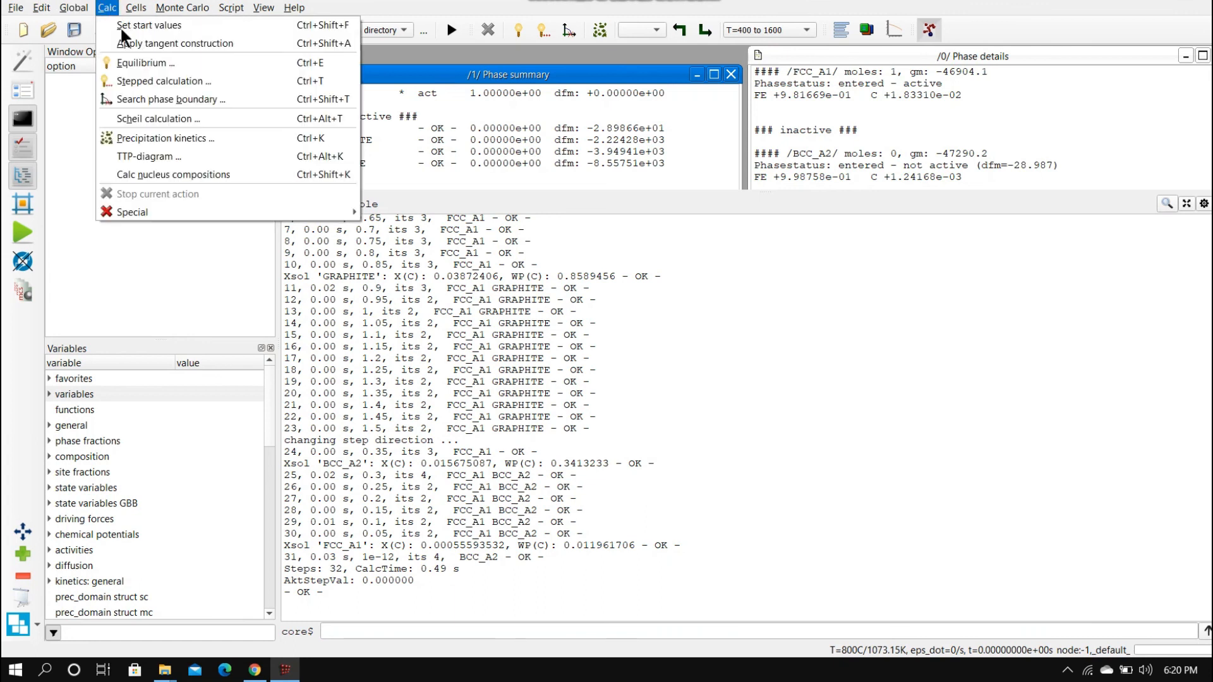
left_click(133, 78)
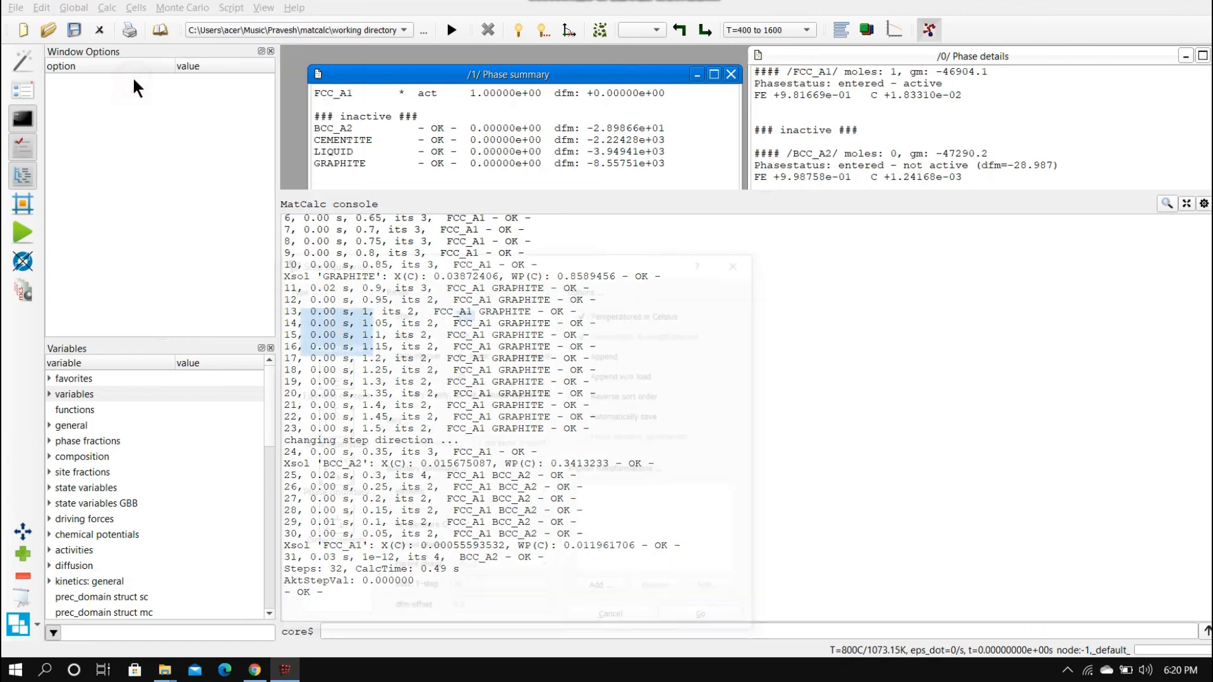
left_click_drag(384, 264, 353, 109)
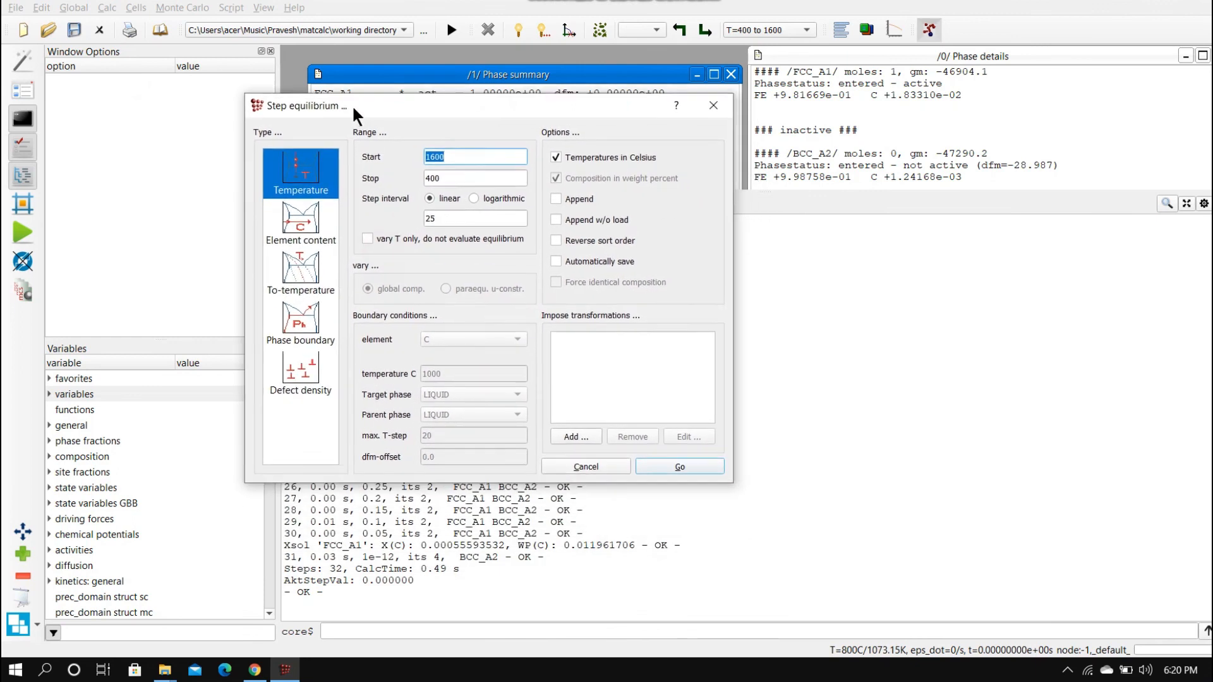
left_click(454, 179)
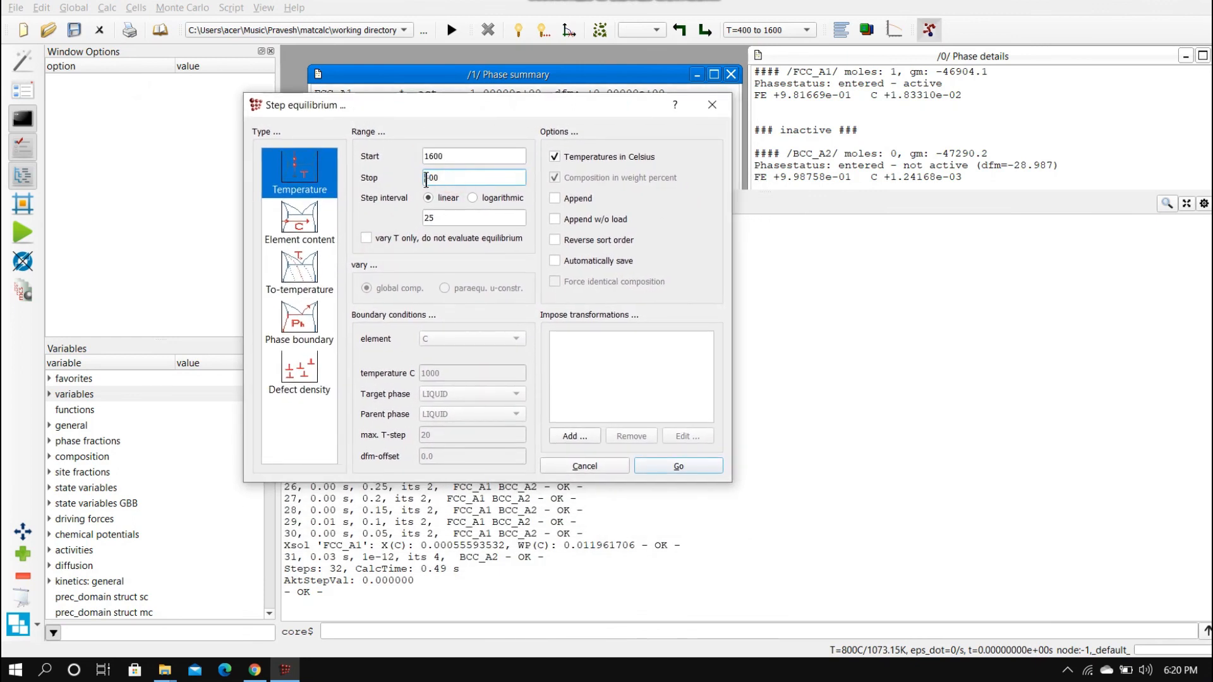
left_click(455, 155)
left_click(454, 218)
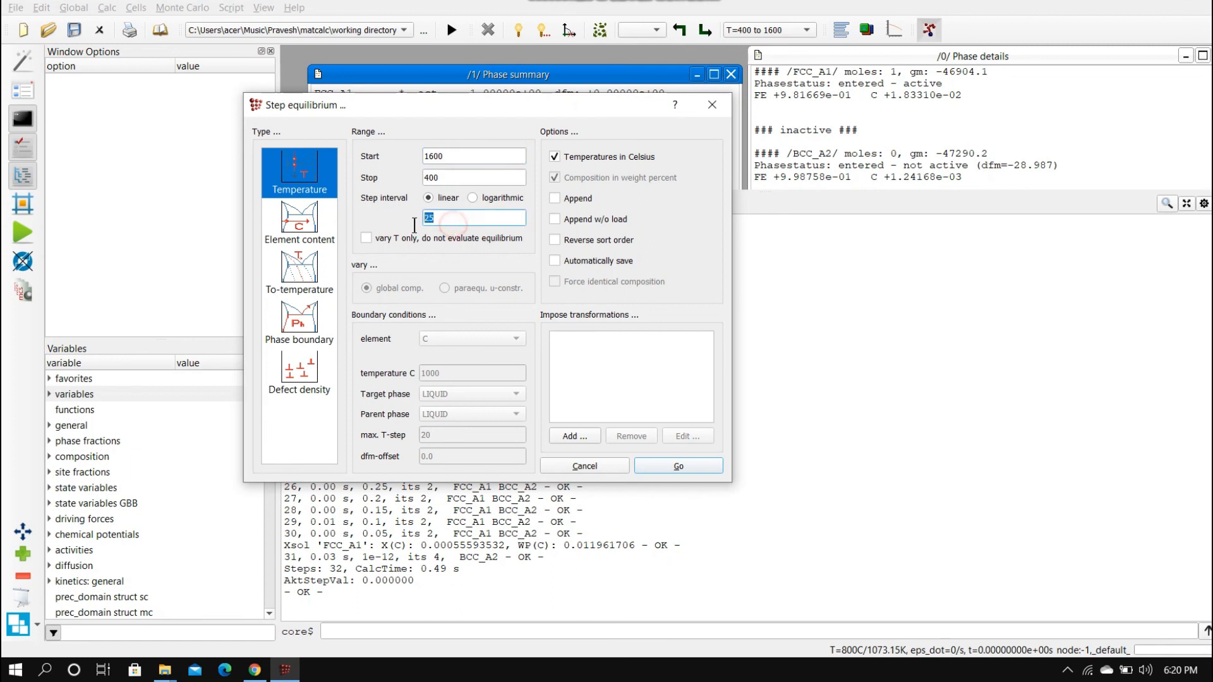
left_click(704, 104)
- Switch to the buffer "c=0 to 1.5 at 500" and review its carbon range, step interval and temperature in the step equilibrium settings
left_click(771, 29)
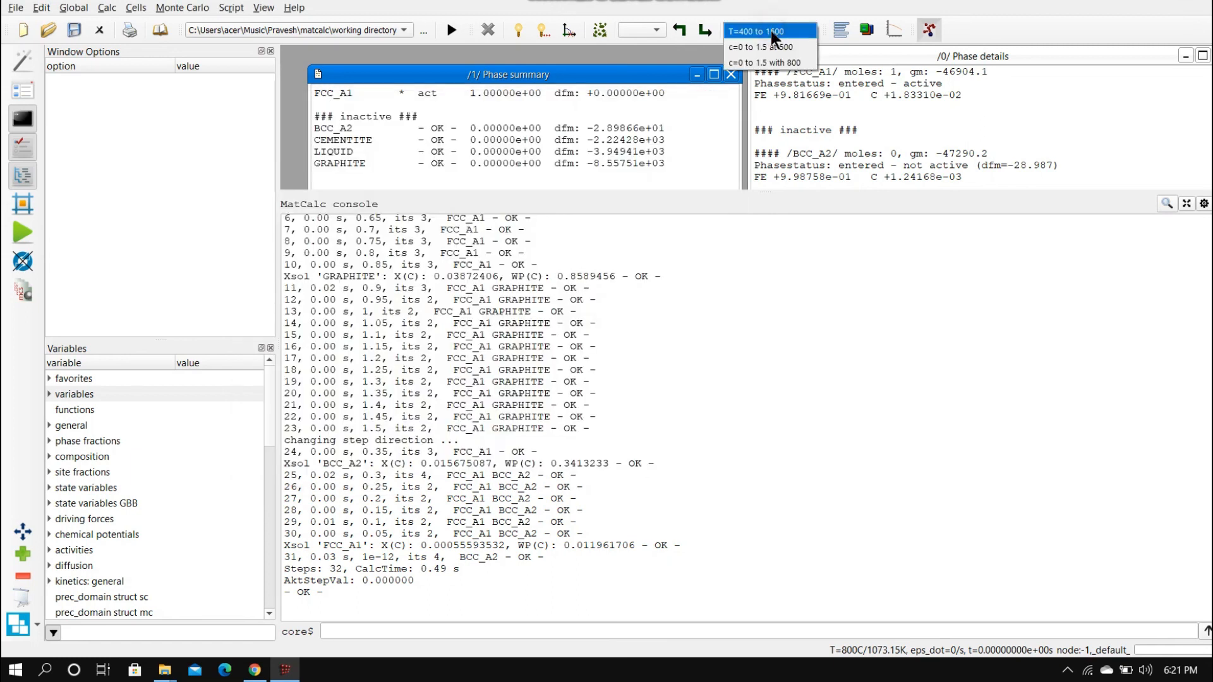
left_click(768, 39)
left_click(107, 8)
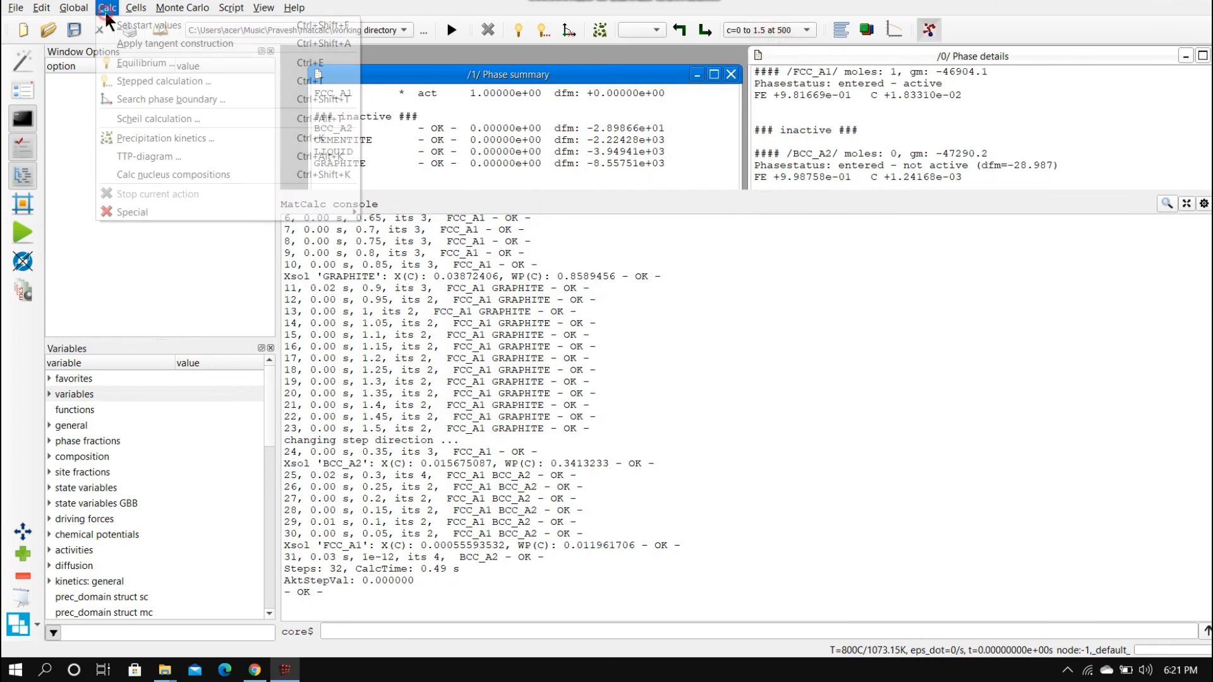
left_click(125, 82)
left_click(462, 179)
double_click(442, 217)
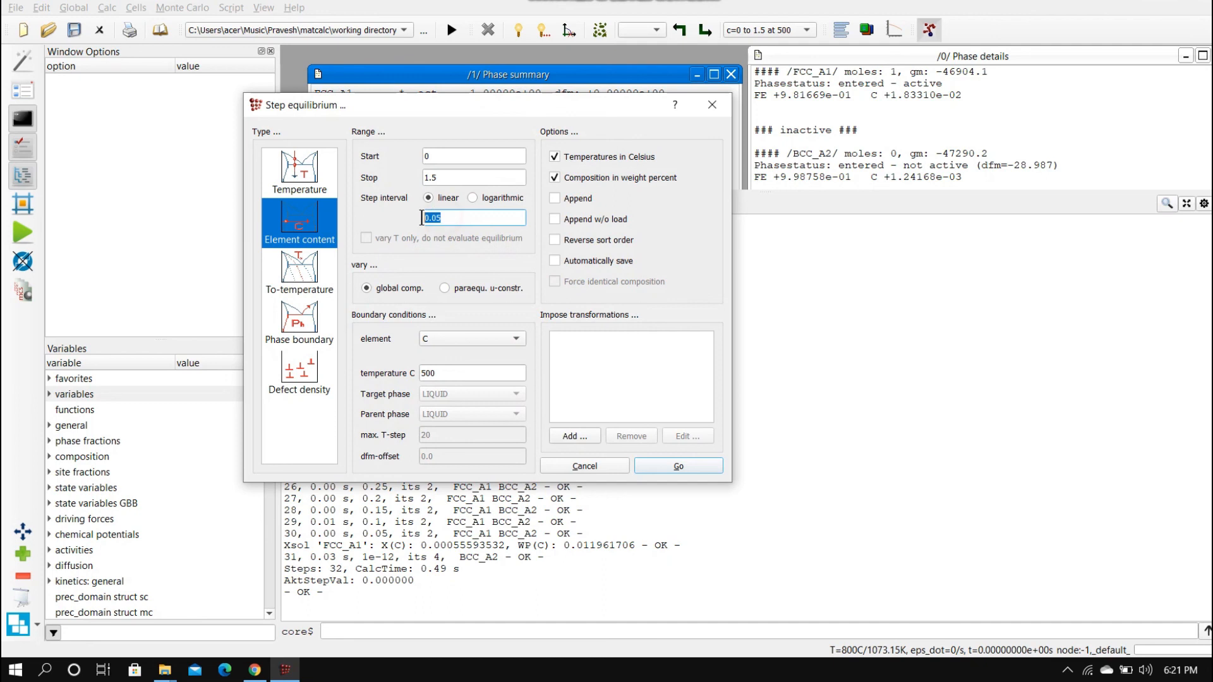
left_click(451, 372)
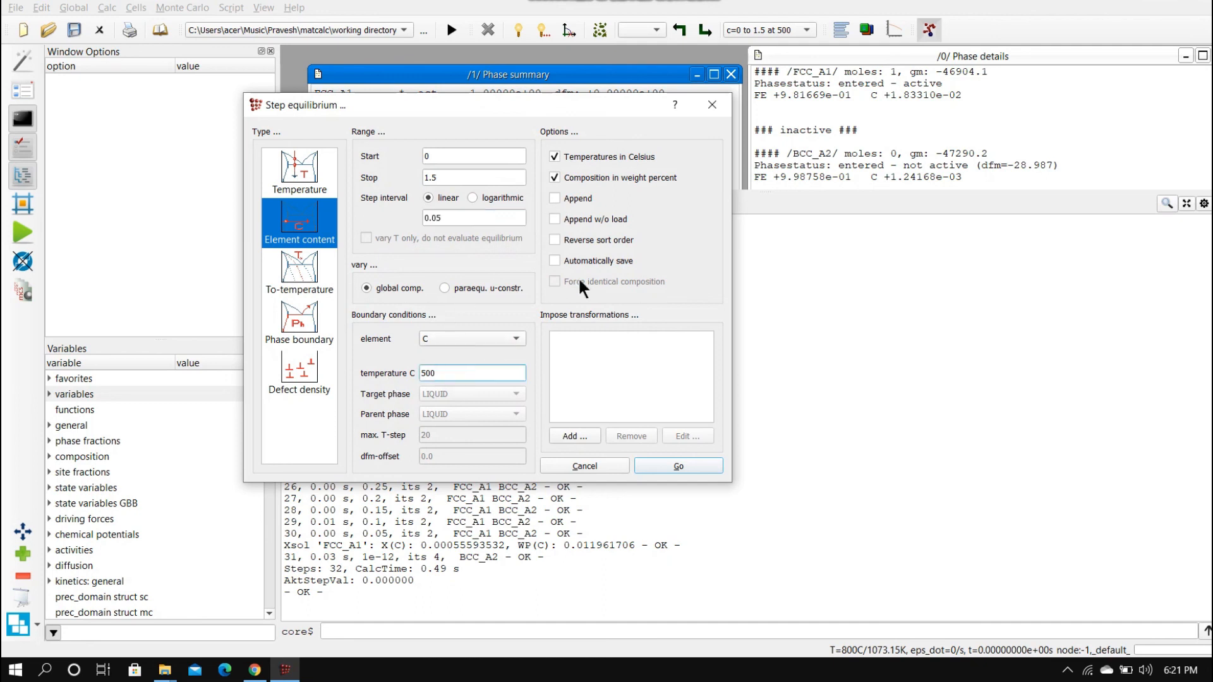
left_click(712, 106)
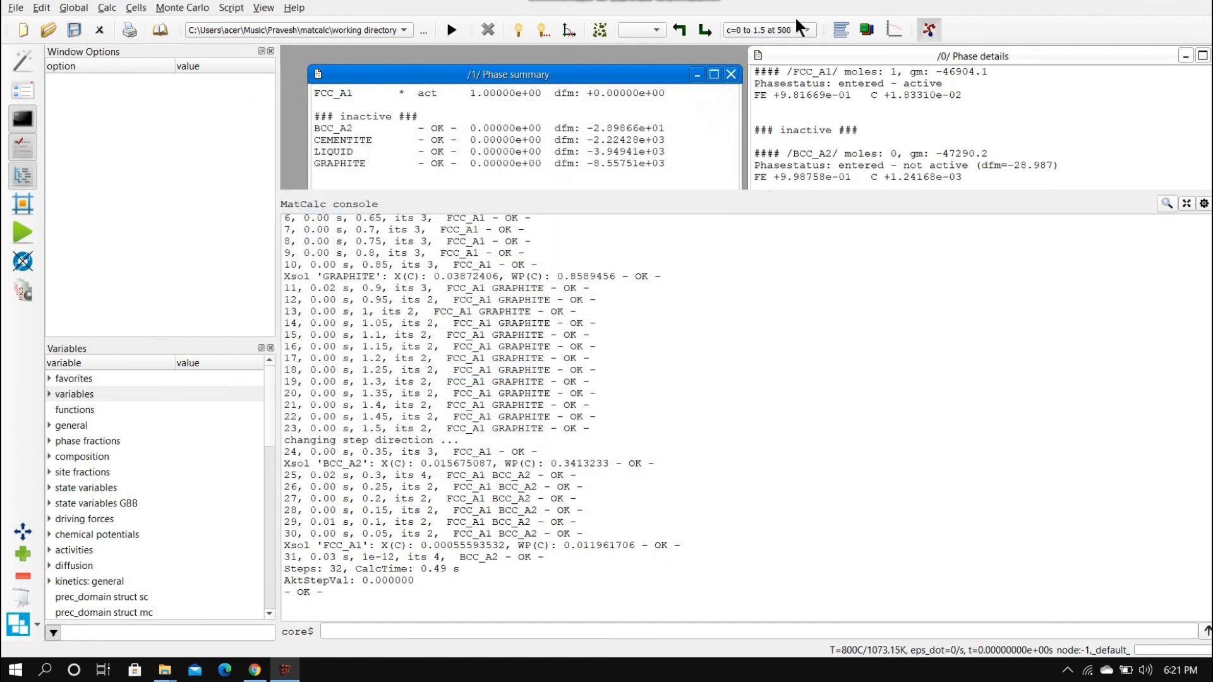
- Switch to the buffer "c=0 to 1.5 with 800", check its step equilibrium temperature, and run the stepped carbon-content calculation with the stored settings
left_click(797, 29)
left_click(767, 45)
left_click(106, 7)
left_click(171, 80)
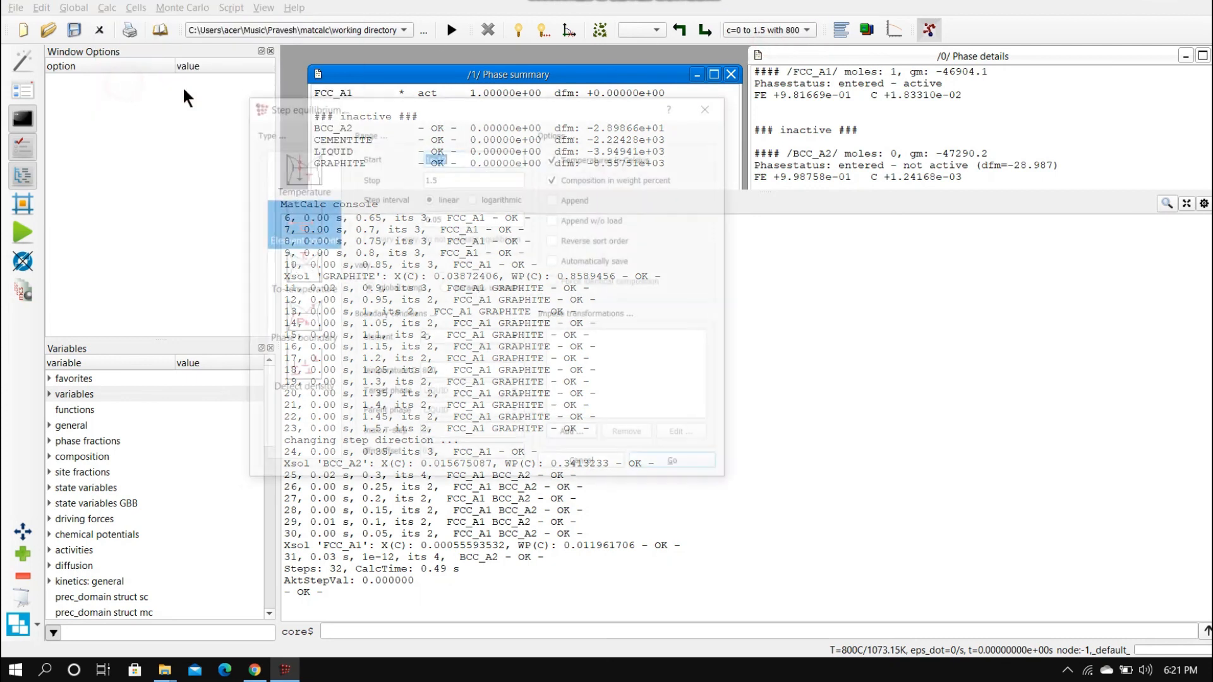
double_click(446, 378)
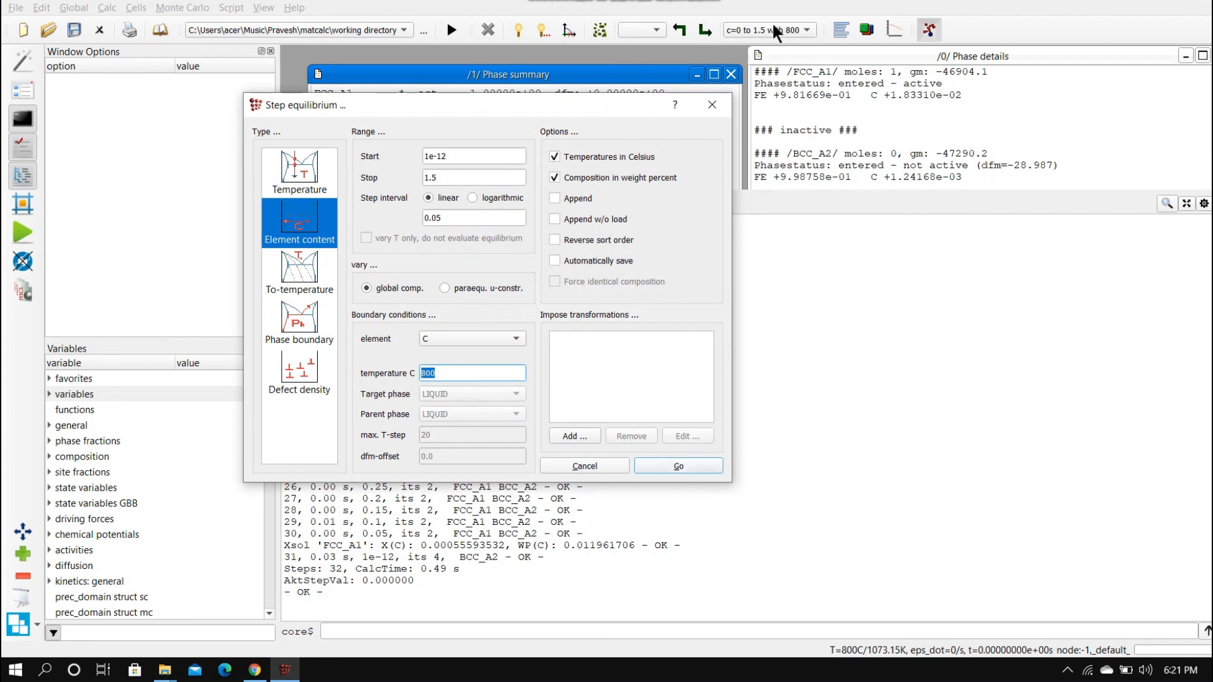
left_click(667, 468)
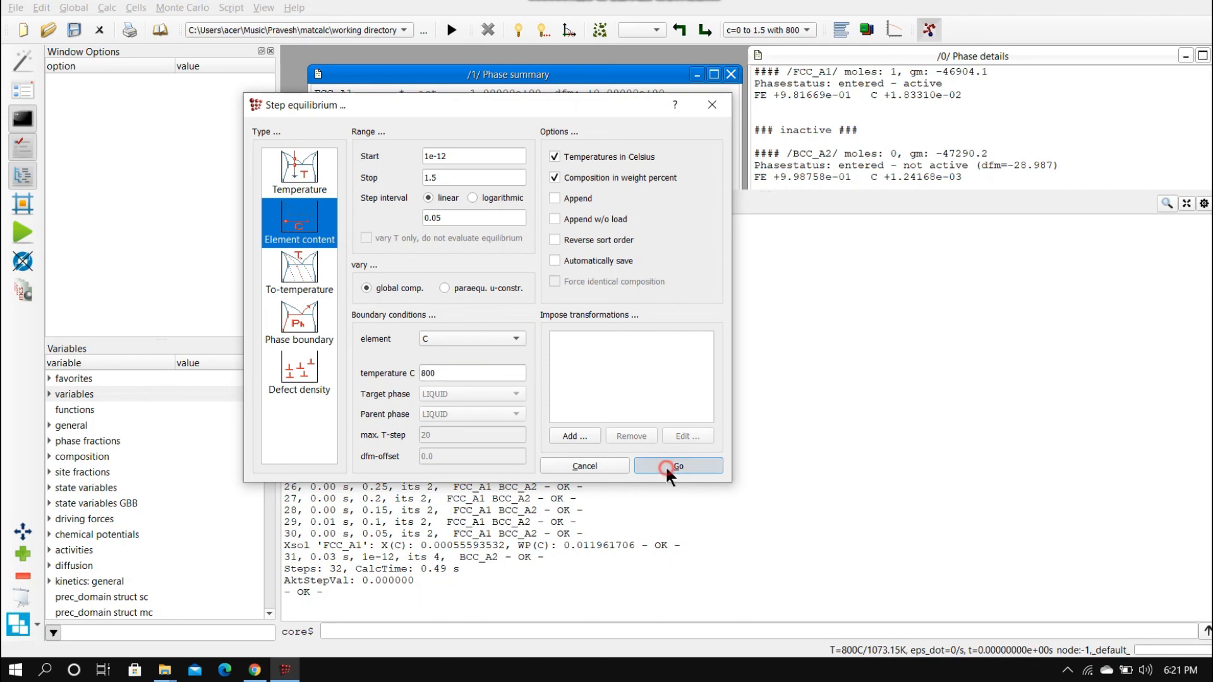